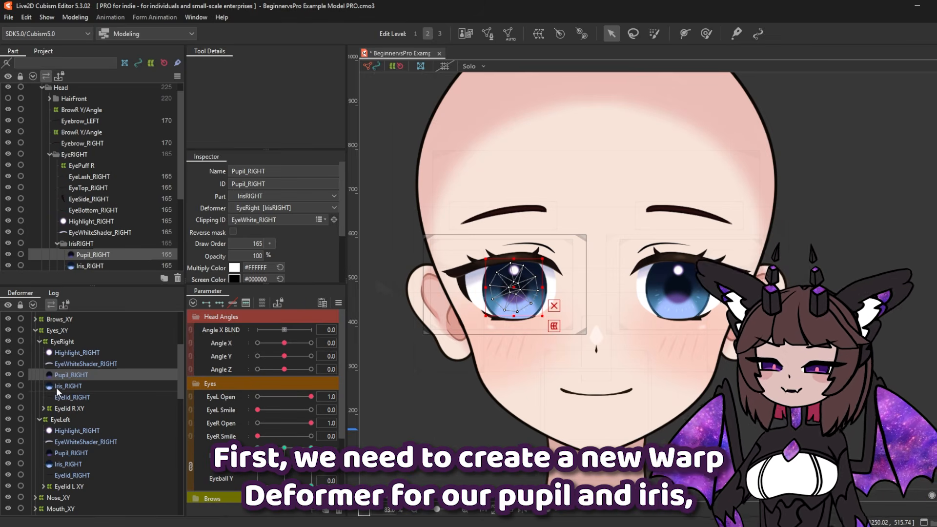
- Create parent warp deformers IrisRight_XY and IrisLeft_XY around the pupil and iris of the right and left eyes
left_click(59, 385, "ctrl")
left_click(538, 33)
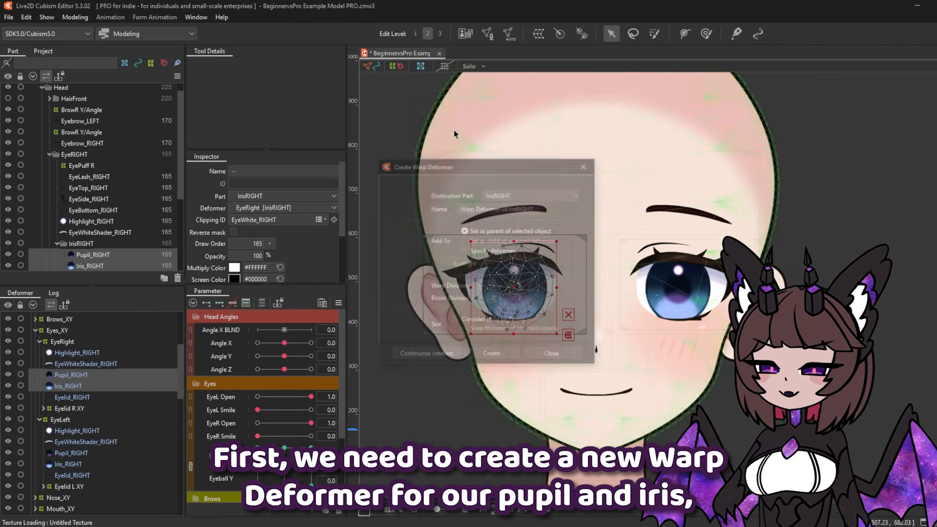
left_click_drag(537, 209, 458, 209)
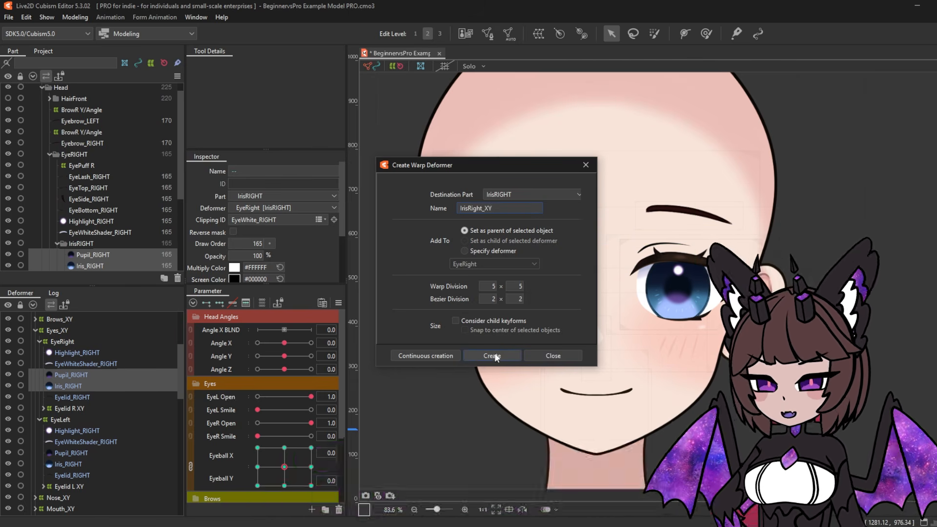
left_click(491, 356)
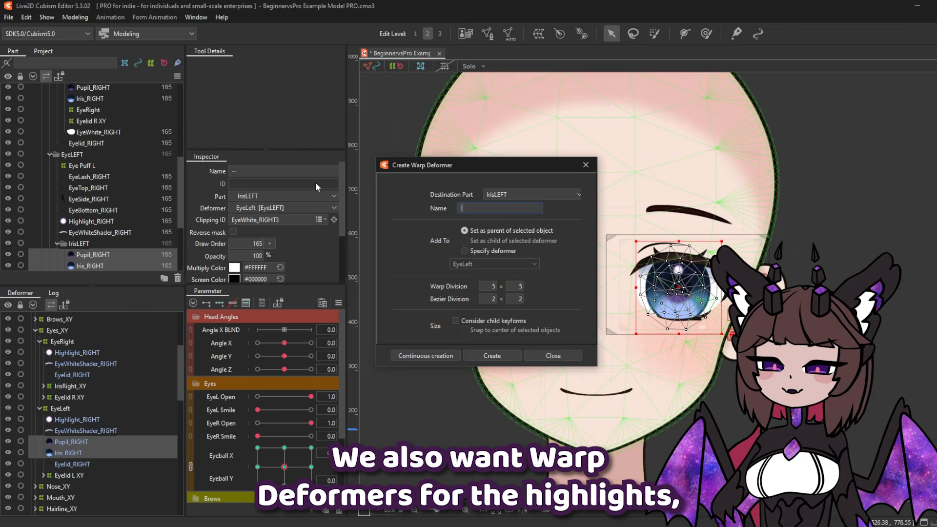
type("IrisLeft_XY")
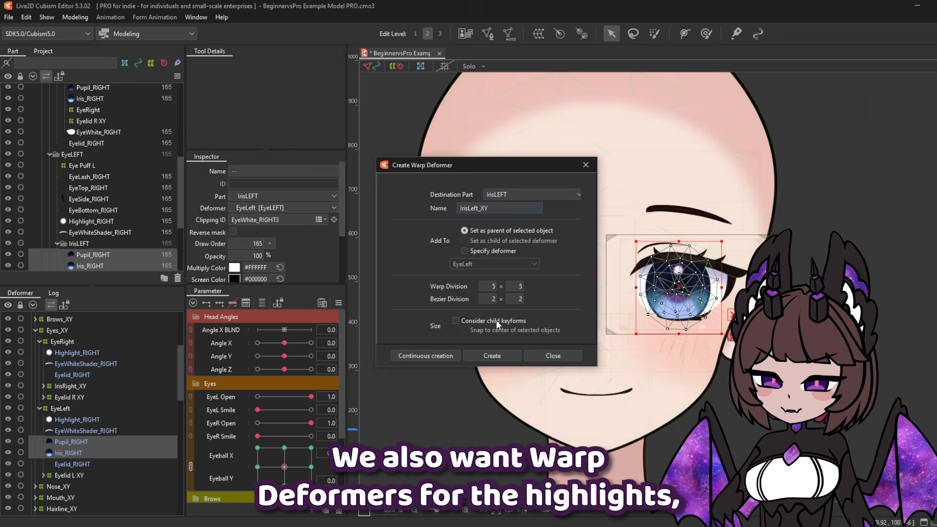
left_click(490, 356)
- Create parent warp deformers HighlightRight_XY and HighlightLeft_XY for the two eye highlights
type("HighlightRight")
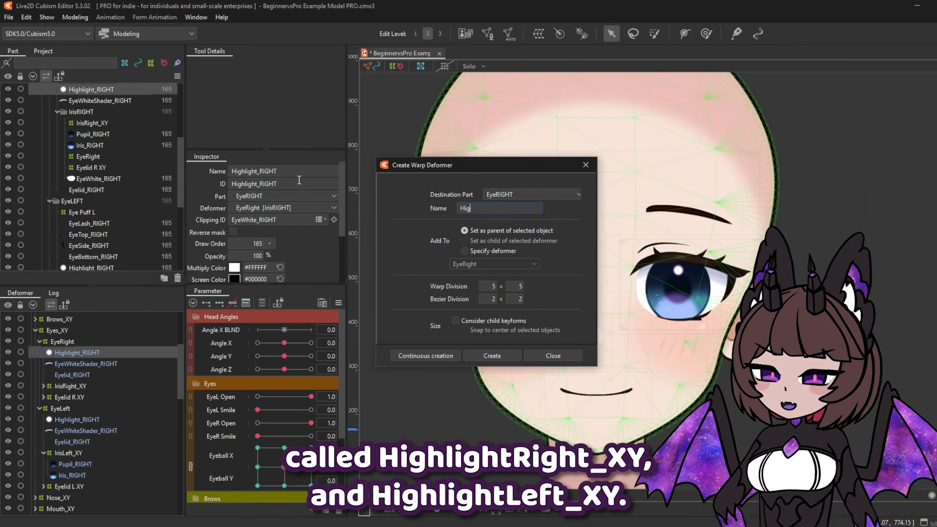
key("Return")
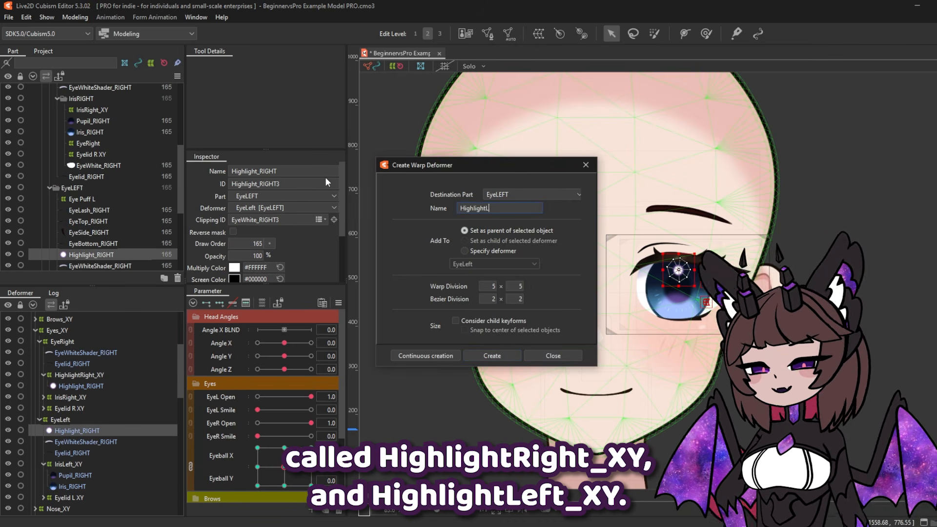
type("eft_XY")
key("Return")
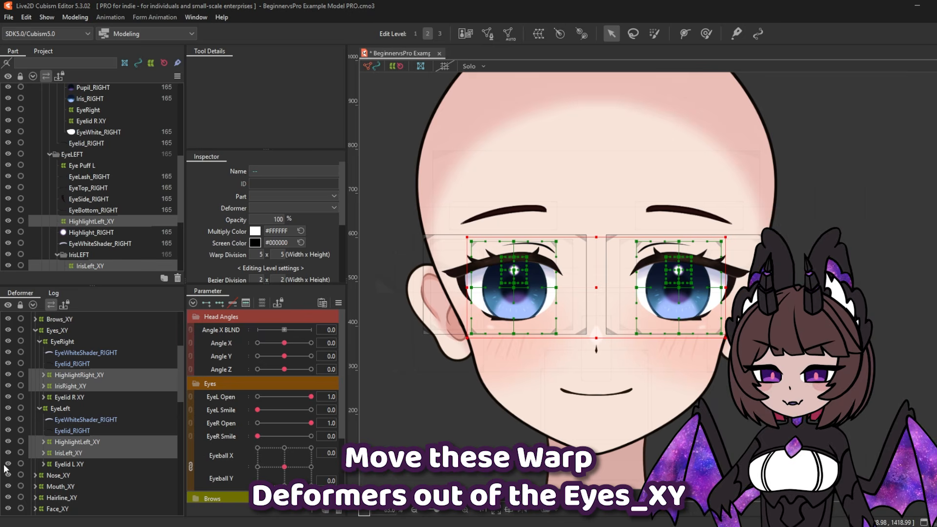
- Move the four iris and highlight warp deformers out of Eyes_XY so they sit directly under HeadAngle_Z
left_click_drag(78, 388, 27, 470)
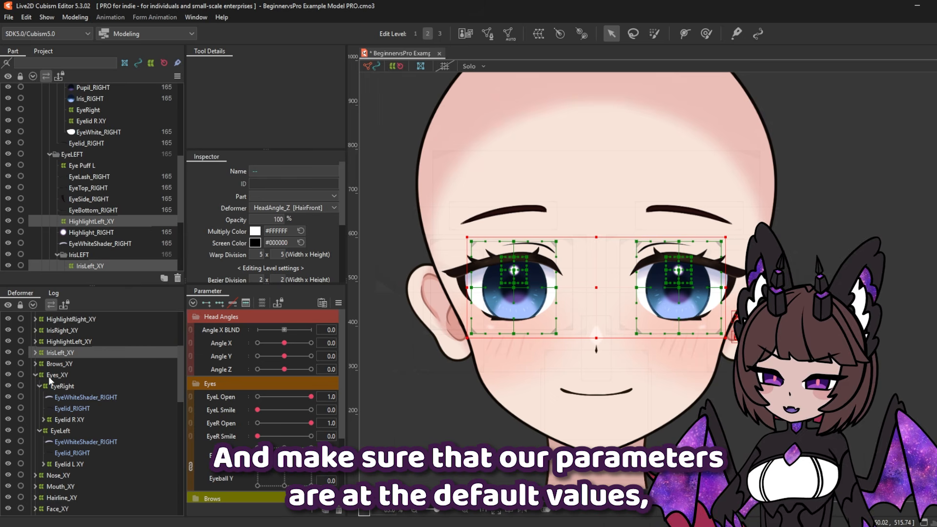
scroll(52, 378, "up", 1)
scroll(65, 399, "down", 1)
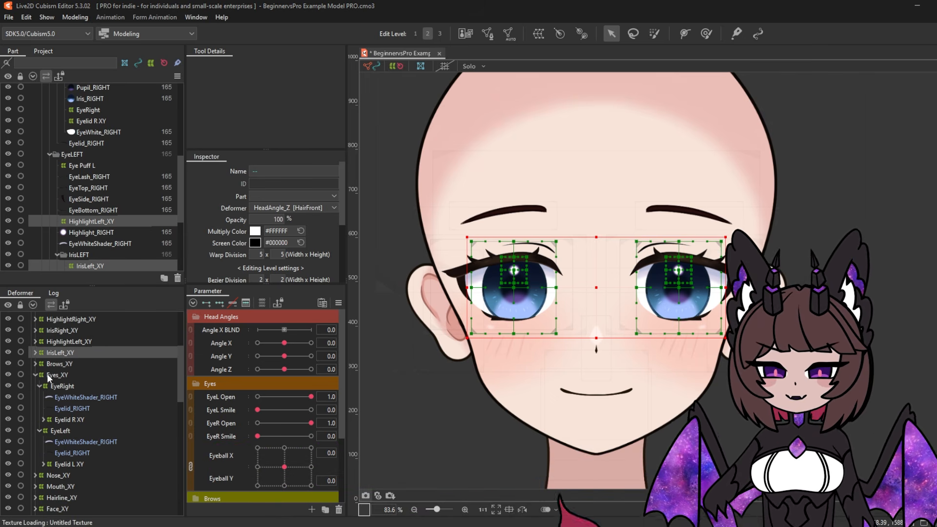
- Create a warp deformer named EyelidRight_AngleX as the parent of Eyelid R XY
left_click(71, 420)
left_click(69, 466)
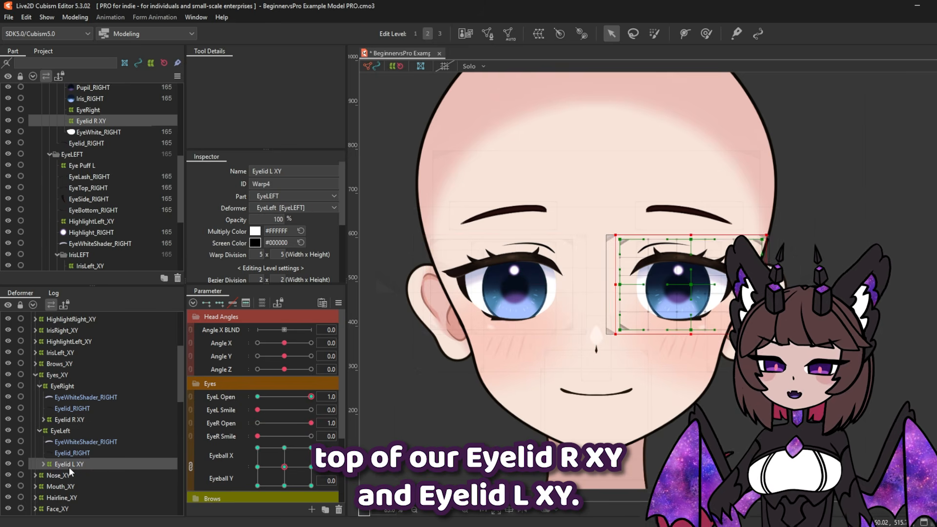
left_click(66, 419)
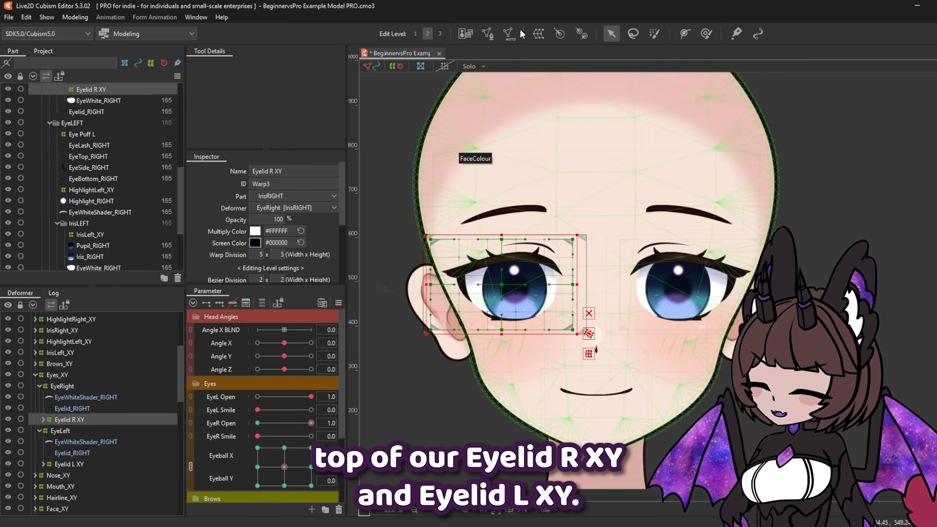
left_click(538, 34)
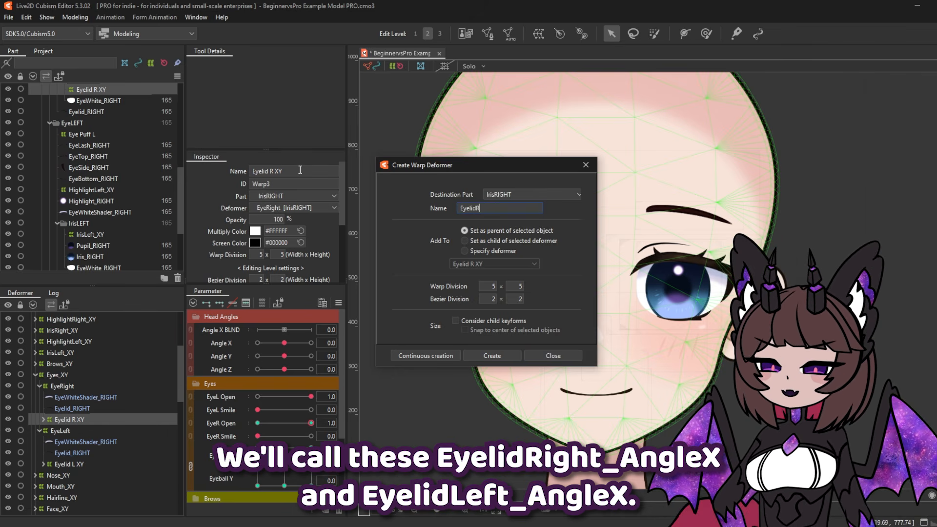
type("EyelidRight_AngleX")
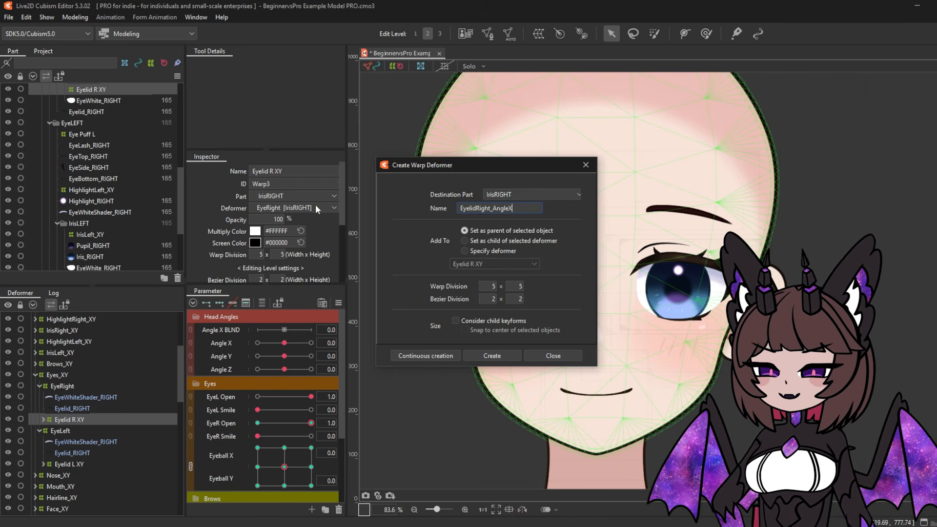
left_click(491, 356)
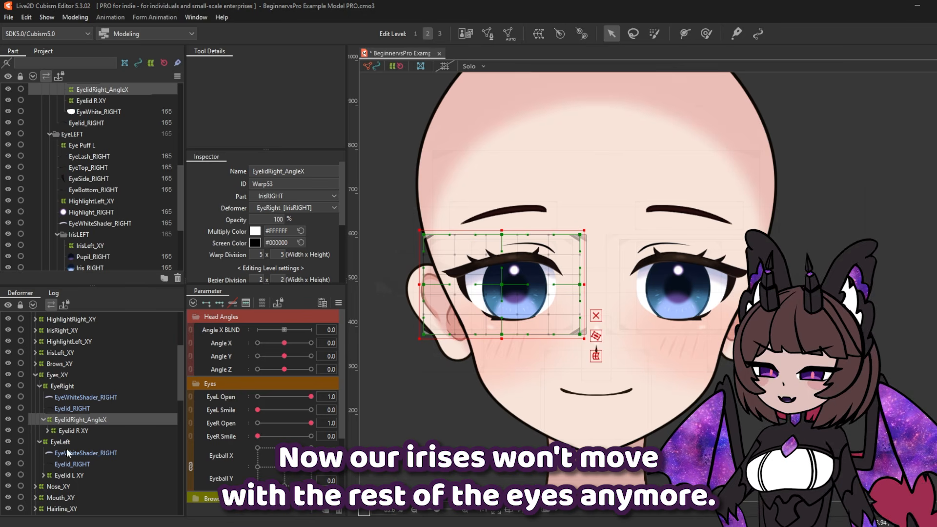
- Create a warp deformer named EyelidLeft_AngleX as the parent of Eyelid L XY
left_click(67, 476)
left_click(538, 34)
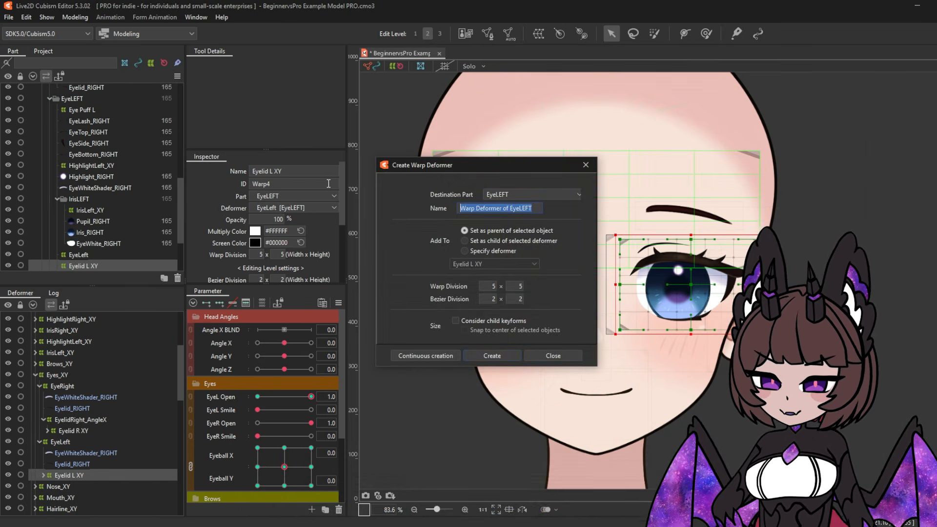
type("EyelidLeft_Angle")
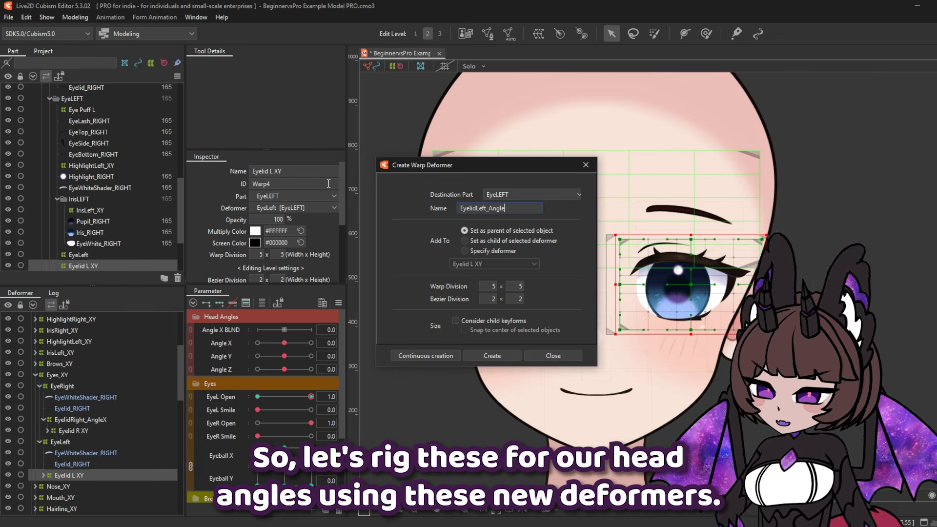
type("X")
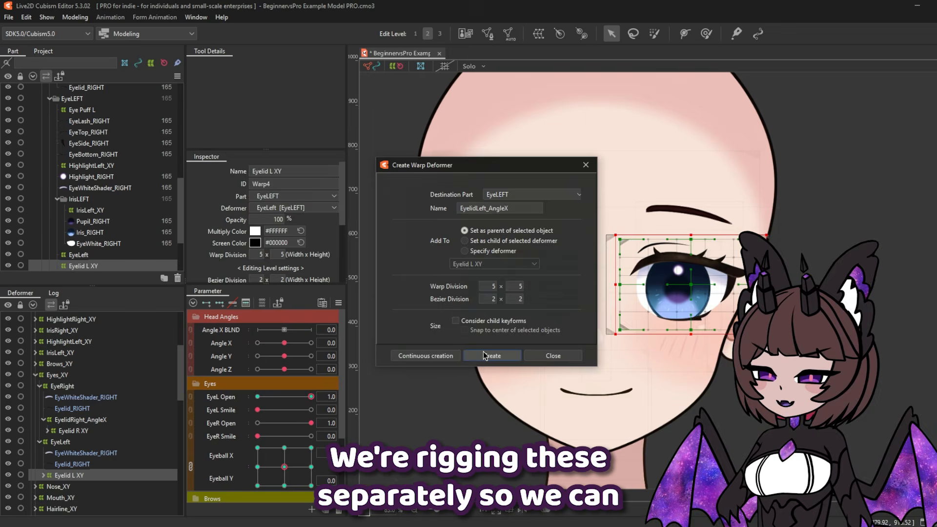
left_click(474, 355)
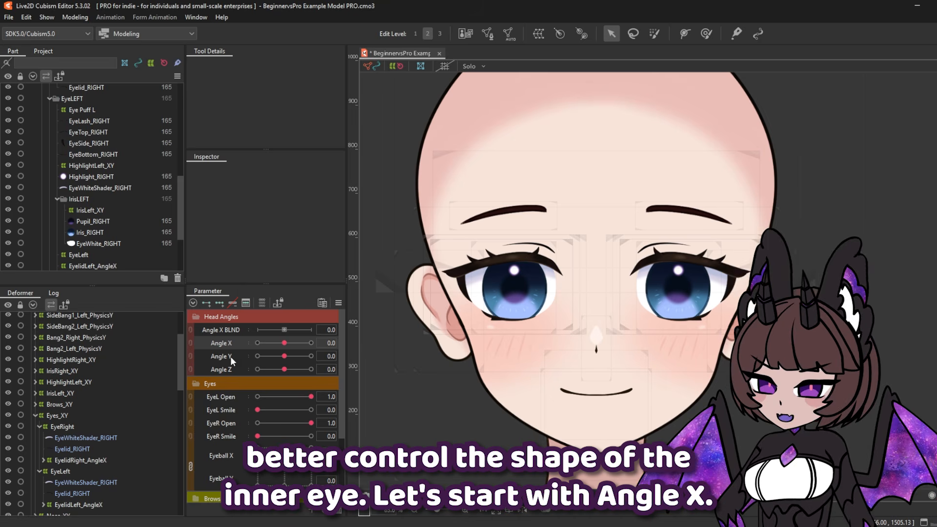
- With Angle X at -30, shift IrisRight_XY and IrisLeft_XY left until the left iris sits in the middle of its eyeball
left_click_drag(285, 341, 248, 346)
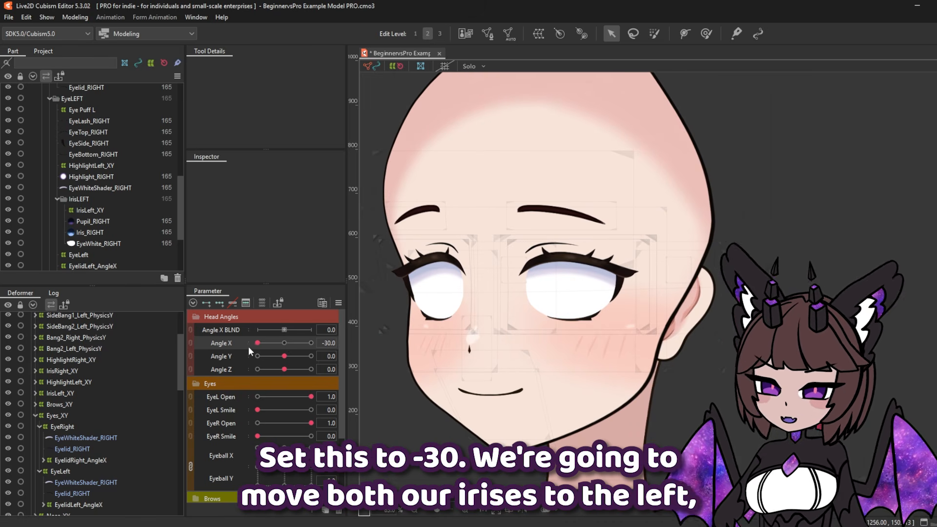
left_click(62, 370)
left_click(67, 393, "ctrl")
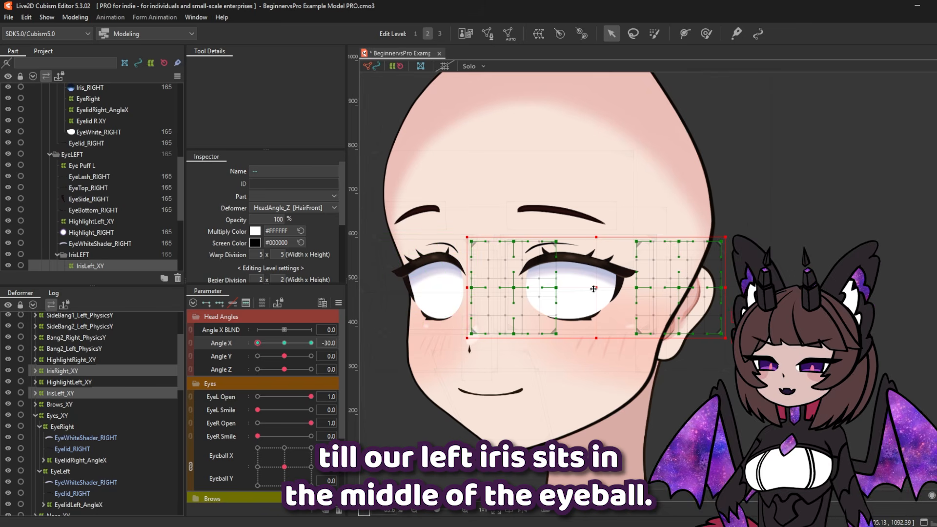
left_click_drag(591, 291, 487, 294)
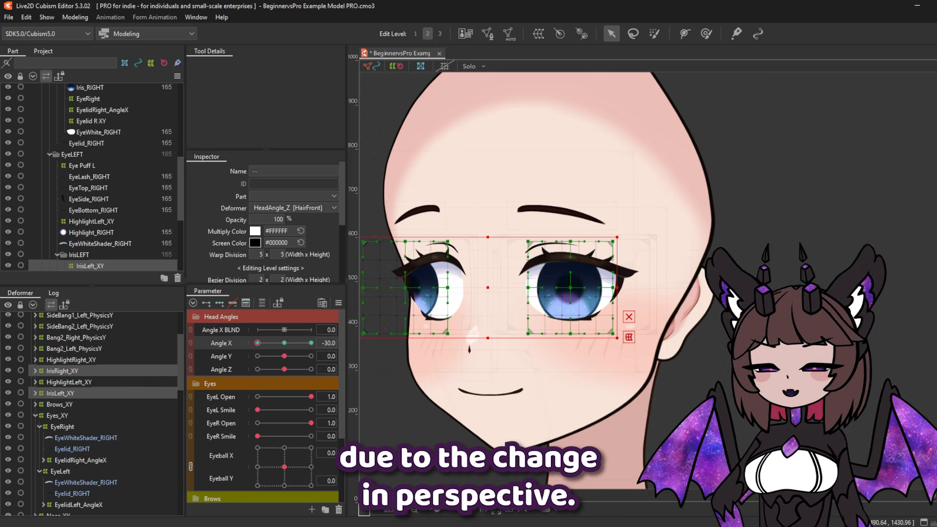
- Move IrisRight_XY back towards the face centre, squish it horizontally, and test it with the Eyeball X/Y movement
left_click(66, 370)
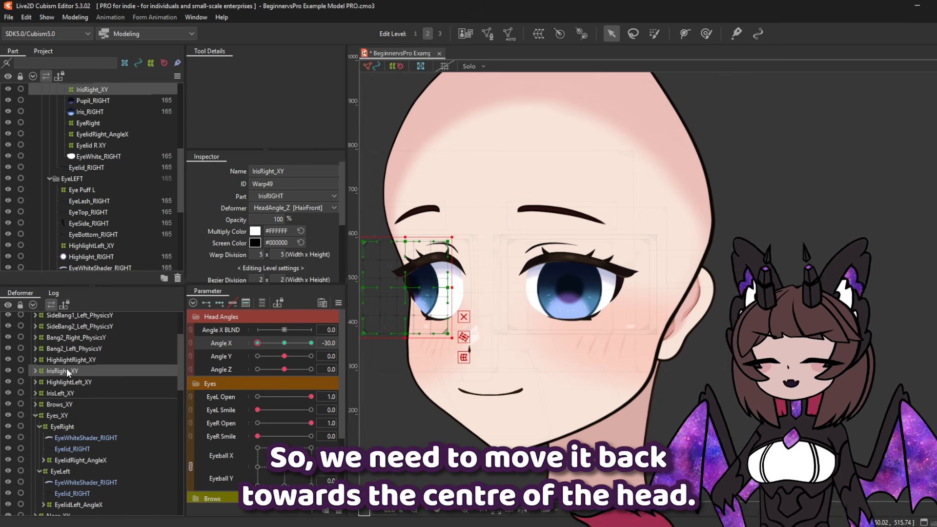
left_click_drag(412, 291, 444, 292)
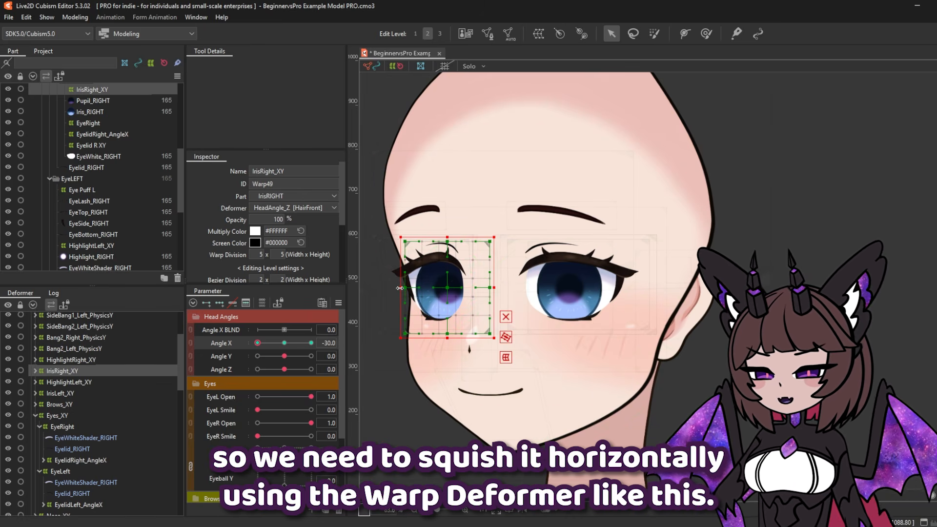
mouse_move(399, 288)
left_mouse_down()
mouse_move(448, 287)
mouse_move(411, 288)
left_mouse_up()
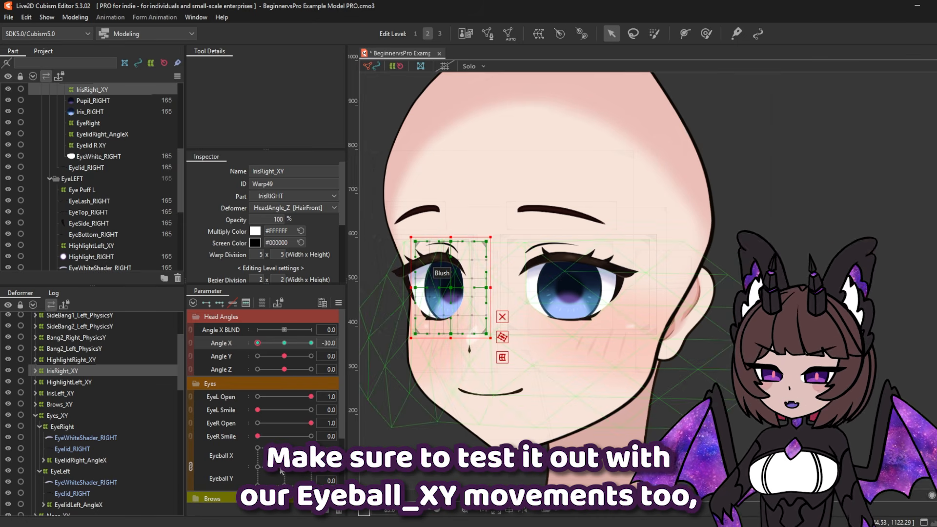
mouse_move(284, 466)
left_mouse_down()
mouse_move(284, 488)
mouse_move(218, 469)
mouse_move(343, 464)
mouse_move(287, 465)
left_mouse_up()
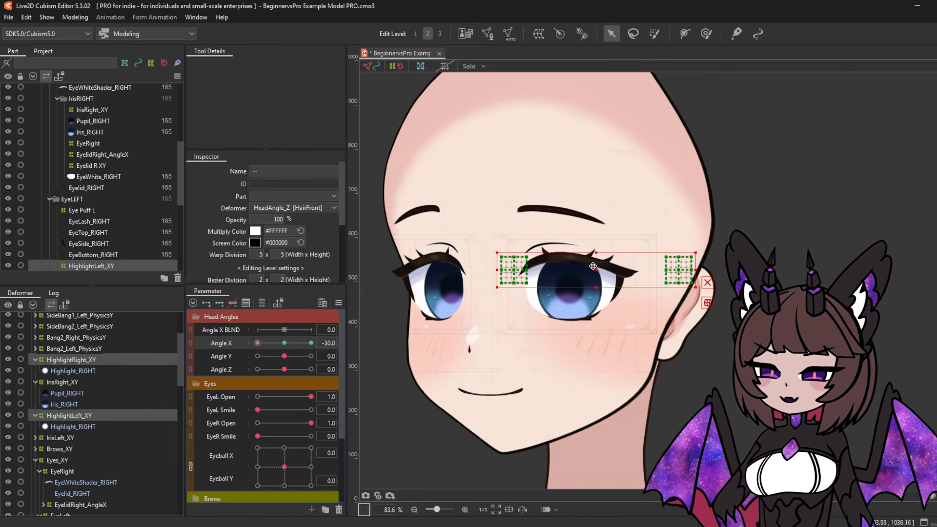
- At Angle X -30, shift both highlights slightly further in the turn direction, then bring HighlightRight_XY back onto the right iris
left_click_drag(594, 268, 480, 268)
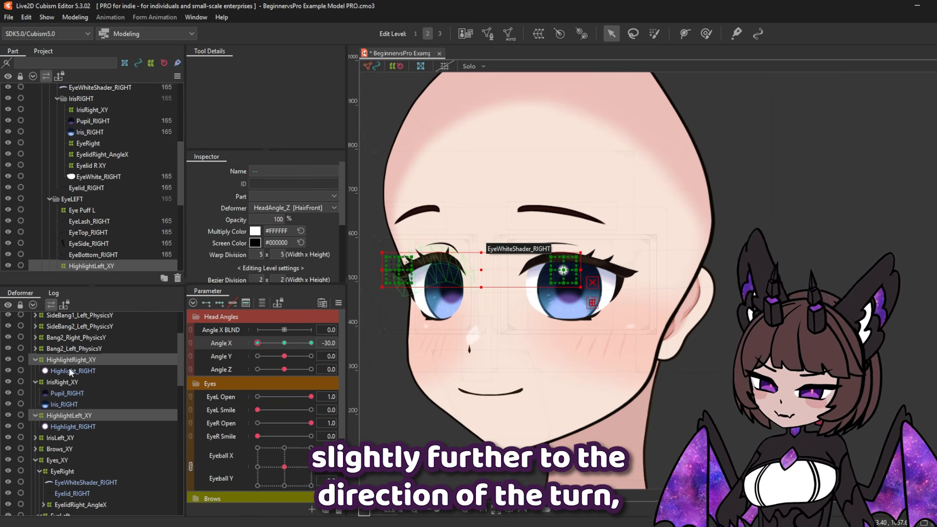
left_click(72, 361)
left_click_drag(397, 271, 438, 273)
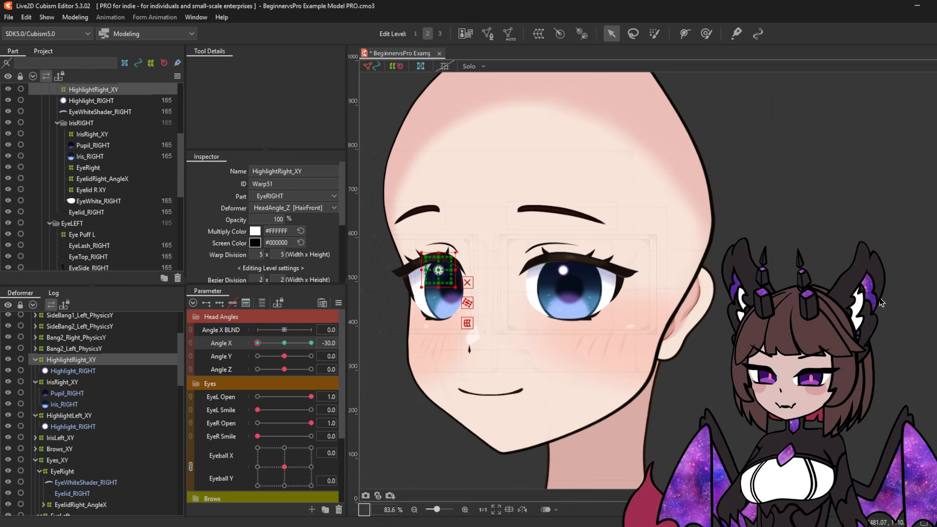
left_click(878, 302)
- With Angle X at 30, shift both iris deformers right until the right iris sits in the middle of its eyeball
left_click_drag(244, 352, 325, 357)
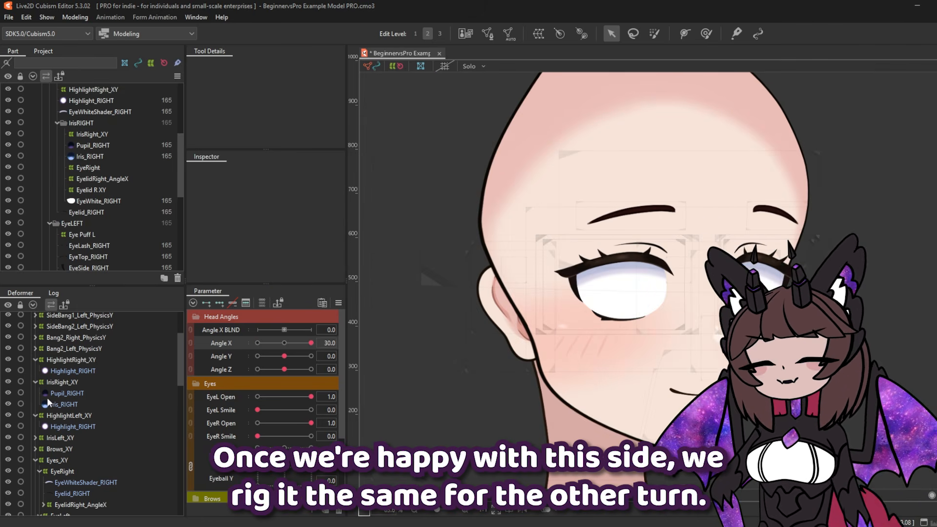
left_click(62, 382)
left_click(60, 438, "ctrl")
left_click_drag(597, 287, 702, 287)
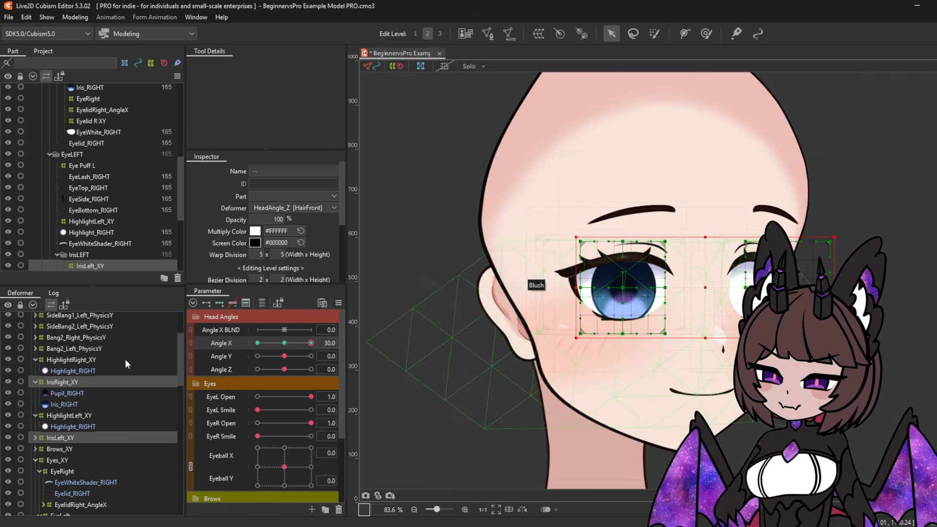
- At Angle X 30, move IrisLeft_XY back towards the face centre and narrow it horizontally to match the perspective
left_click(62, 382)
left_click(60, 438)
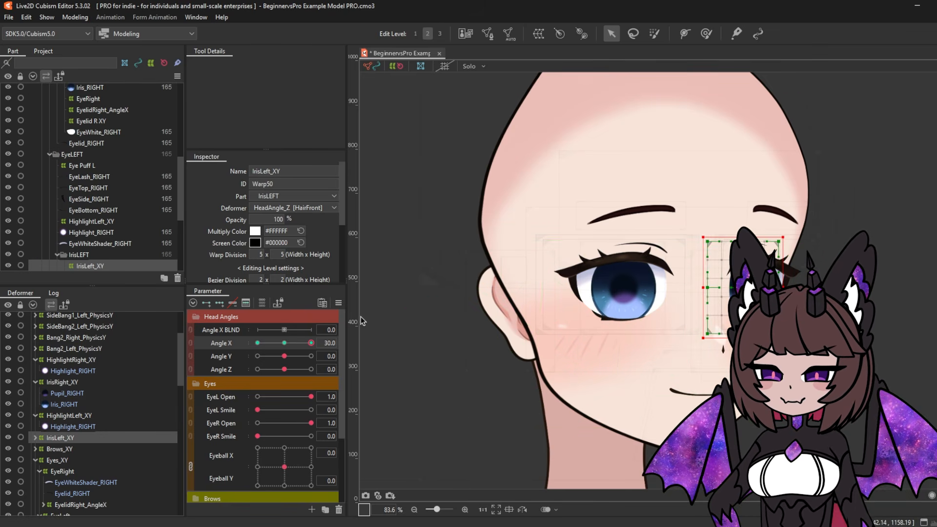
mouse_move(311, 343)
left_mouse_down()
mouse_move(285, 350)
mouse_move(319, 347)
left_mouse_up()
left_click_drag(742, 287, 740, 287)
left_click_drag(258, 344, 322, 343)
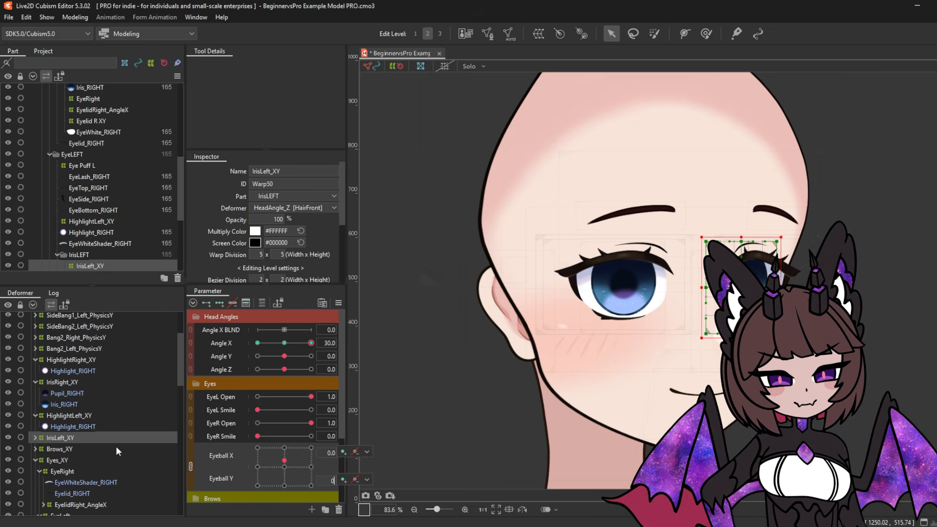
- At Angle X 30, shift both highlight deformers right onto the irises and adjust HighlightLeft_XY to fit the left eye
left_click(68, 415)
left_click(71, 359, "ctrl")
key("shift+Right")
key("shift+Right")
key("shift+Right")
key("shift+Right")
key("shift+Right")
key("shift+Right")
key("shift+Right")
key("shift+Right")
key("shift+Right")
key("shift+Right")
key("shift+Right")
key("shift+Right")
key("shift+Right")
key("shift+Right")
key("shift+Right")
key("shift+Right")
key("shift+Right")
key("shift+Right")
key("shift+Right")
key("shift+Right")
left_click(74, 361)
left_click(71, 415)
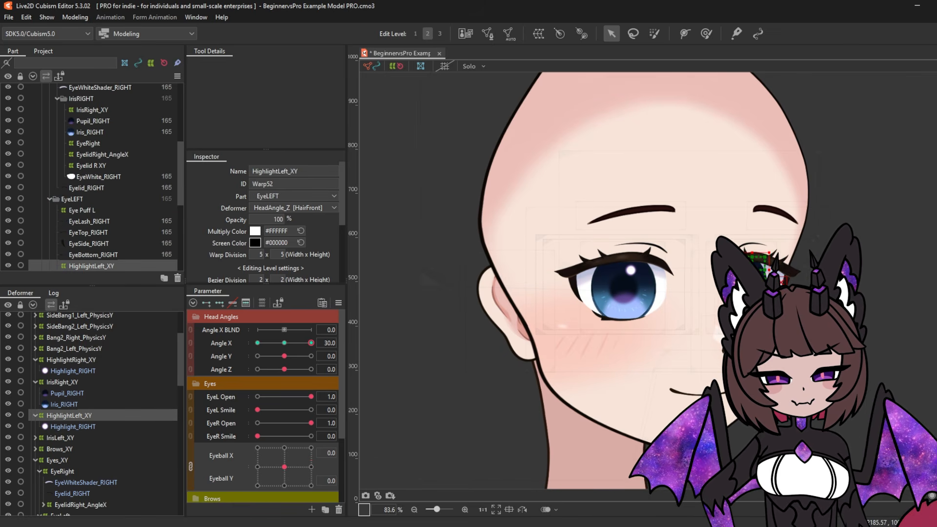
left_click(404, 368)
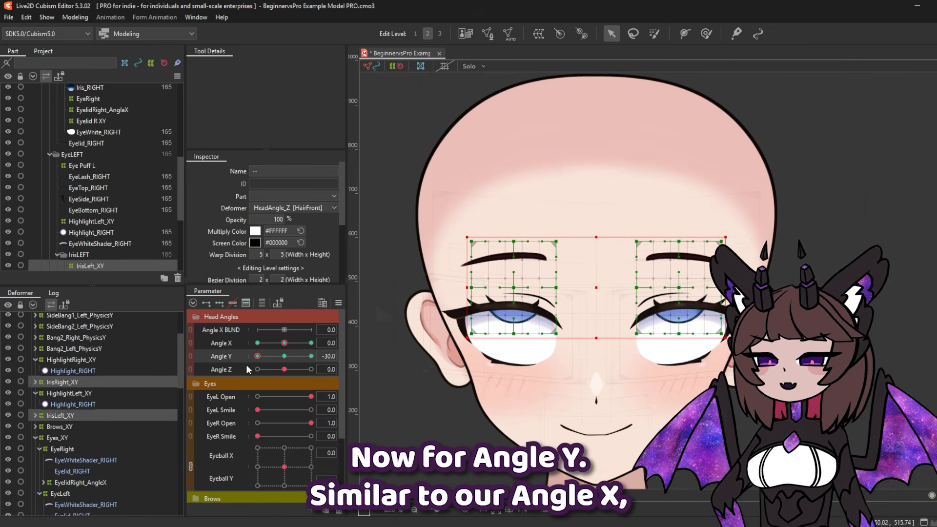
- Centre both irises in their eyes vertically by raising them at Angle Y 30 and lowering them at Angle Y -30
type("0")
key("Return")
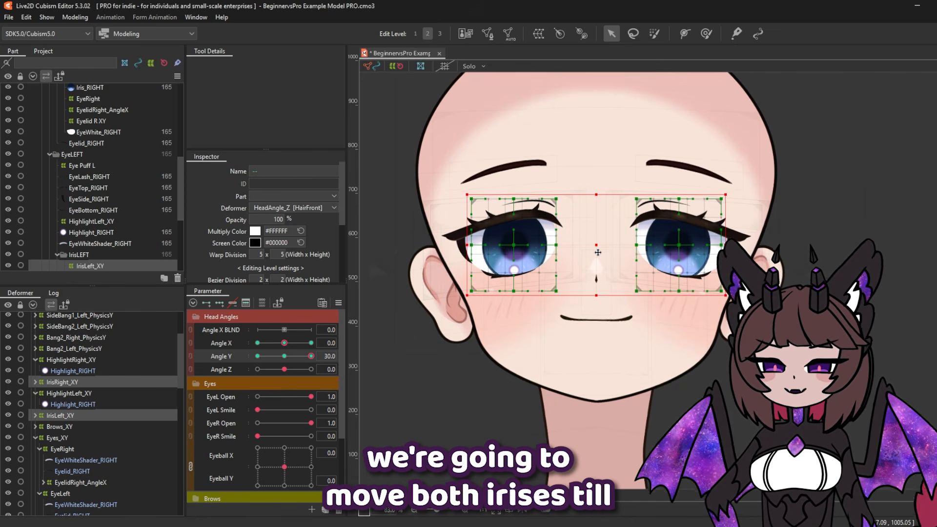
left_click_drag(312, 356, 257, 359)
left_click_drag(591, 290, 592, 334)
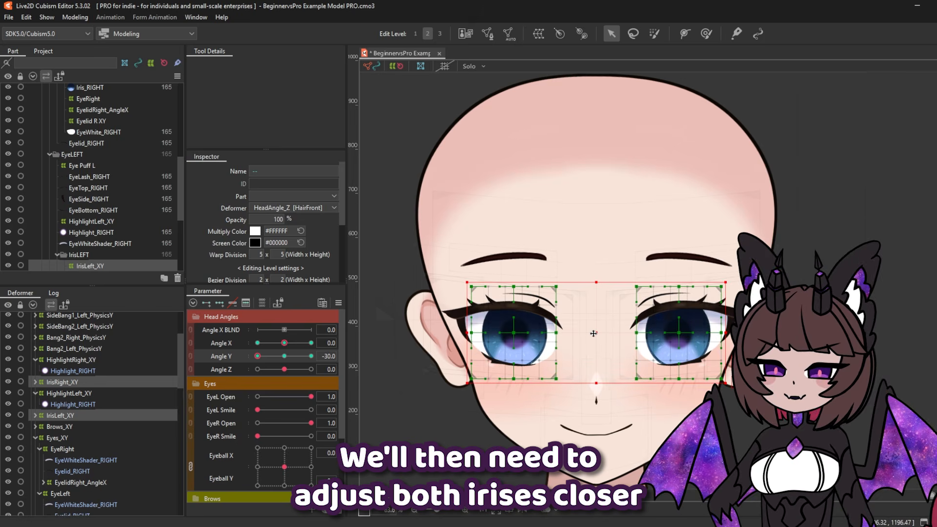
- Shift both iris deformers slightly down at Angle Y 30 and slightly up at Angle Y -30, towards the head's centre
mouse_move(258, 357)
left_mouse_down()
mouse_move(315, 359)
mouse_move(257, 357)
left_mouse_up()
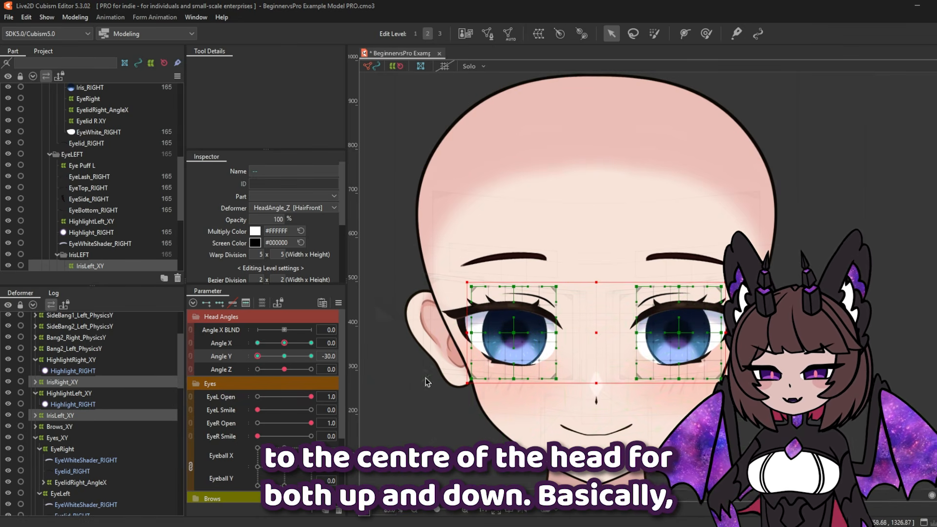
left_click_drag(257, 356, 325, 353)
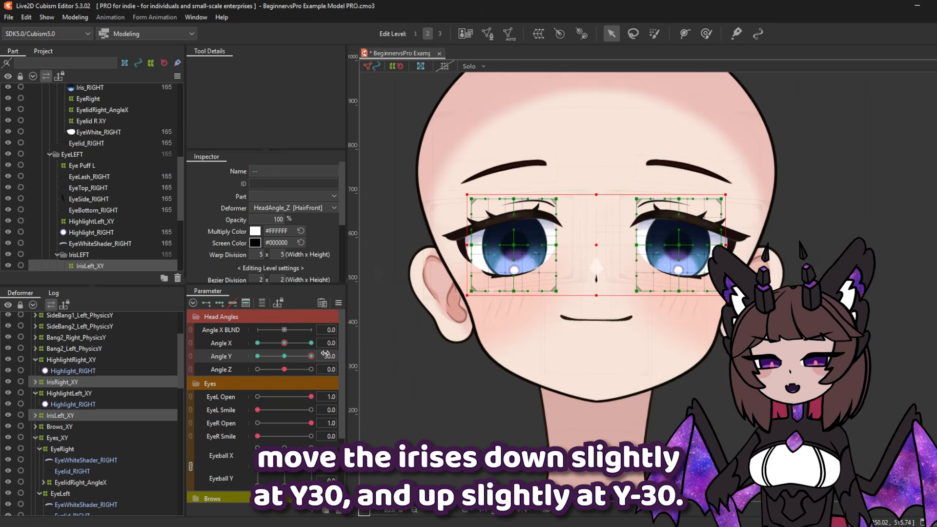
left_click_drag(597, 244, 597, 250)
left_click_drag(310, 357, 331, 366)
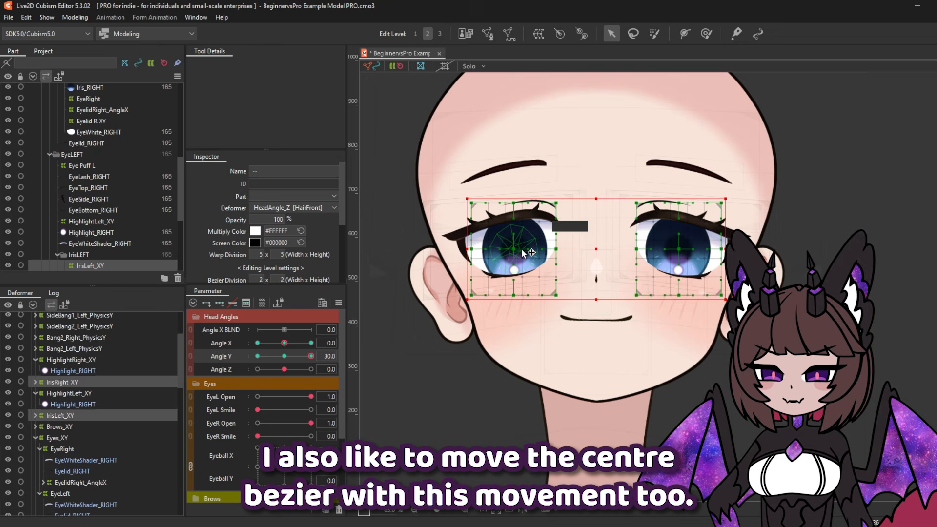
- Move the centre bezier point of each iris deformer a little down at Angle Y 30 and a little up at Angle Y -30
left_click_drag(513, 249, 513, 257)
left_click_drag(678, 249, 677, 254)
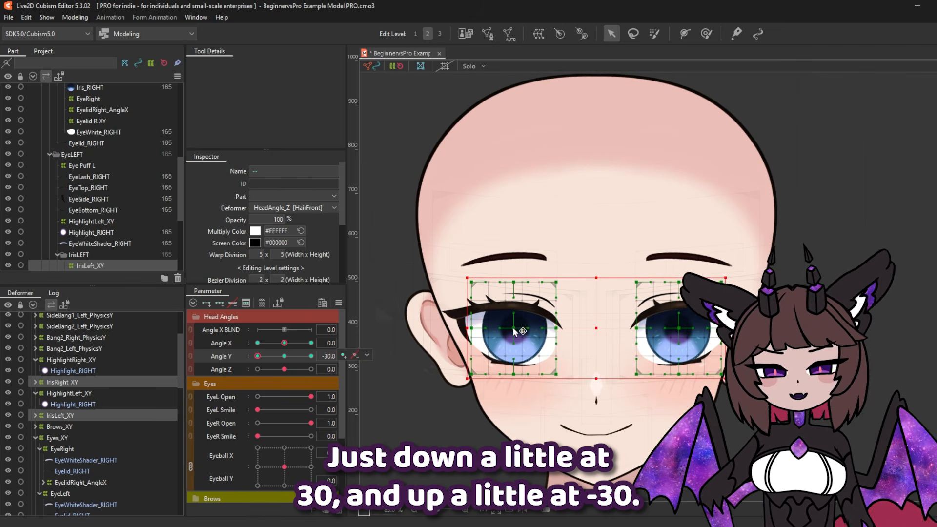
left_click_drag(513, 324, 514, 316)
left_click_drag(679, 328, 680, 322)
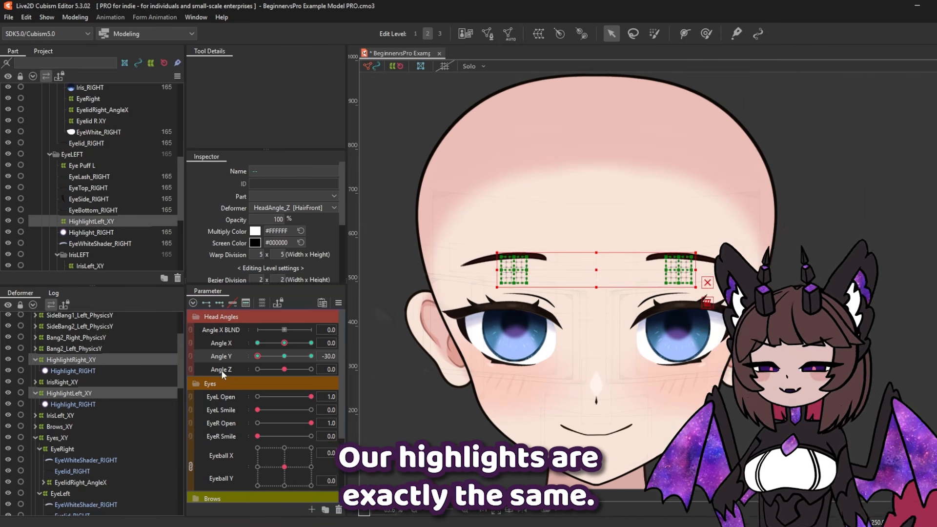
- Move both highlight deformers down onto the irises at Angle Y -30 and up at Angle Y 30, slightly offset from the pupils
left_click_drag(595, 267, 595, 324)
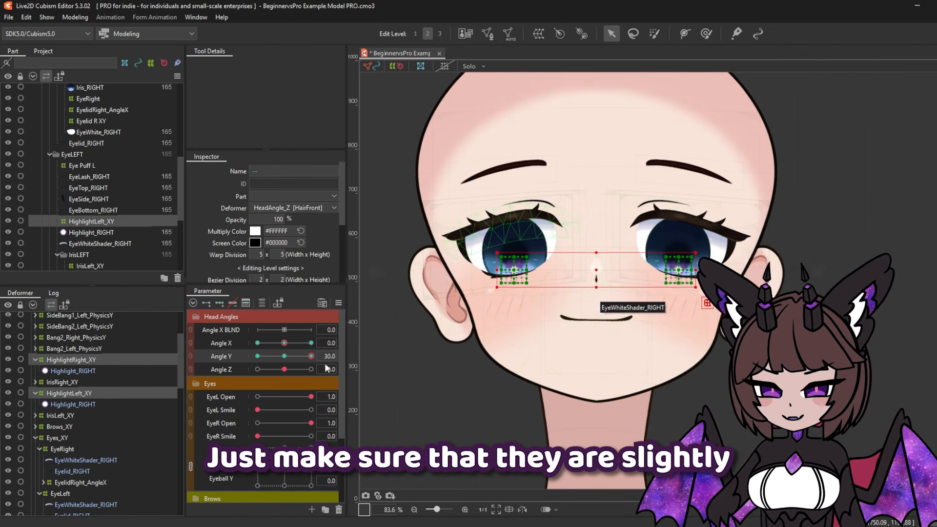
left_click_drag(595, 265, 591, 232)
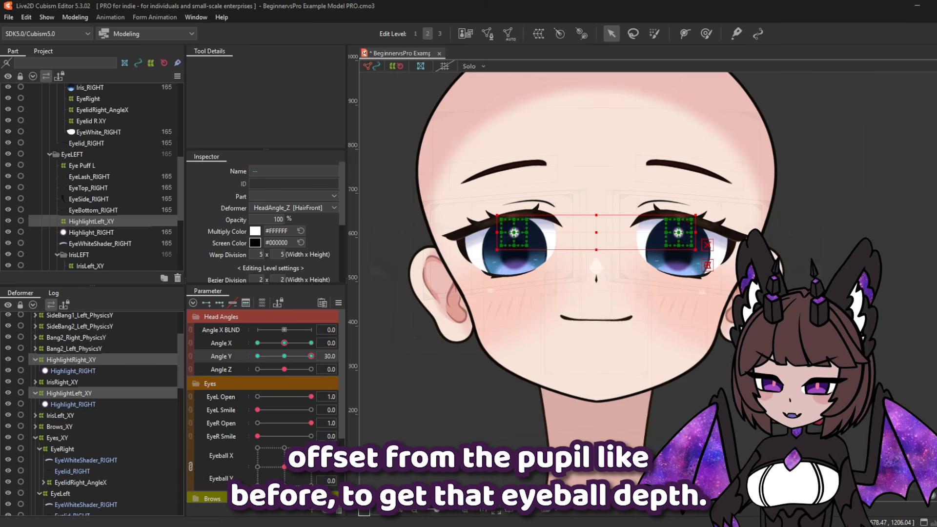
left_click_drag(311, 356, 236, 381)
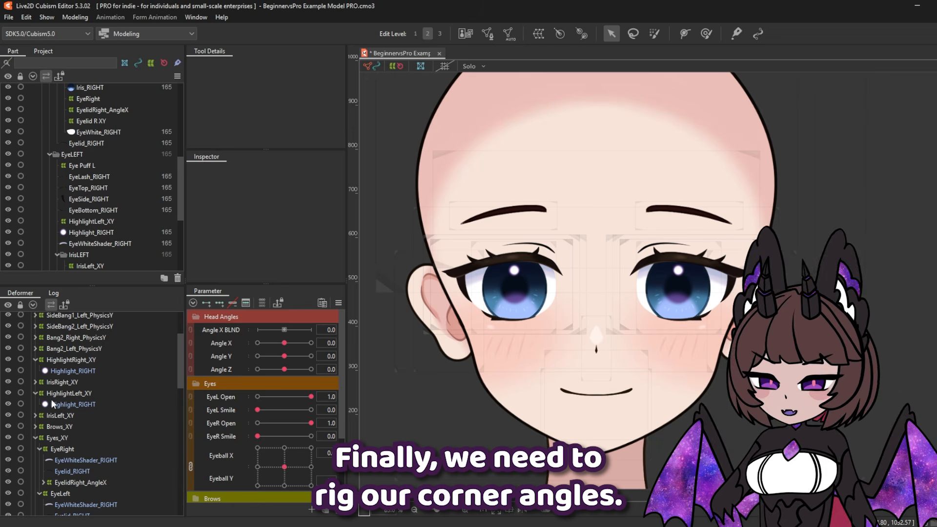
- Link Angle X with Angle Y and synthesize all four corners for the left and right highlight and iris deformers
left_click(36, 392)
left_click(34, 359)
left_click(59, 359)
left_click(60, 370, "ctrl")
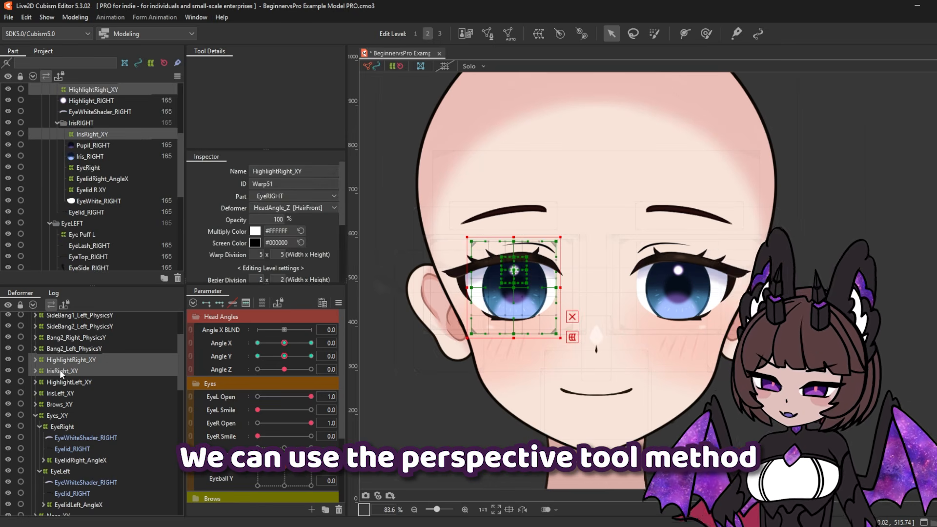
left_click(60, 393, "shift")
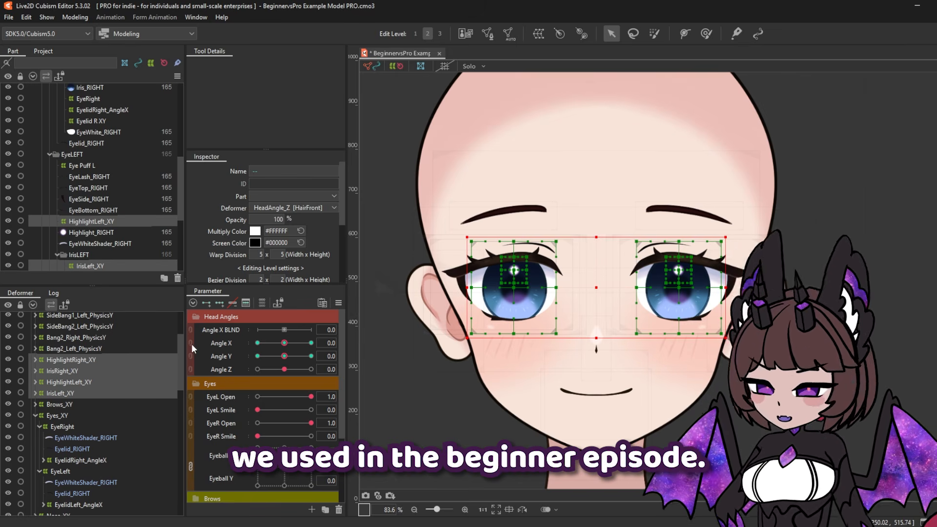
left_click(191, 343)
left_click(340, 300)
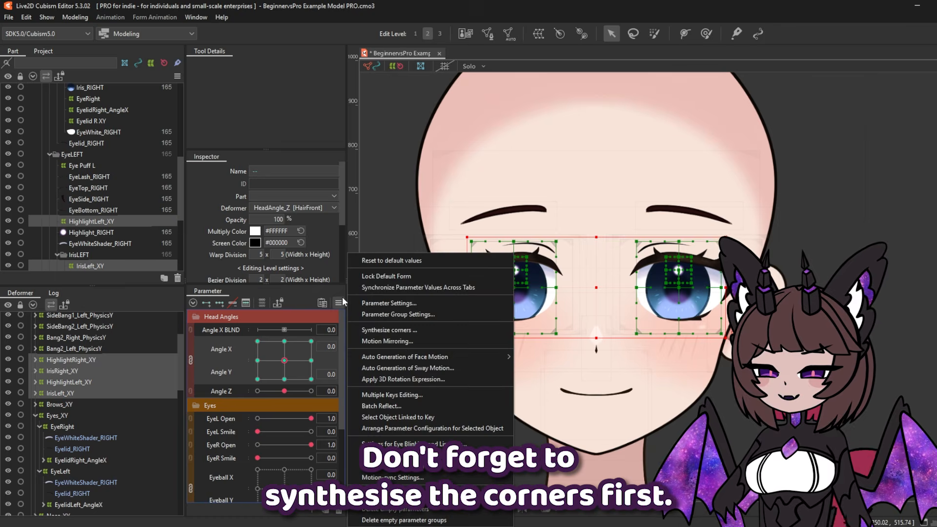
left_click(409, 330)
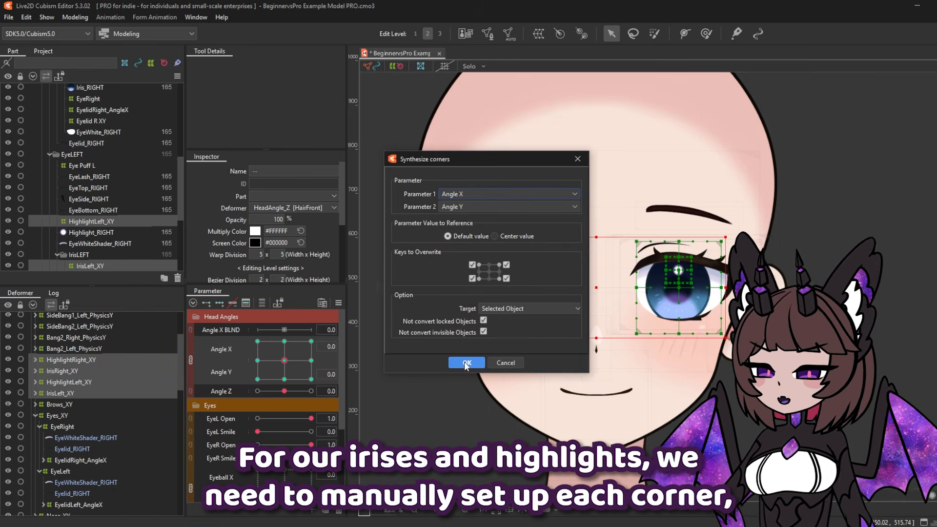
left_click(466, 363)
- At Angle X -30 and Angle Y 30, tilt the iris and highlight deformers with the temporary Perspective deformation to match the head
left_click(257, 341)
left_click(191, 360)
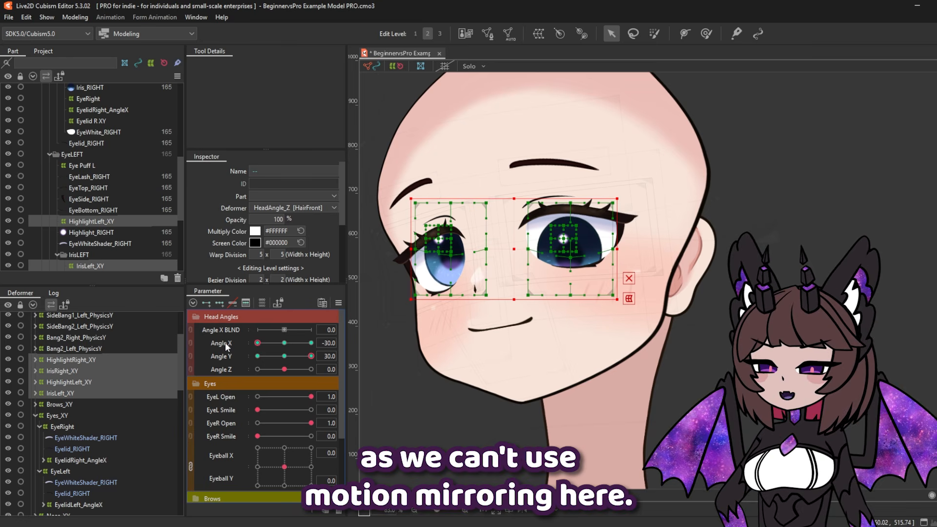
left_click(211, 342)
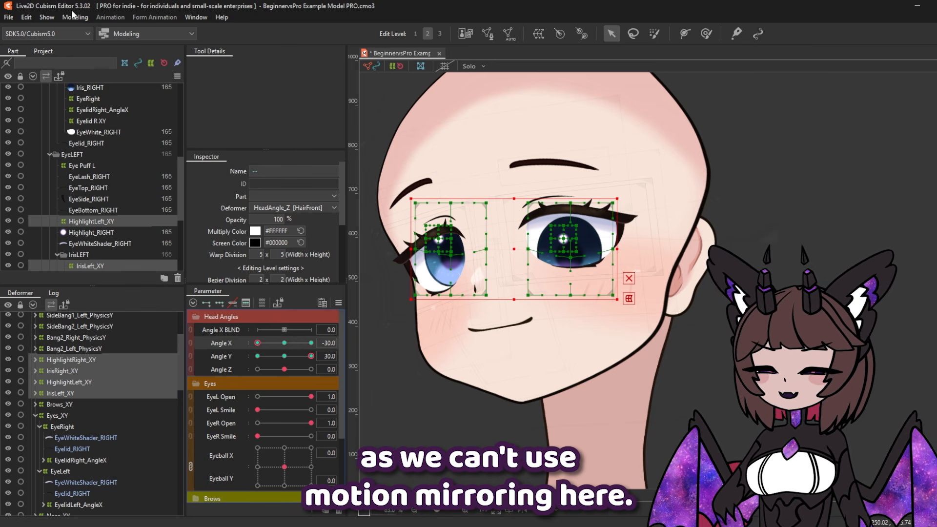
left_click(75, 17)
mouse_move(125, 119)
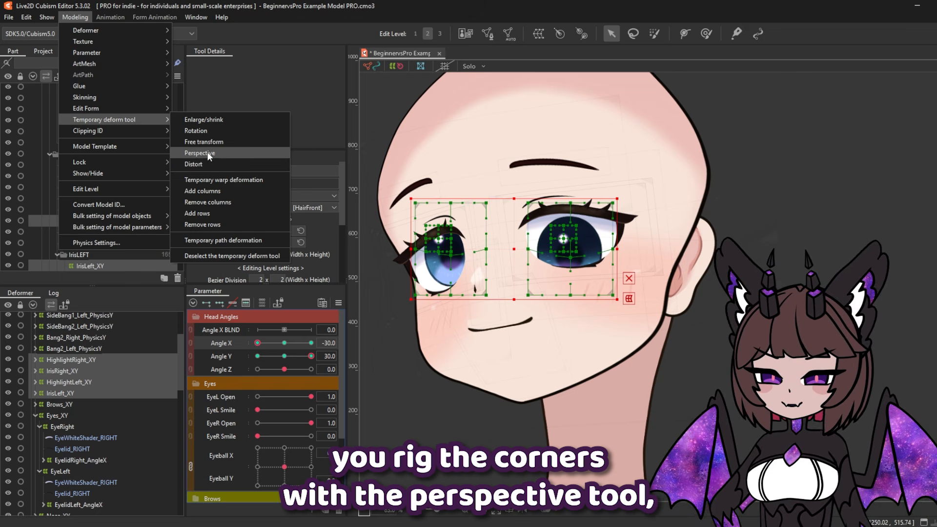
left_click(208, 157)
left_click_drag(613, 248, 613, 229)
left_click_drag(514, 295, 520, 292)
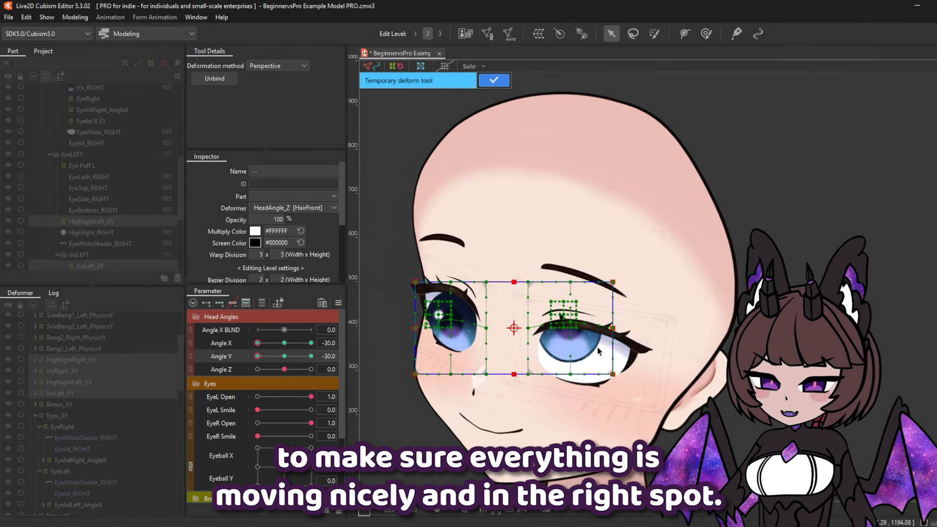
- At Angle X -30 and Angle Y -30, tilt and position the irises and highlights in perspective so they sit inside the eyes
left_click_drag(527, 288, 533, 289)
left_click_drag(258, 356, 255, 356)
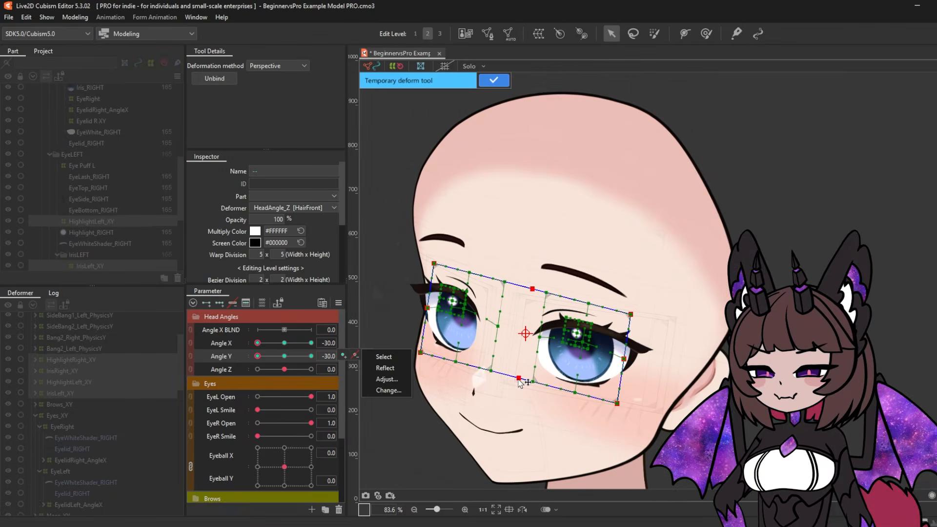
left_click_drag(520, 379, 519, 379)
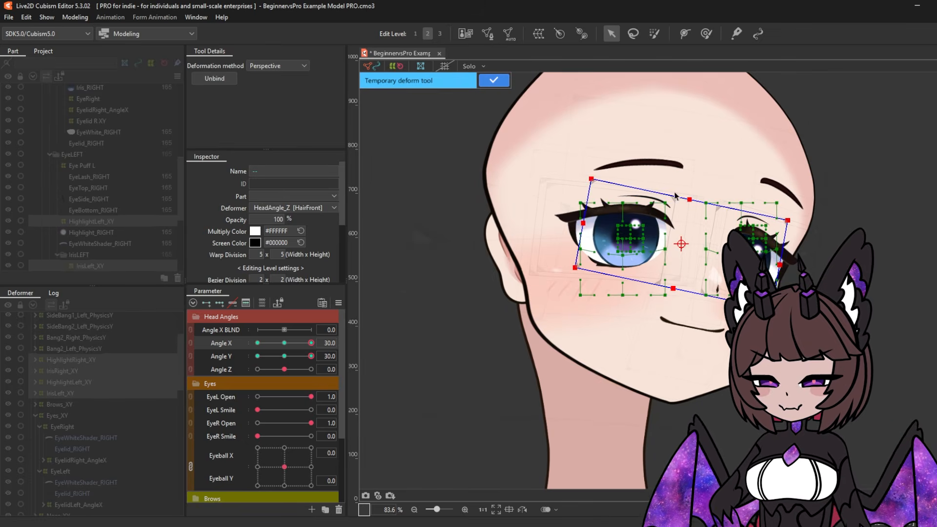
- At Angle X 30, fit the irises and highlights in perspective for Angle Y 30 and -30, and check the linked corner motion
mouse_move(311, 343)
left_mouse_down()
mouse_move(250, 340)
mouse_move(313, 343)
left_mouse_up()
left_click_drag(311, 356, 240, 367)
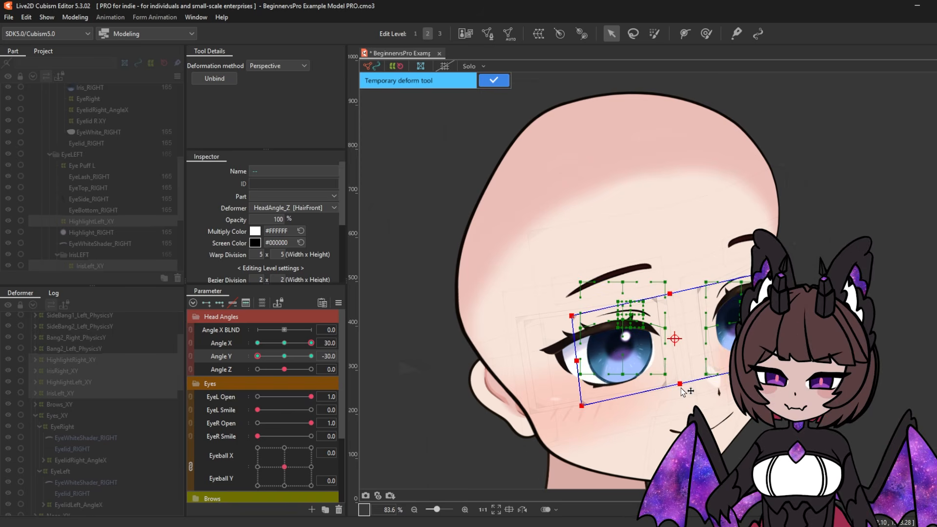
left_click_drag(671, 339, 667, 334)
mouse_move(258, 356)
left_mouse_down()
mouse_move(330, 367)
mouse_move(244, 346)
left_mouse_up()
key("Return")
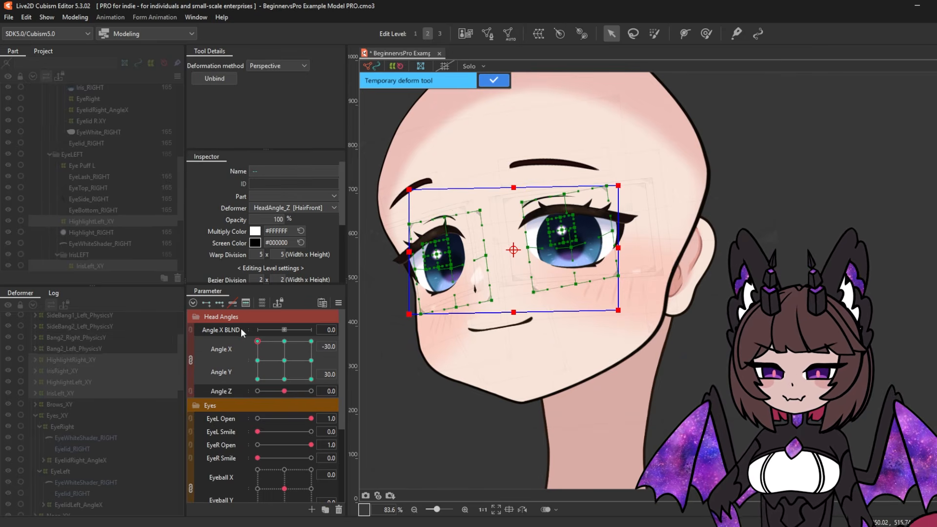
left_click(288, 338)
left_click_drag(288, 338, 311, 341)
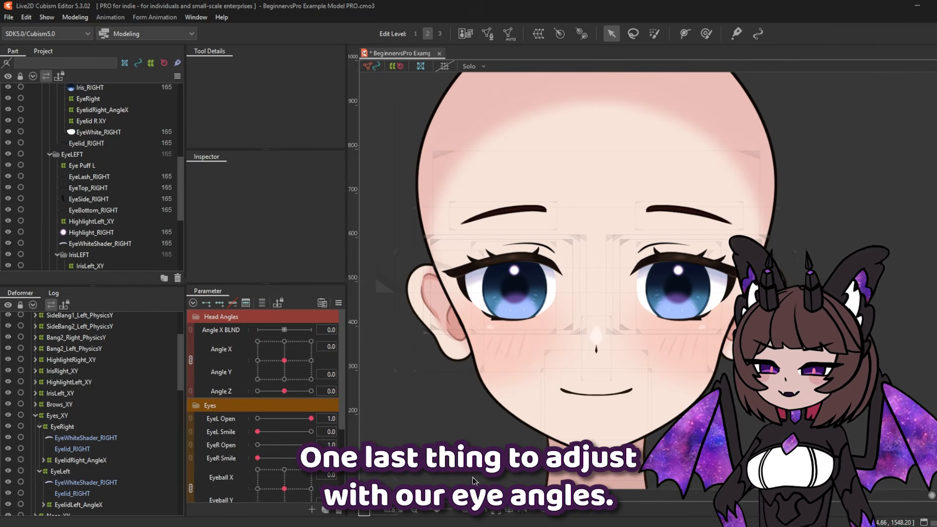
- Add three keyforms on Angle X to the EyelidRight_AngleX and EyelidLeft_AngleX deformers
left_click(81, 461)
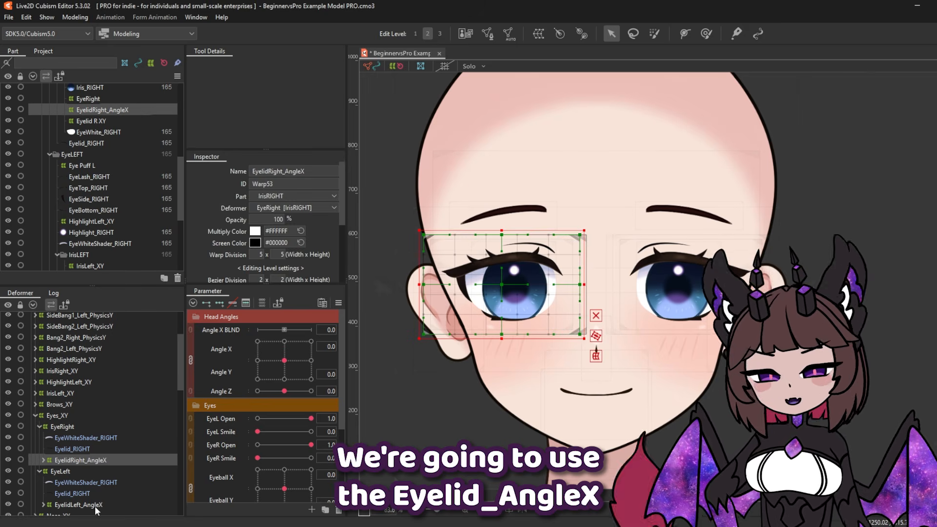
left_click(96, 505, "ctrl")
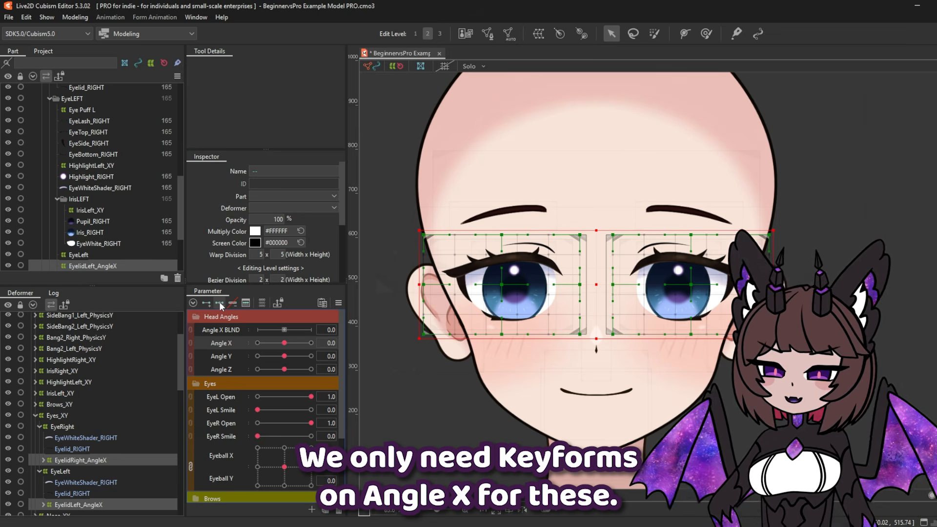
left_click(219, 303)
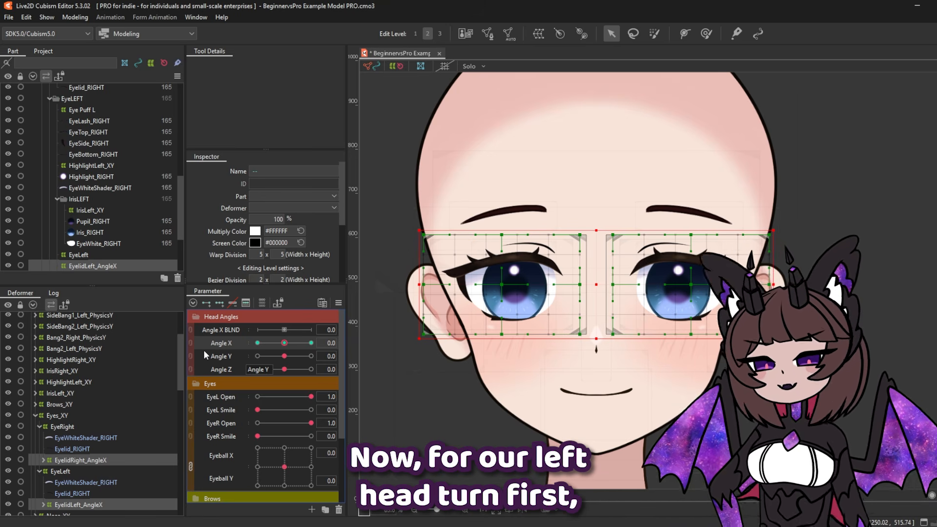
- Shift the eyelid deformers' upper bezier points towards the turn at Angle X -30 and 30 so the eyelids protrude slightly more
left_click_drag(284, 343, 259, 345)
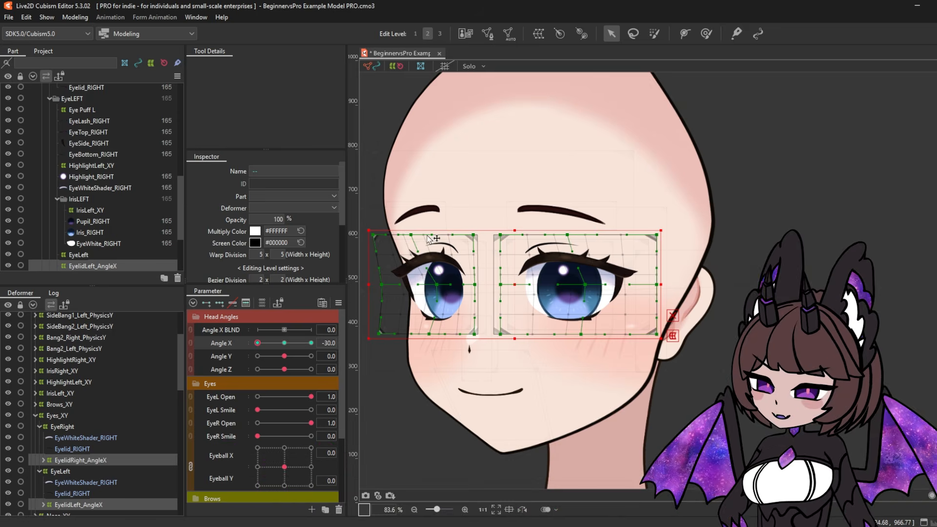
left_click_drag(260, 345, 311, 343)
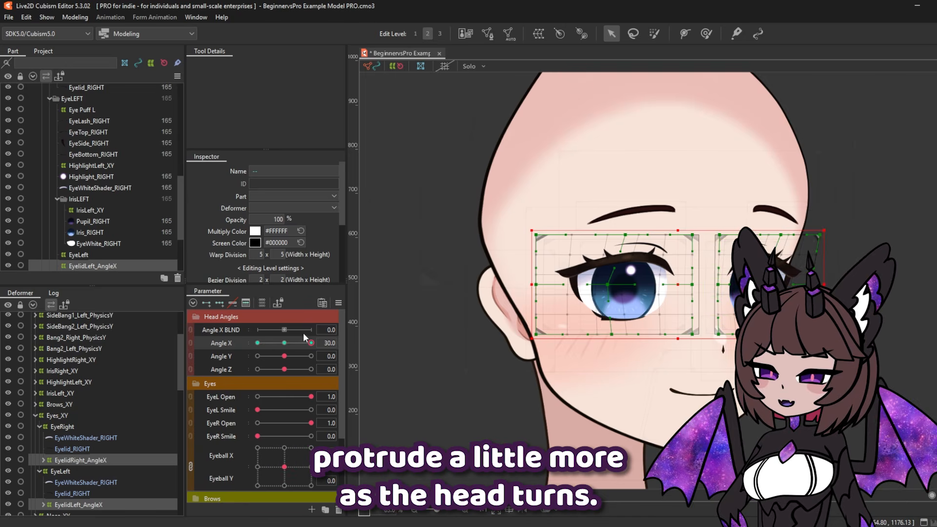
left_click_drag(310, 343, 284, 343)
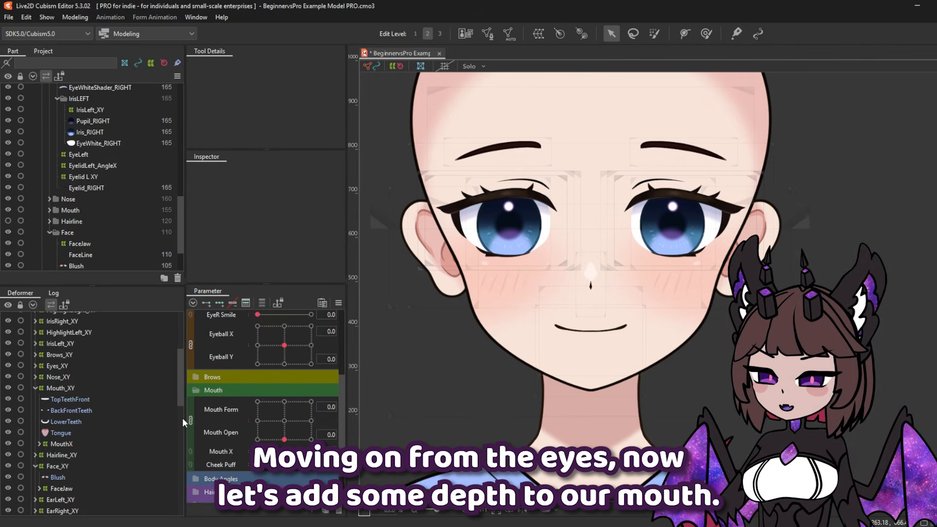
- Unlink Mouth Form from Mouth Open to preview the mouth at Mouth Open 1.0, and link Angle X with Angle Y
left_click(191, 419)
left_click_drag(282, 419, 311, 416)
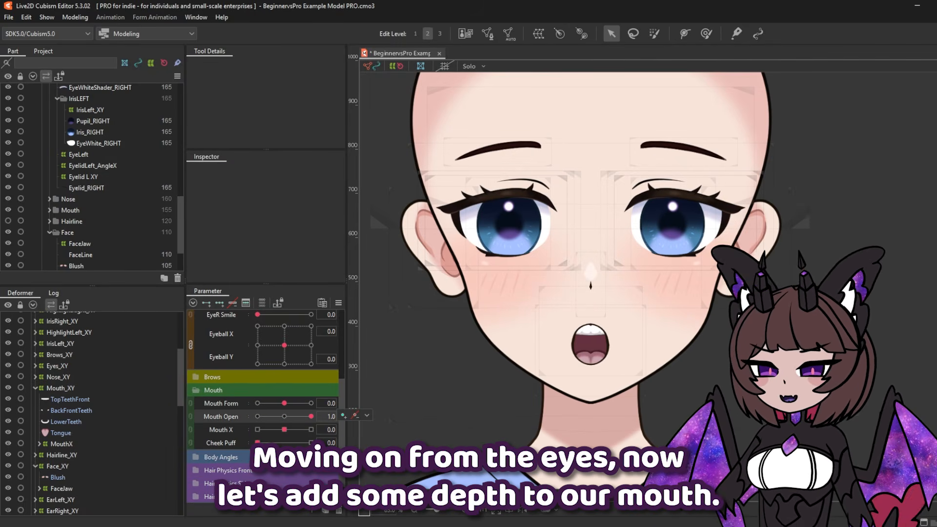
scroll(253, 375, "up", 4)
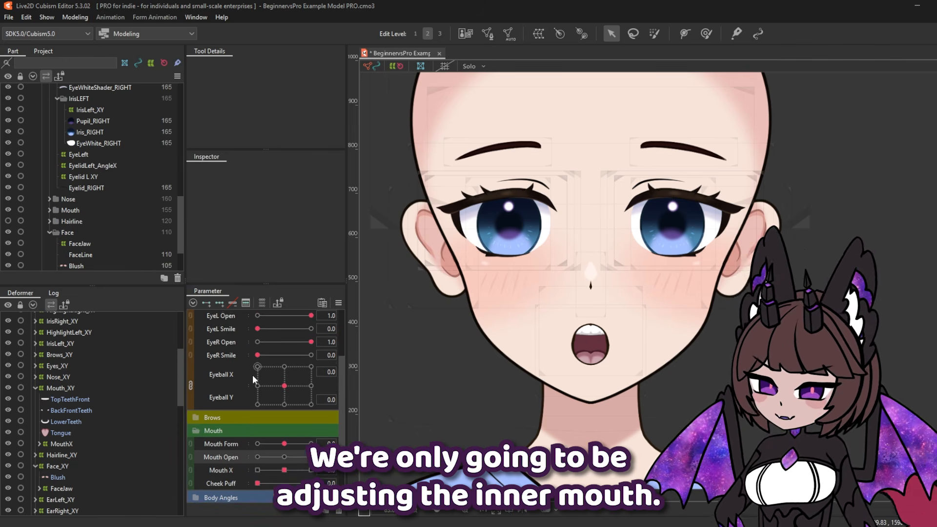
left_click(201, 383)
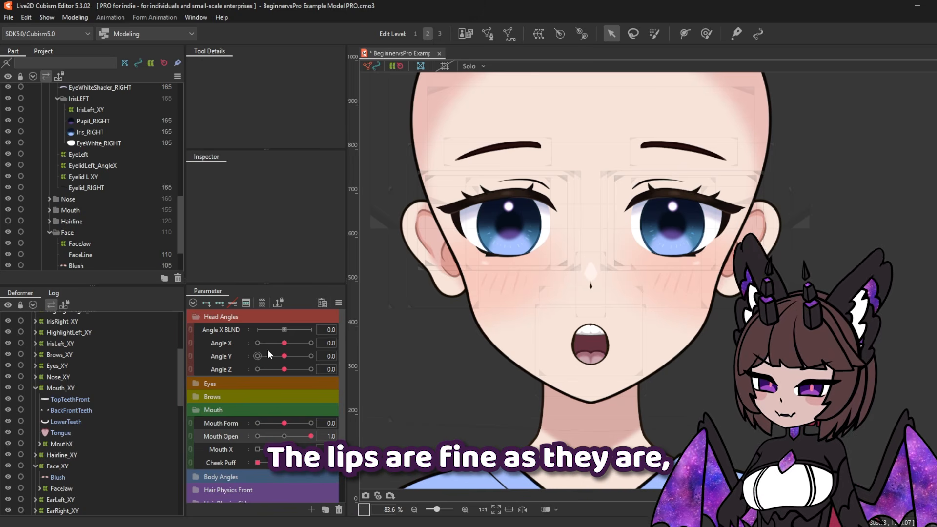
left_click(190, 350)
mouse_move(277, 356)
left_mouse_down()
mouse_move(270, 342)
mouse_move(315, 360)
mouse_move(267, 380)
mouse_move(282, 344)
mouse_move(284, 374)
mouse_move(269, 364)
mouse_move(294, 357)
mouse_move(297, 365)
mouse_move(273, 359)
left_mouse_up()
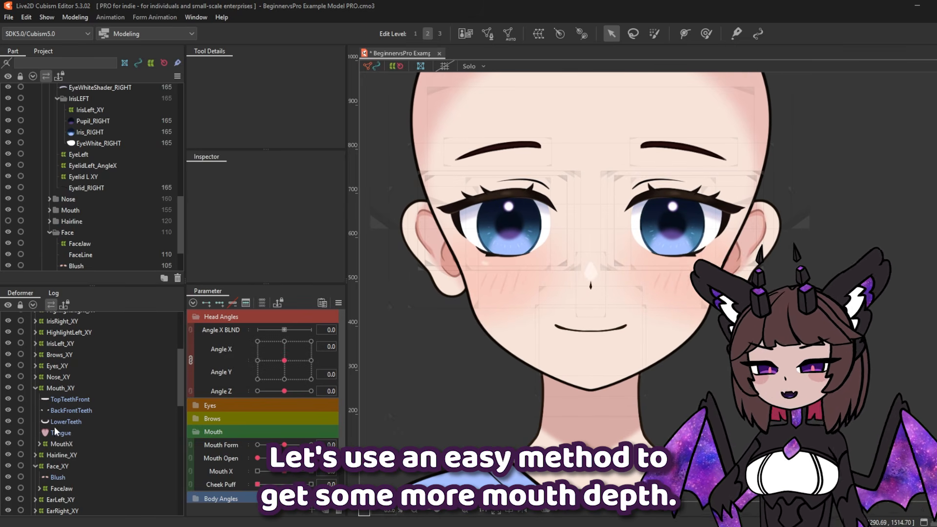
- Create a warp deformer named LowerJaw_XY in the Mouth part as the parent of LowerTeeth and Tongue
left_click(54, 430)
left_click(72, 419, "shift")
left_click(538, 33)
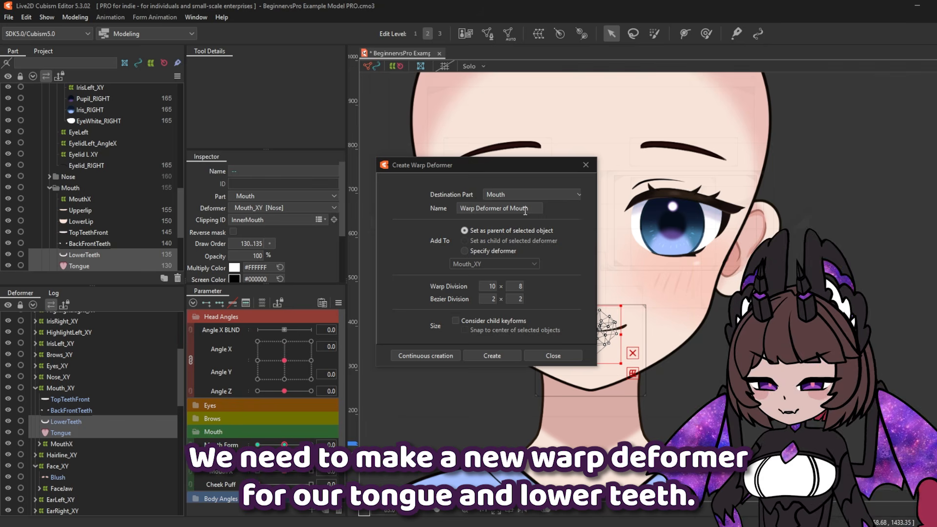
left_click_drag(524, 211, 445, 203)
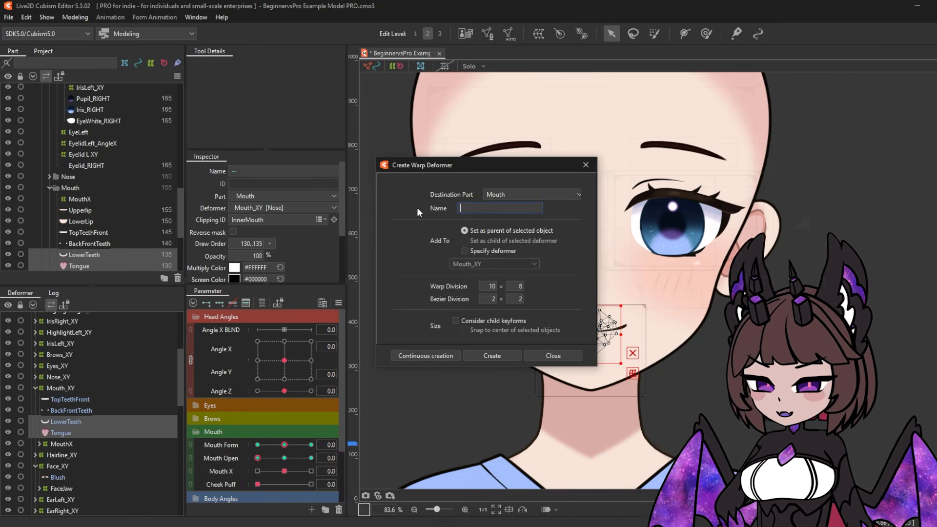
type("LowerJaw_XY")
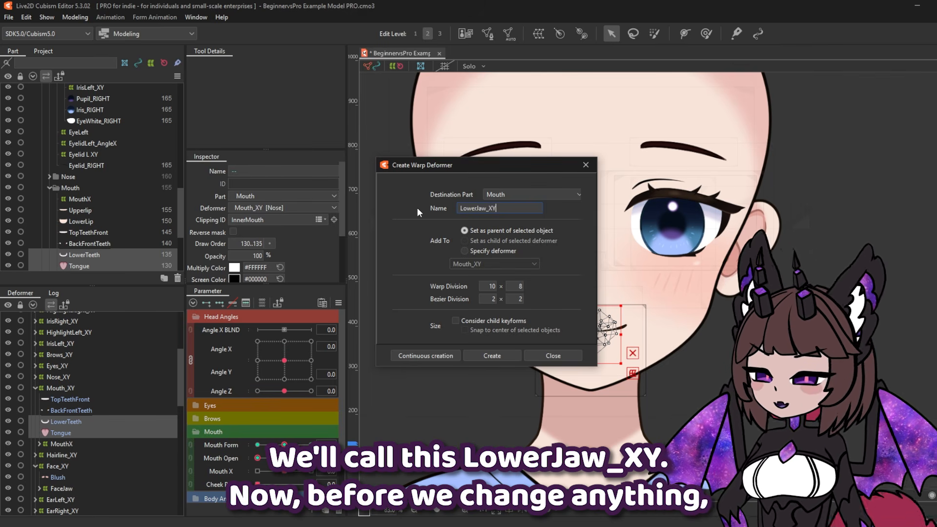
left_click(482, 356)
scroll(230, 440, "down", 2)
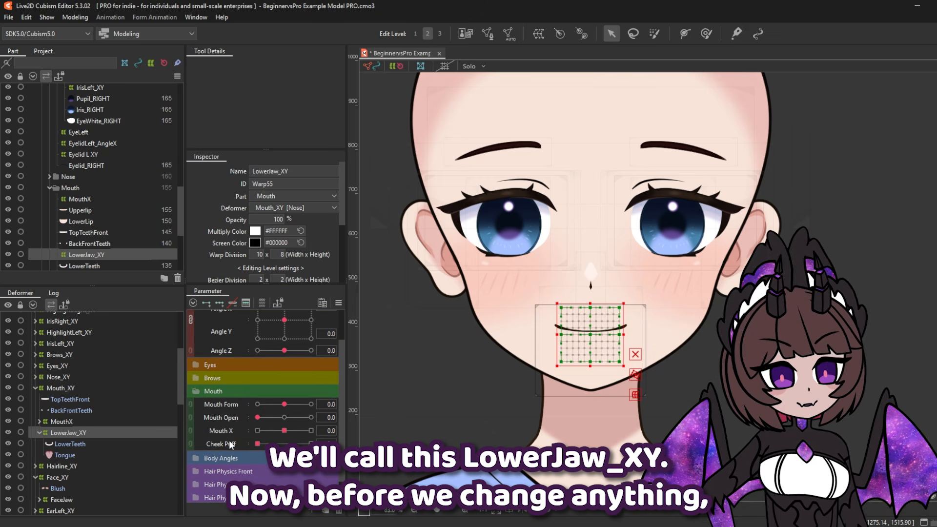
- Add three keyforms on Angle X, Angle Y and Mouth Open to LowerJaw_XY, and preview it at Mouth Open 1.0 and Mouth Form 1.0
scroll(224, 335, "up", 2)
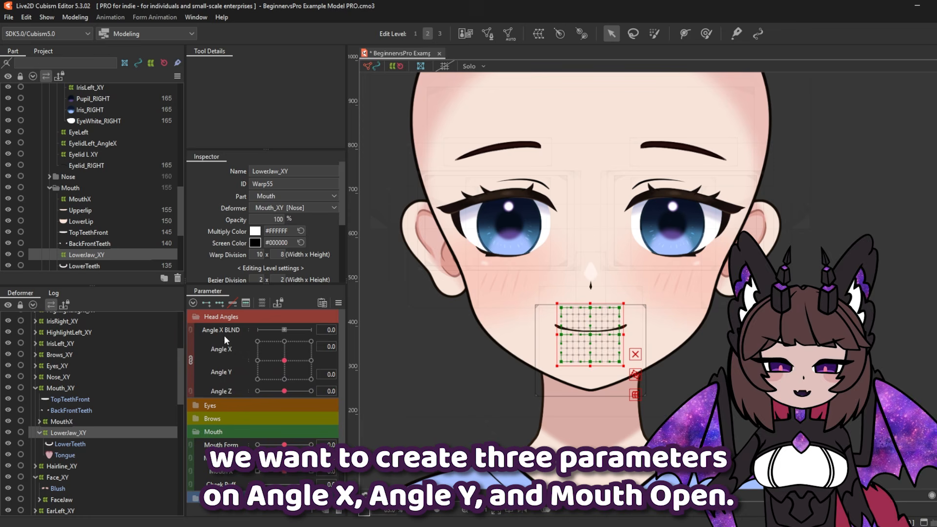
left_click(219, 302)
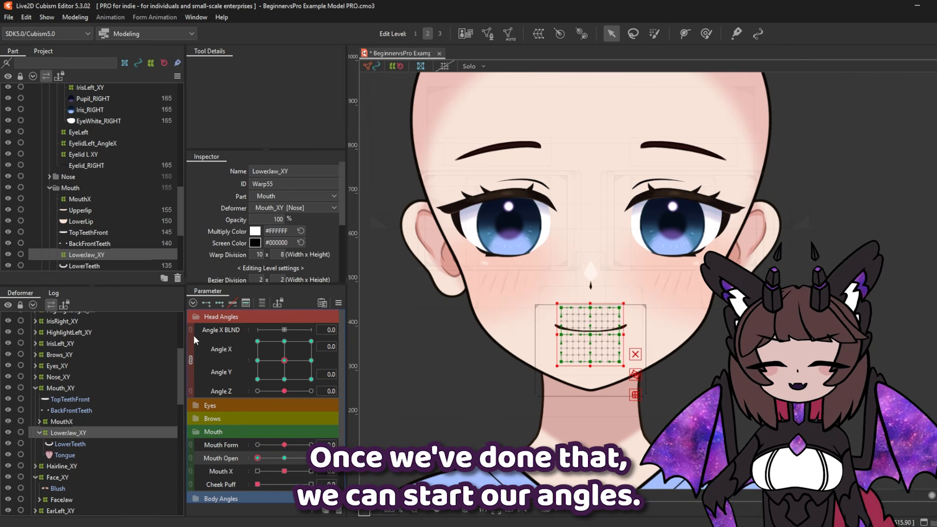
left_click_drag(257, 457, 311, 458)
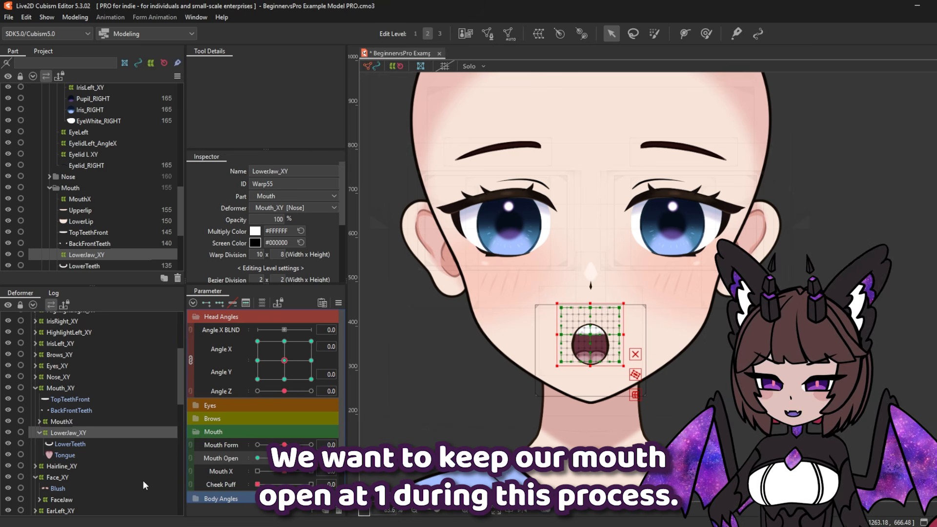
left_click_drag(283, 445, 311, 444)
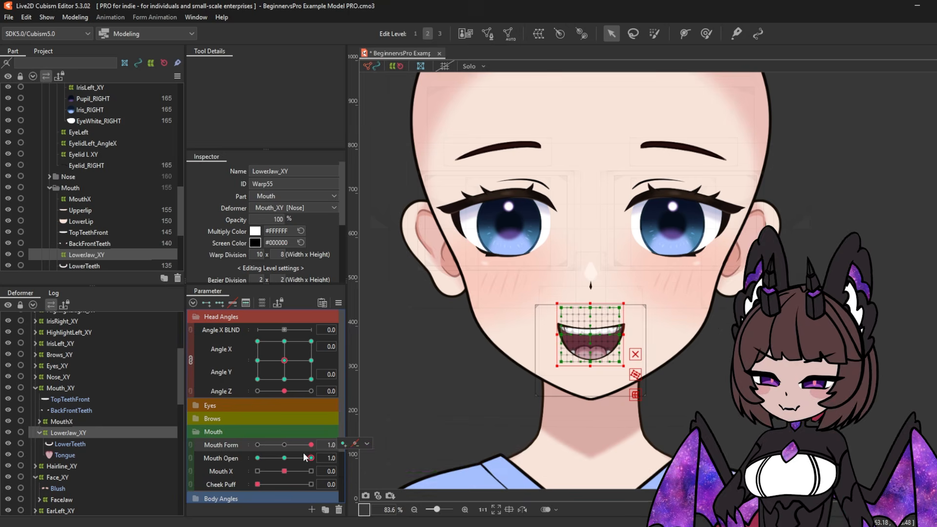
- Unlink Angle X from Angle Y and, at Angle X -30 with edit level 3, skew LowerJaw_XY's upper corners towards the centre of the head
left_click(190, 360)
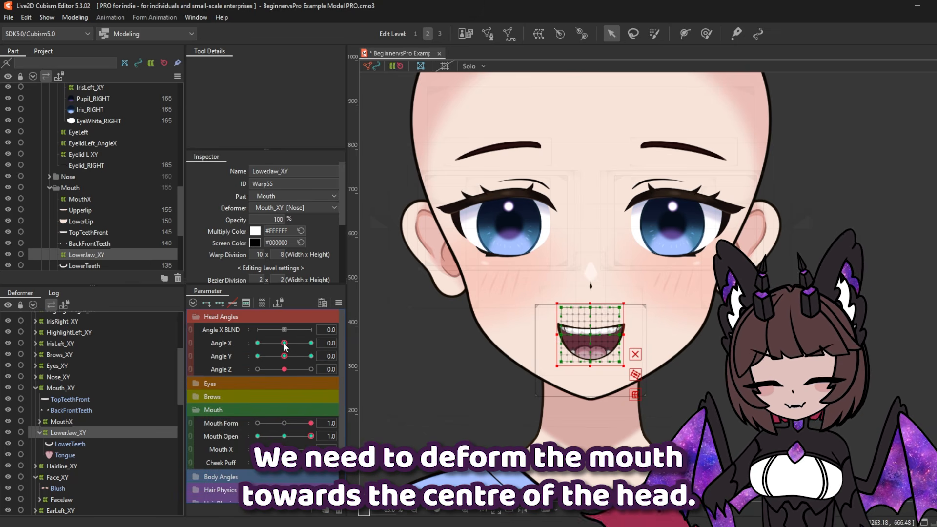
left_click_drag(282, 342, 242, 347)
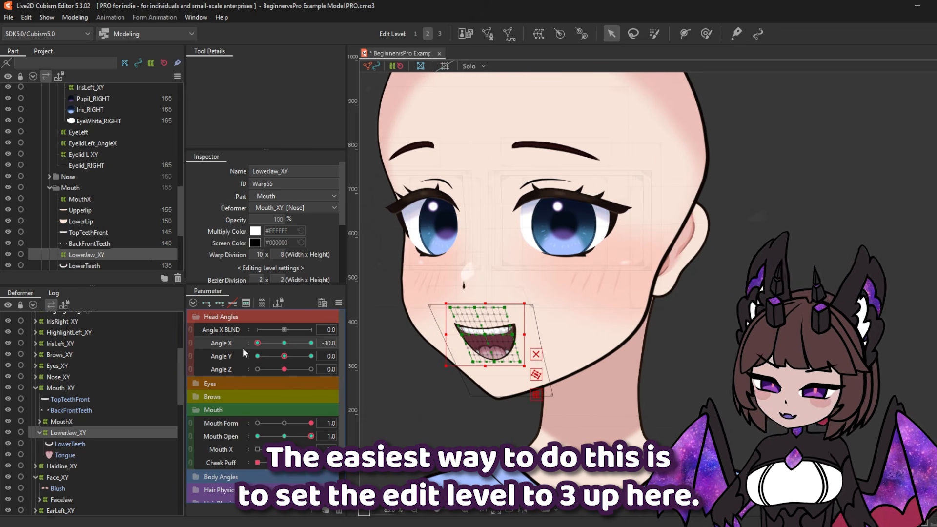
left_click(439, 33)
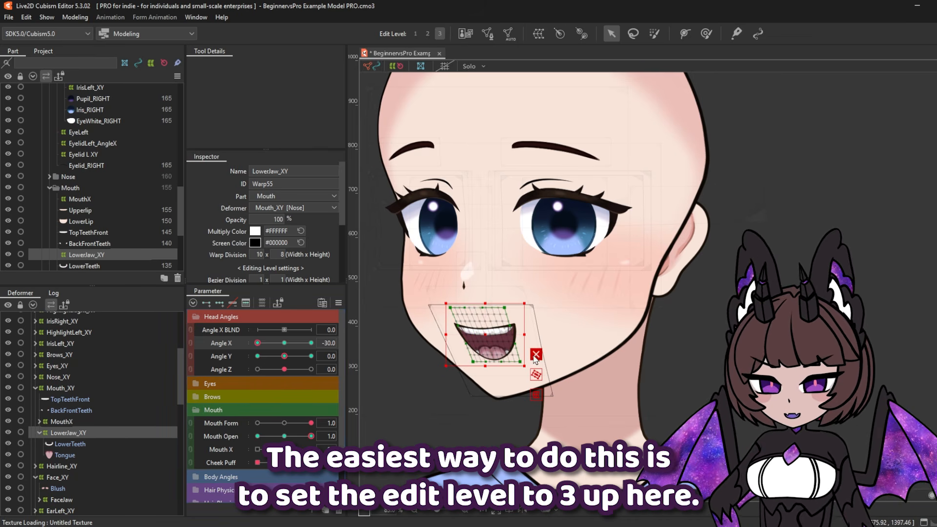
left_click_drag(504, 308, 532, 309)
left_click_drag(450, 308, 501, 308)
left_click_drag(473, 361, 462, 362)
left_click_drag(520, 362, 516, 362)
left_click_drag(533, 308, 567, 308)
mouse_move(255, 343)
left_mouse_down()
mouse_move(266, 343)
mouse_move(254, 343)
left_mouse_up()
left_click_drag(501, 308, 509, 308)
left_click_drag(567, 308, 578, 307)
left_click_drag(519, 362, 524, 361)
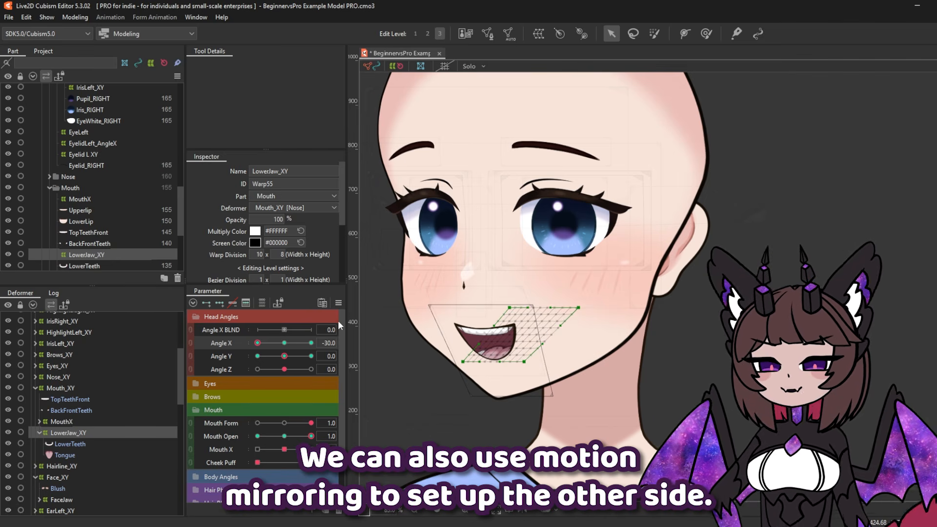
- Apply motion mirroring to LowerJaw_XY to set up the opposite side of Angle X
right_click(345, 343)
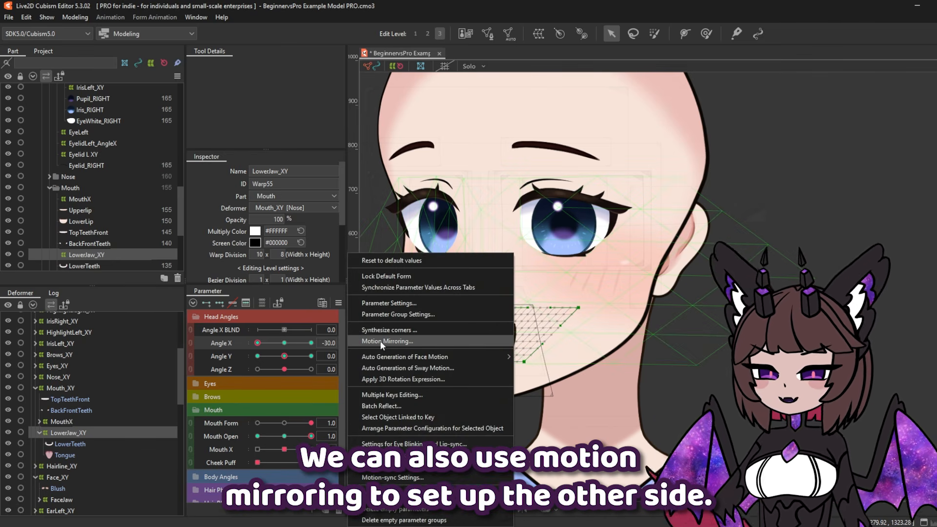
left_click(388, 341)
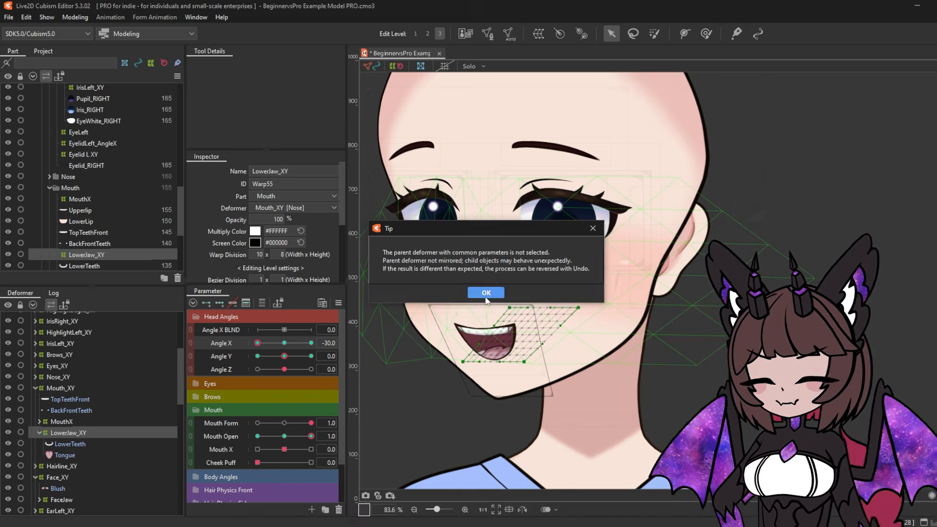
left_click(476, 291)
left_click(466, 365)
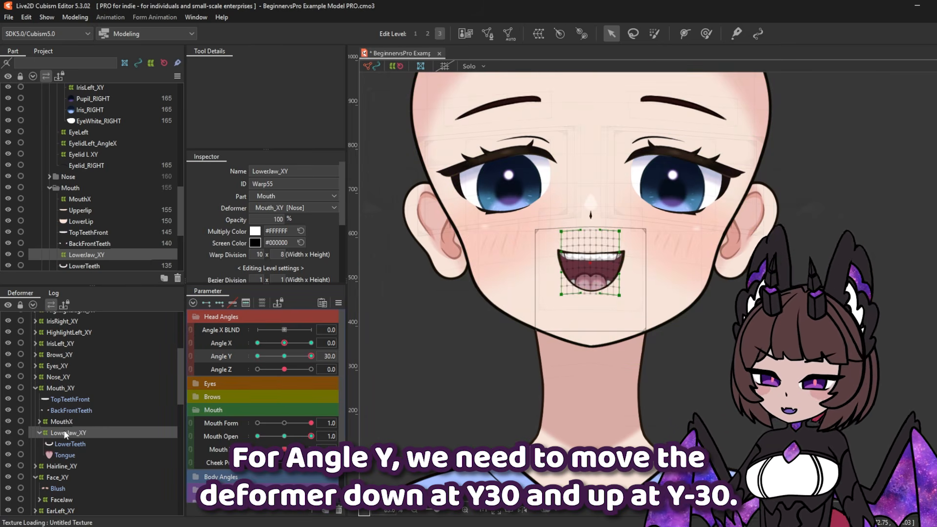
- Move the whole LowerJaw_XY deformer slightly down at Angle Y 30 and slightly up at Angle Y -30
left_click(596, 277)
left_click_drag(590, 263, 590, 269)
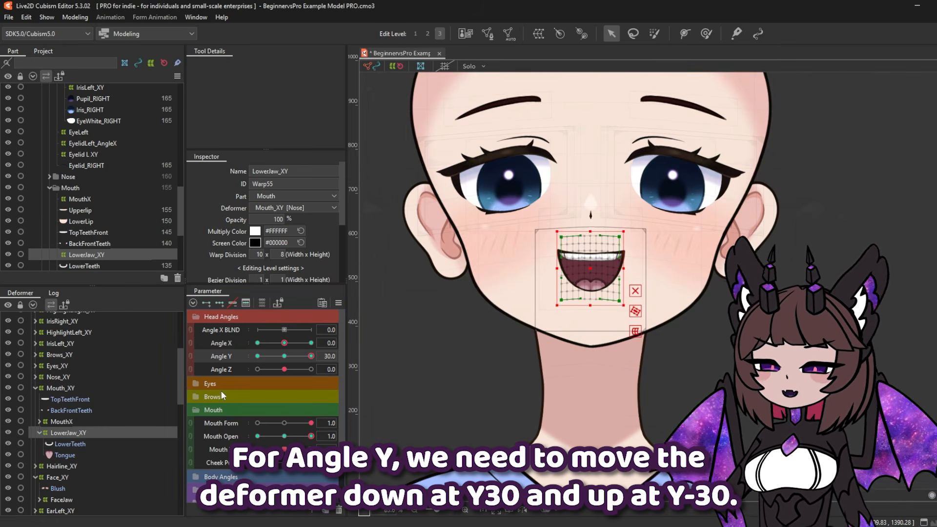
left_click_drag(311, 357, 257, 356)
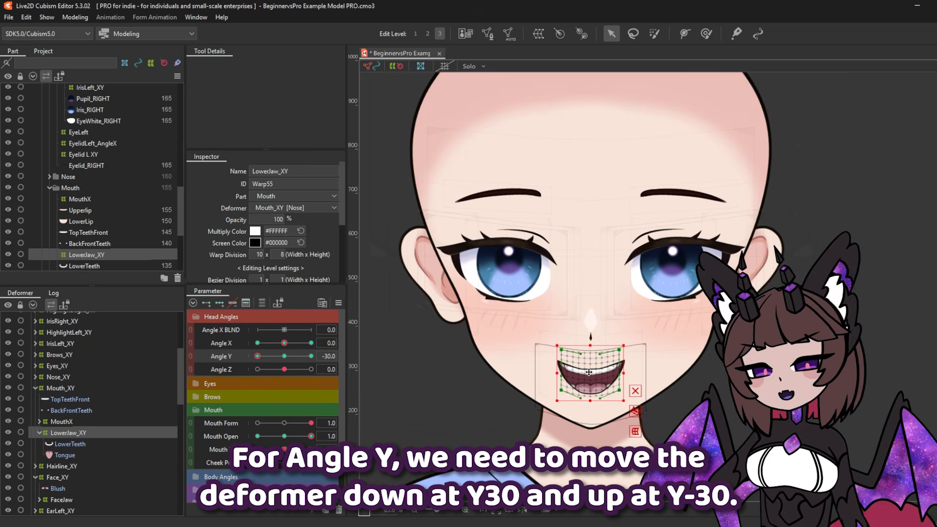
left_click_drag(588, 374, 588, 368)
- Squash LowerJaw_XY's upper corners down at Angle Y 30 and stretch them up at Angle Y -30
left_click(311, 356)
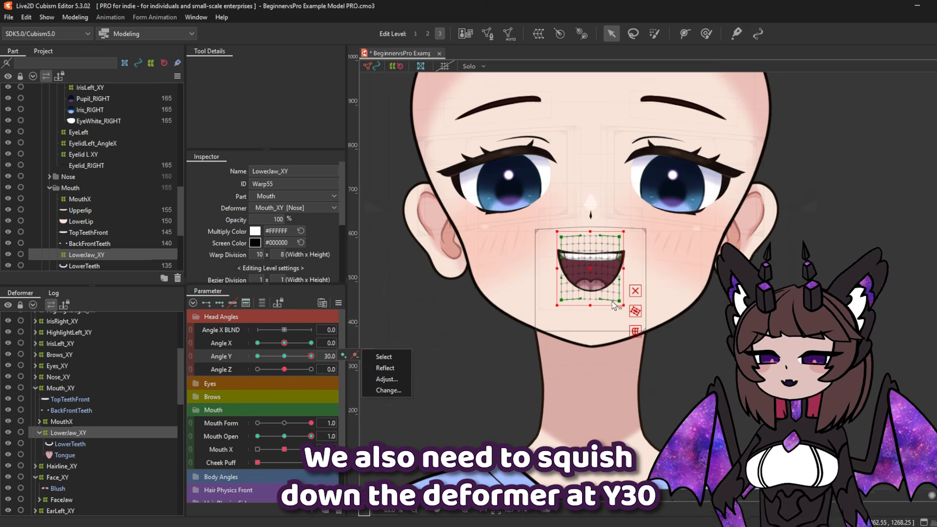
left_click_drag(561, 237, 561, 250)
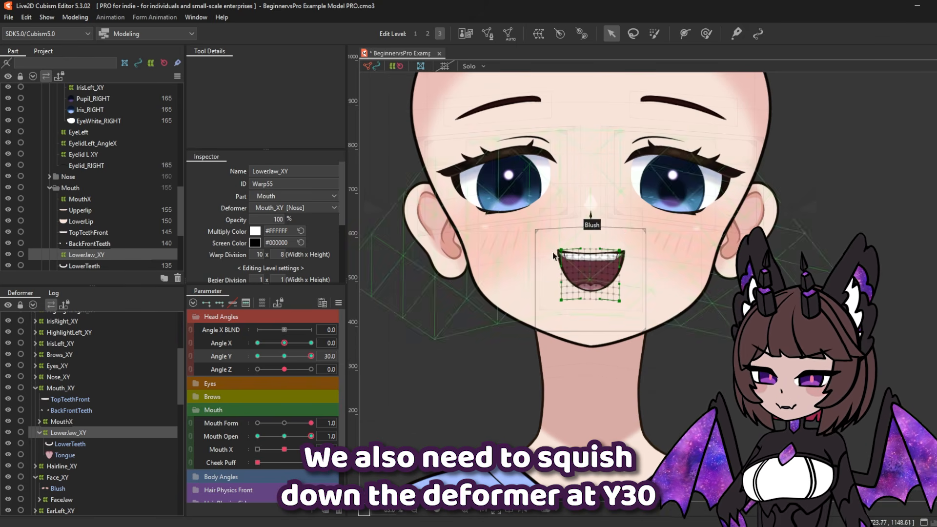
left_click(257, 356)
left_click_drag(562, 346, 561, 324)
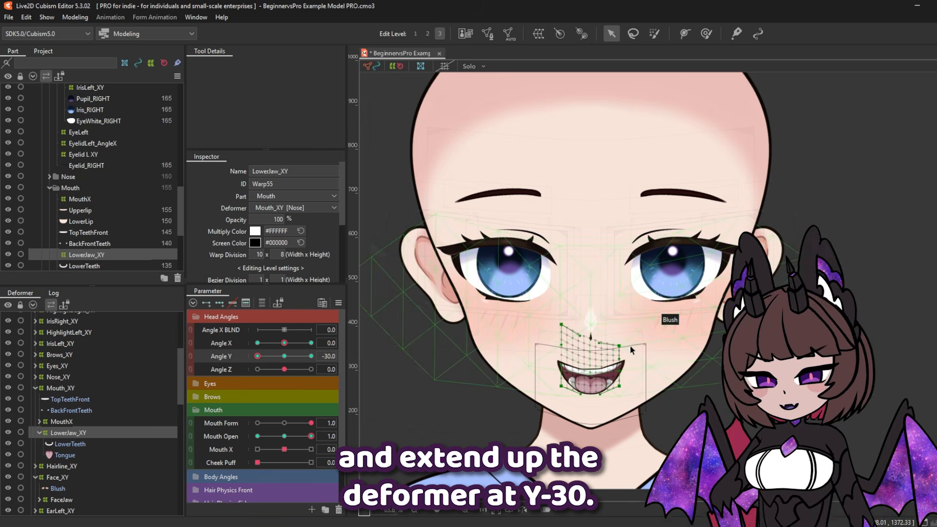
left_click_drag(619, 346, 619, 324)
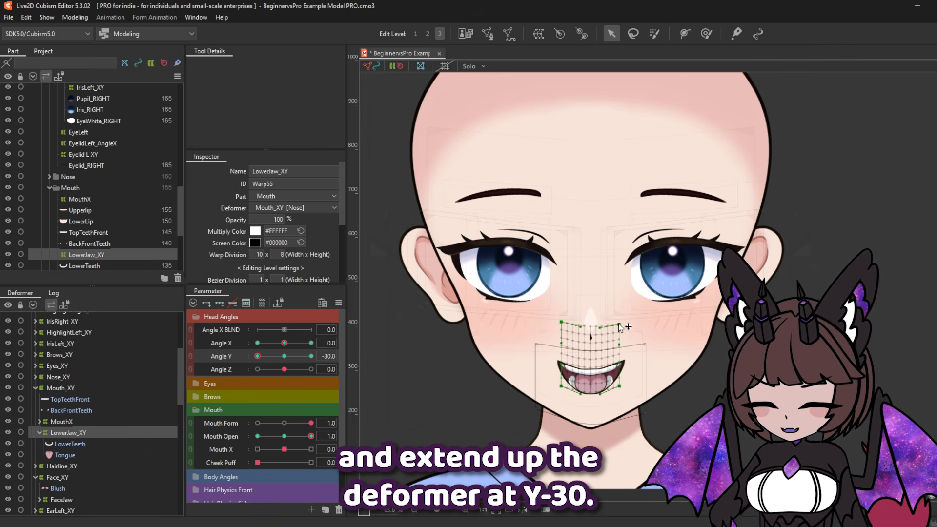
- Link Angle X with Angle Y and synthesize the corner forms of LowerJaw_XY
left_click_drag(259, 358, 322, 386)
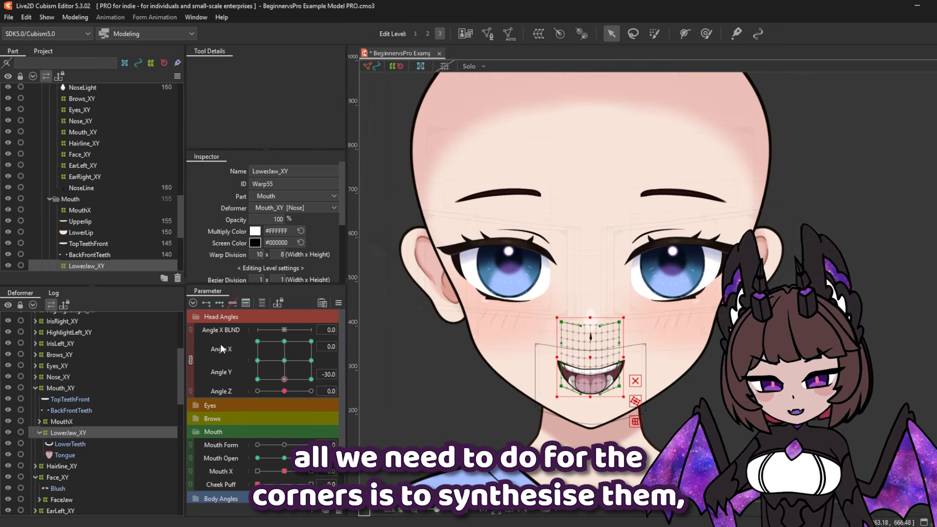
left_click(337, 302)
left_click(397, 330)
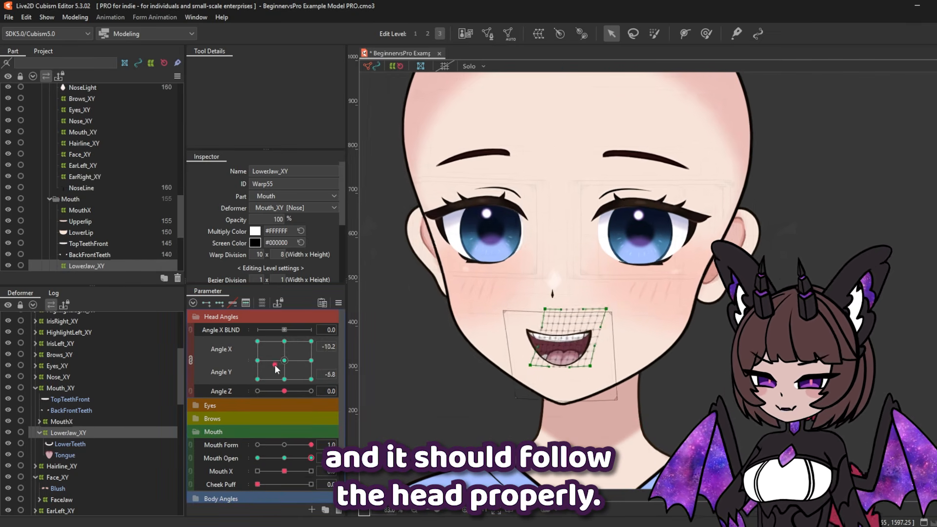
- At Angle X 30 and Angle Y -30, lower LowerJaw_XY's upper corner on the side away from the turn
left_click_drag(275, 370, 310, 379)
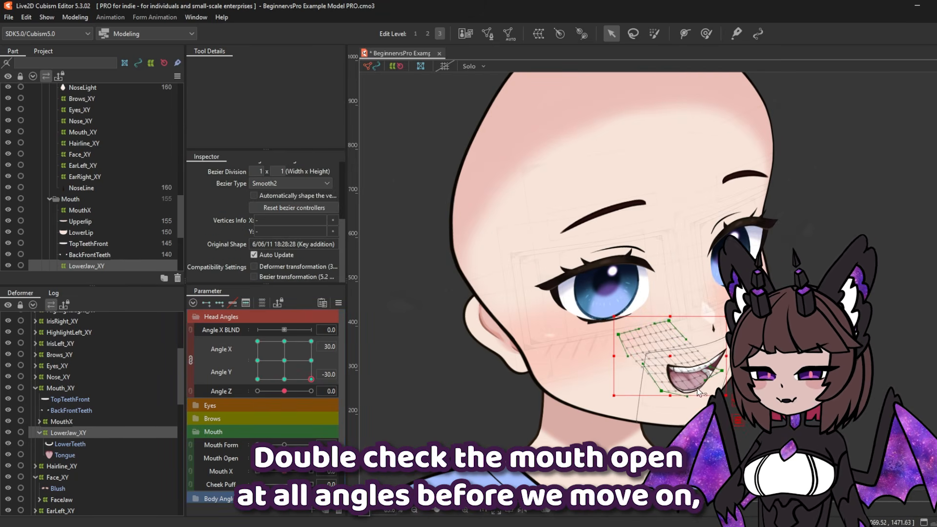
left_click_drag(618, 336, 620, 345)
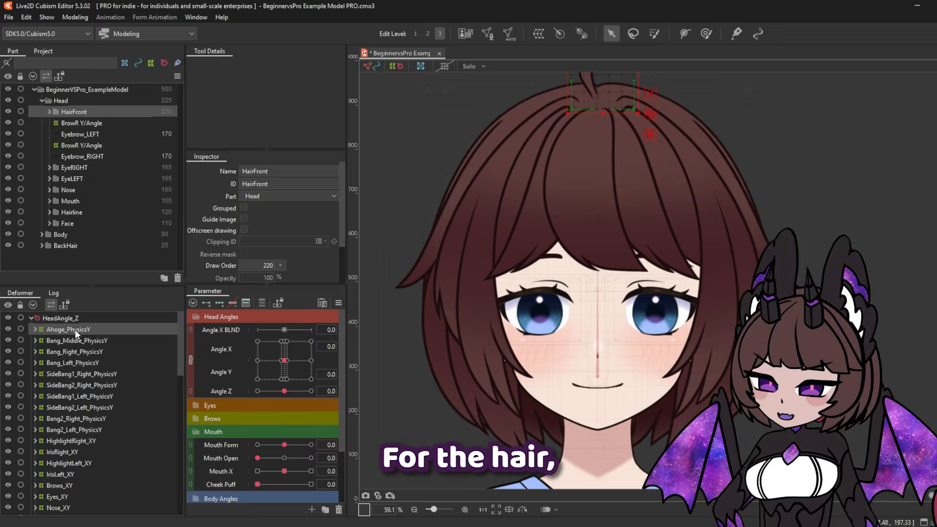
- Create a warp deformer named HairFront_XY in the HairFront part as the parent of the PhysicsY deformers of Ahoge and all Bang and Bang2 strands
left_click(75, 331)
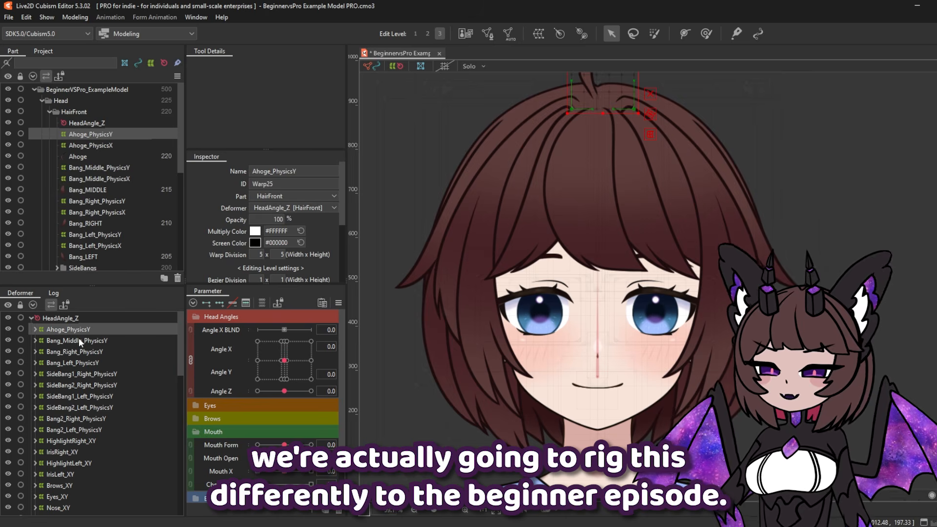
left_click(78, 340, "ctrl")
left_click(74, 352, "ctrl")
left_click(72, 364, "ctrl")
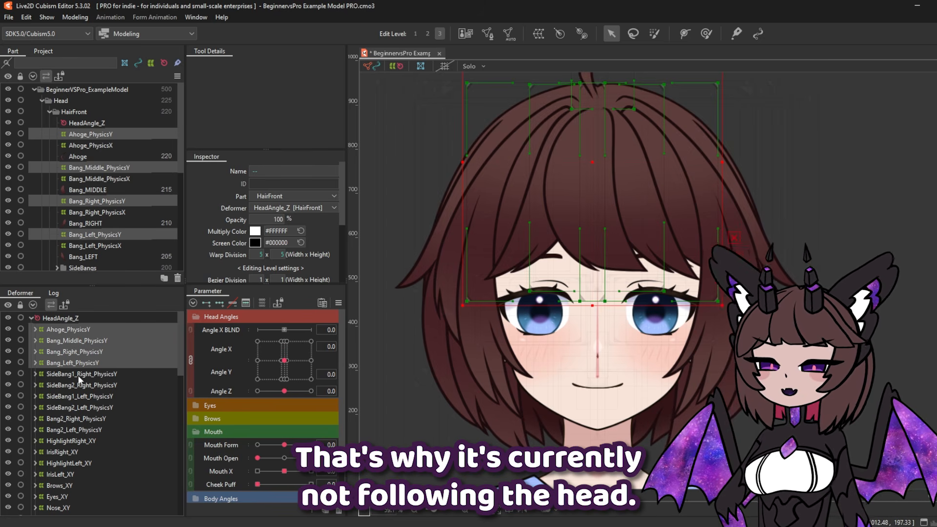
left_click(74, 418, "ctrl")
left_click(75, 429, "ctrl")
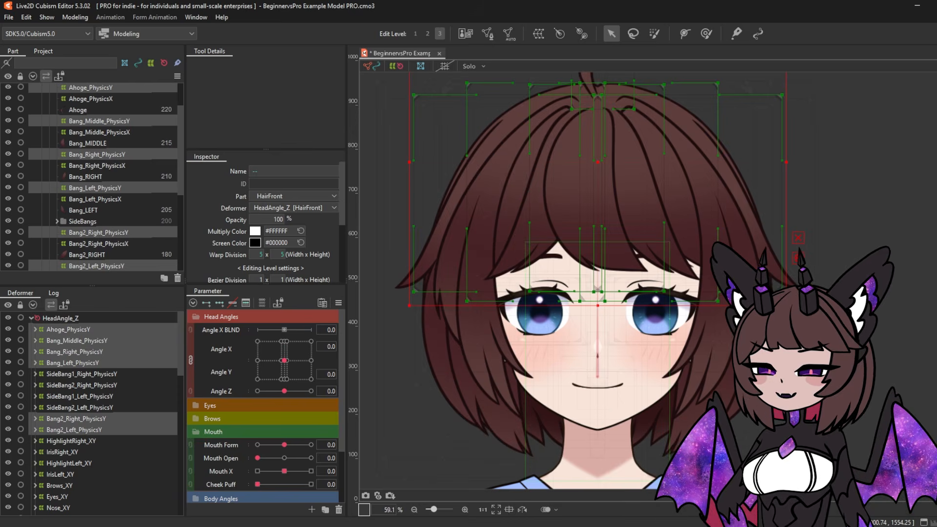
left_click(537, 33)
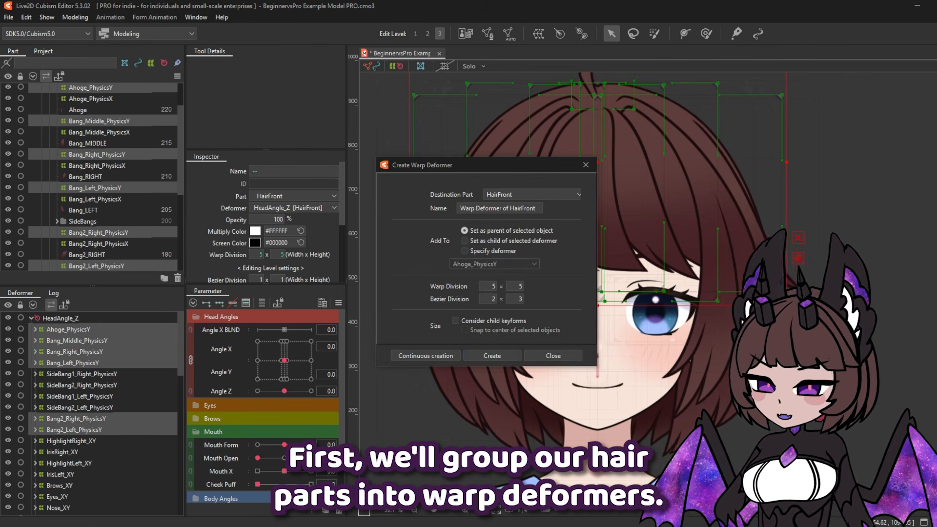
triple_click(541, 209)
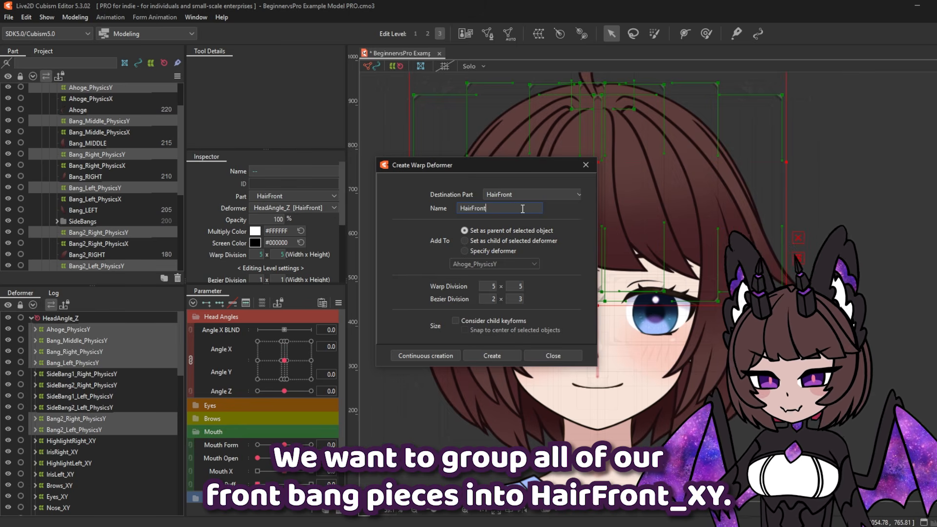
left_click(493, 356)
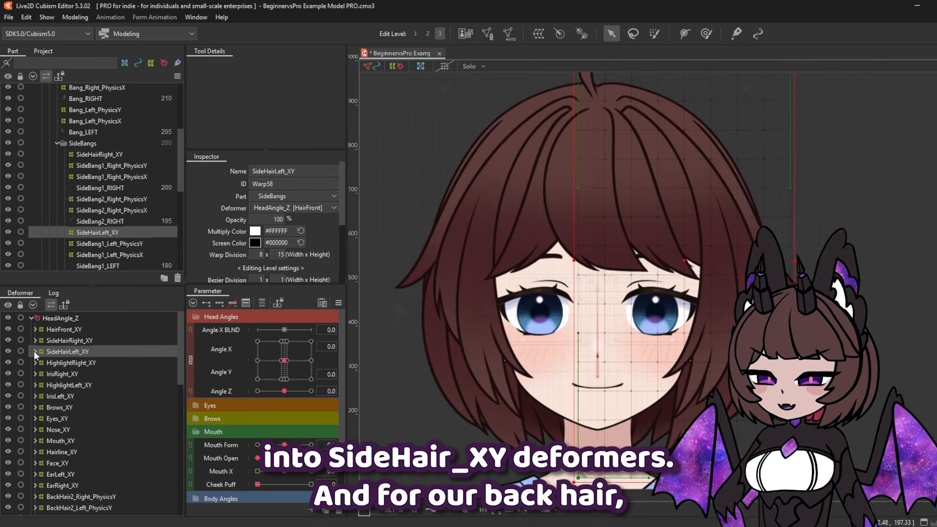
- Create a warp deformer named BackHair1_Left_XY in the BackHair part as the parent of BackHair1_Left_PhysicsY
scroll(34, 350, "down", 3)
scroll(69, 444, "up", 3)
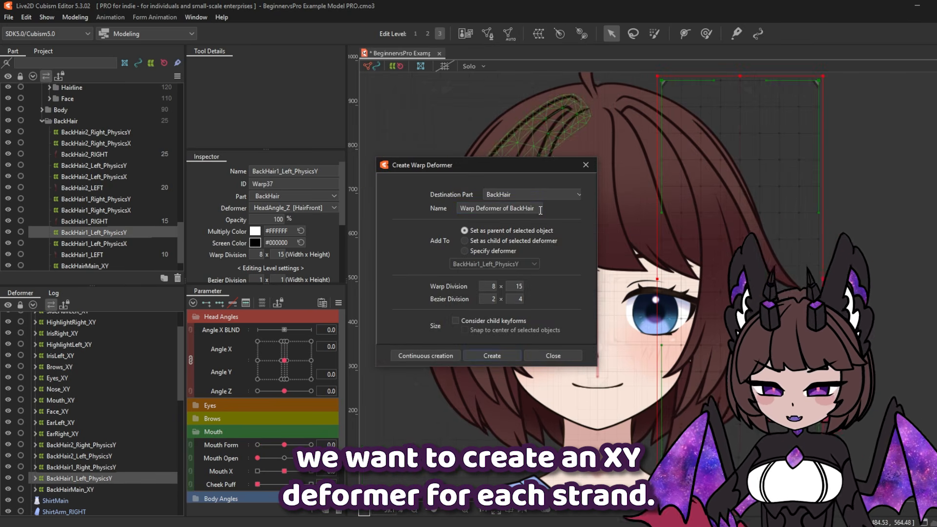
type("BackHair1_Ledf")
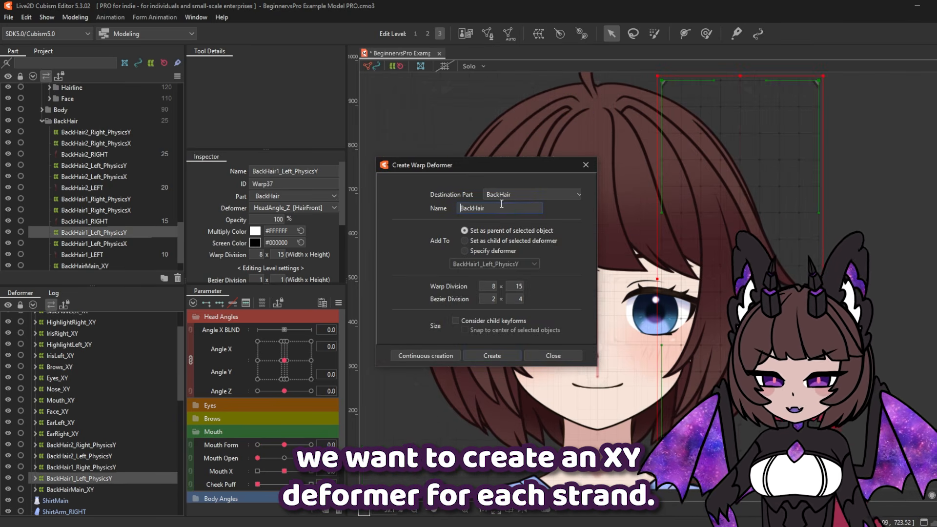
key("BackSpace")
key("BackSpace")
type("ft_XY")
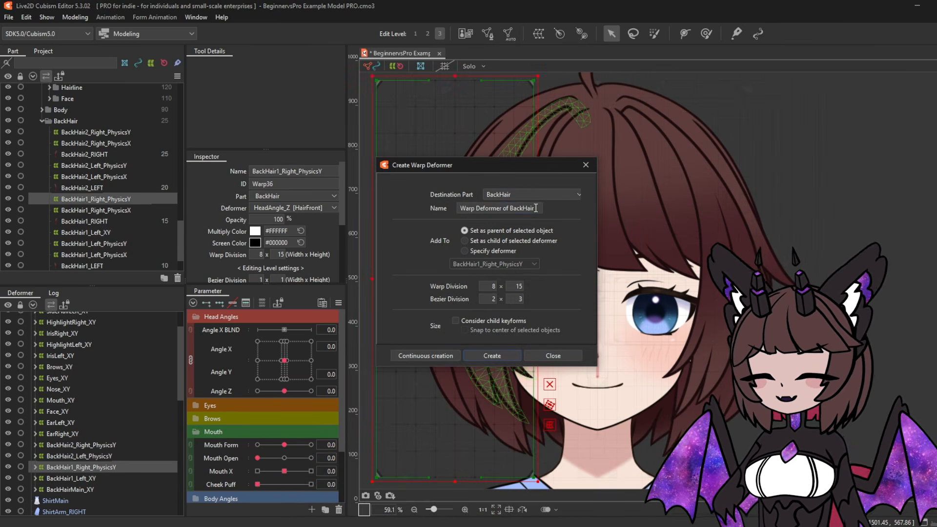
- Create parent warp deformers BackHair1_Right_XY, BackHair2_Left_XY and BackHair2_Right_XY for the remaining back hair strands' PhysicsY deformers
type("R")
left_click(497, 354)
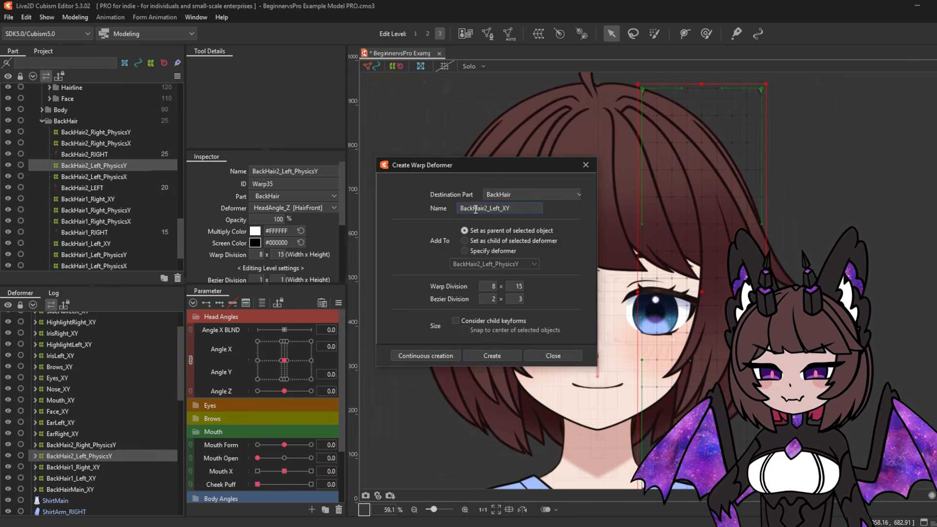
key("Return")
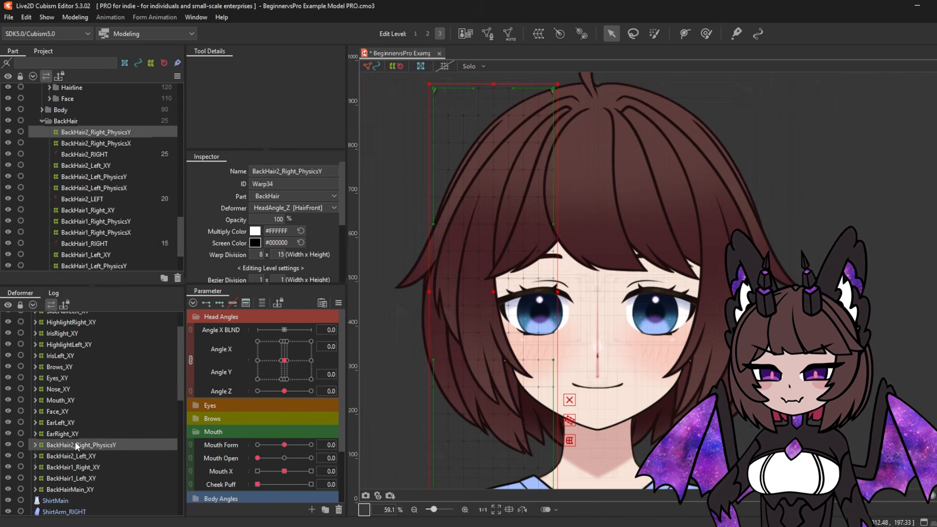
left_click(484, 356)
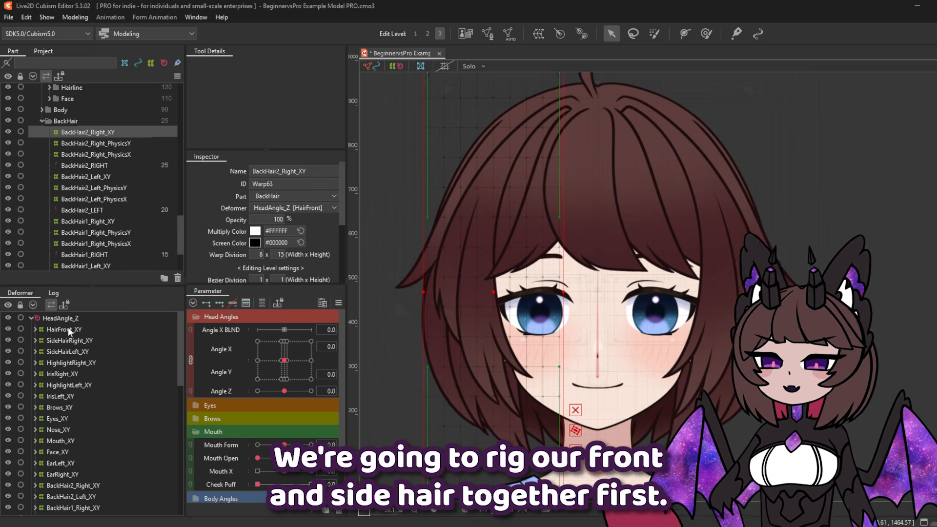
- Add three keyforms on Angle X and Angle Y to HairFront_XY, SideHairRight_XY and SideHairLeft_XY
left_click(68, 327)
left_click(69, 340, "ctrl")
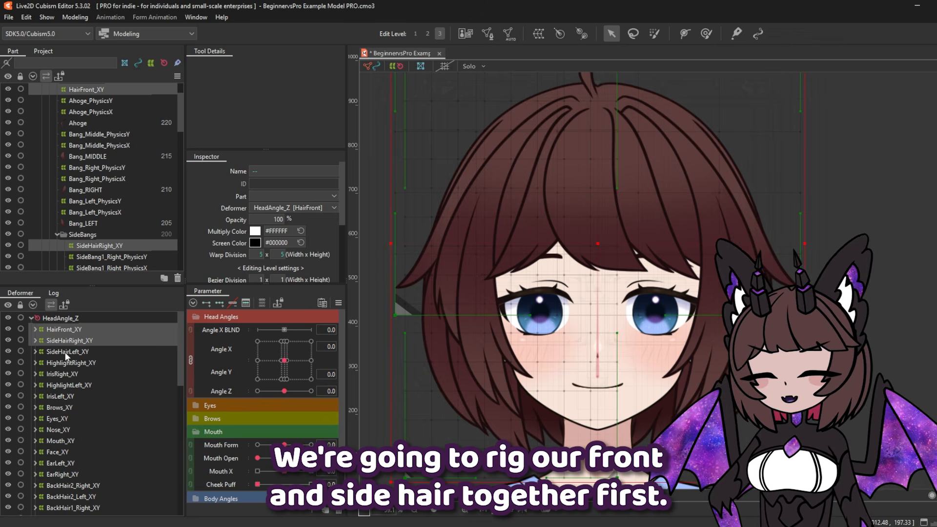
left_click(66, 352, "ctrl")
left_click(229, 351)
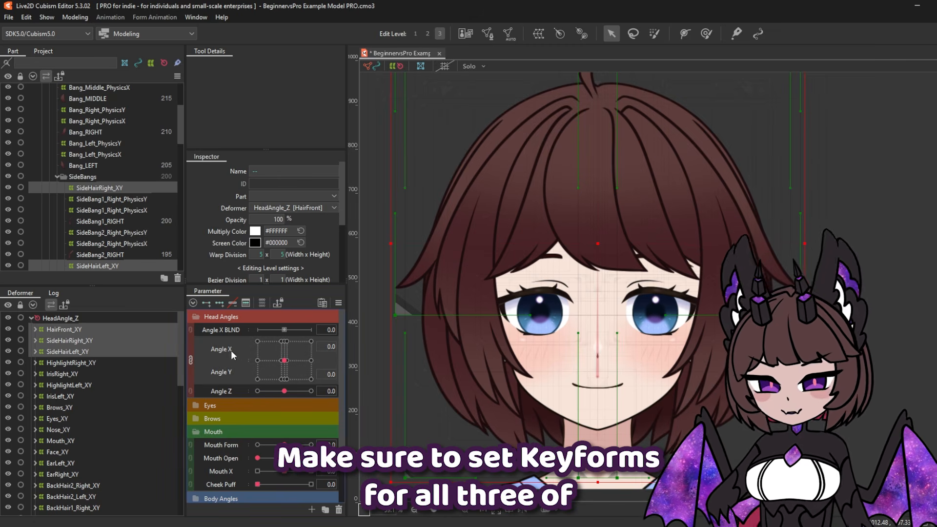
left_click(219, 303)
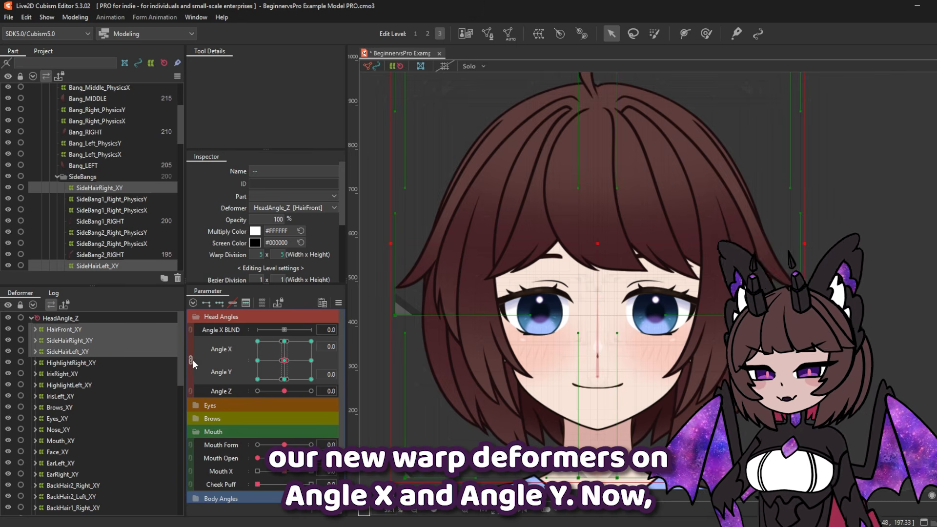
- Unlink Angle X and Angle Y, and at Angle X -30 move the three front and side hair deformers toward the turn
left_click(190, 359)
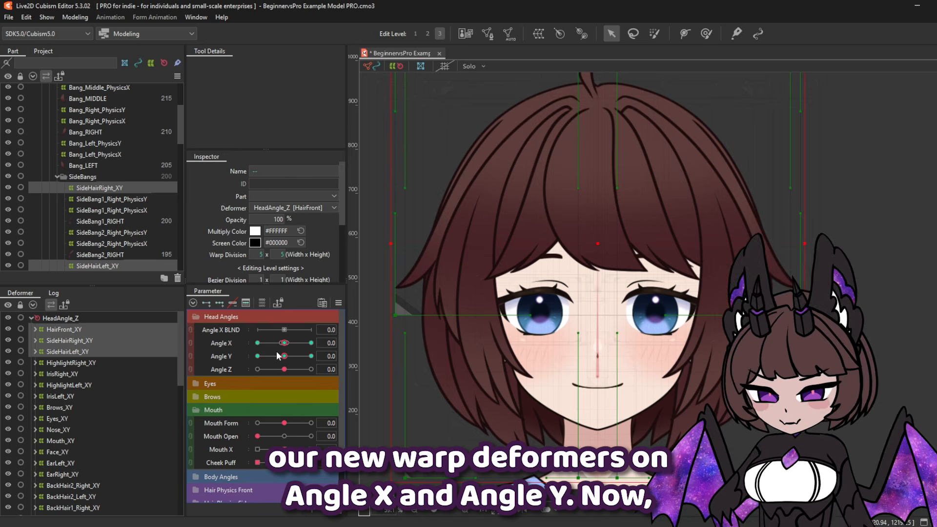
left_click_drag(284, 342, 243, 344)
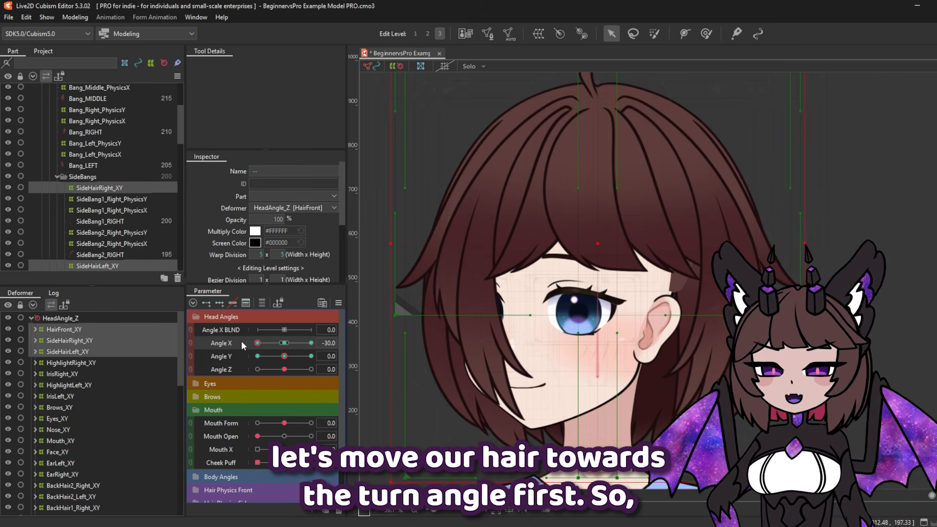
left_click_drag(598, 243, 557, 244)
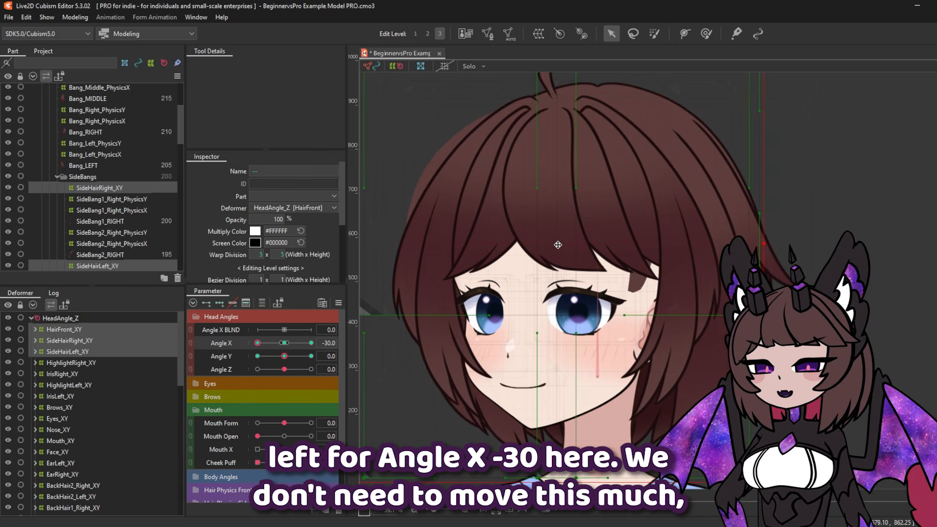
- At Angle X -30, shift HairFront_XY's centre and lower middle bezier points toward the turn so the bangs fit the head
left_click(60, 329)
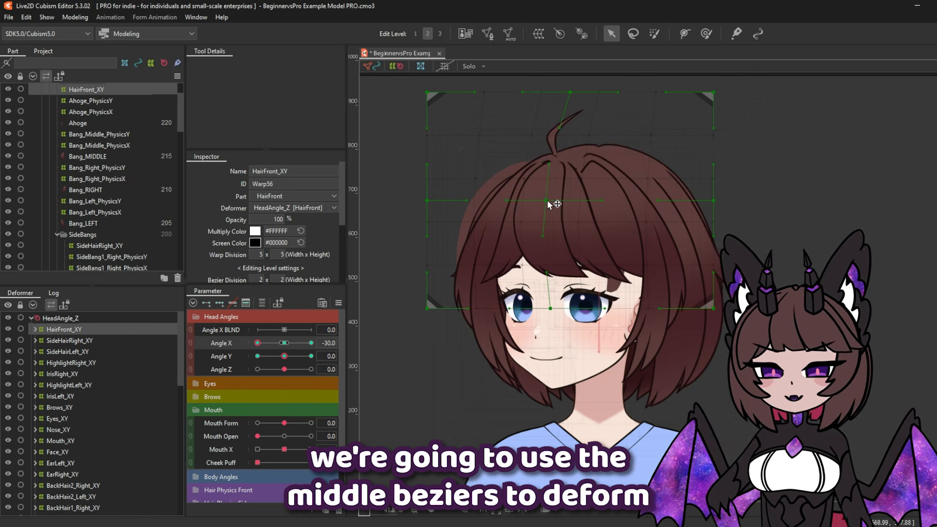
left_click_drag(551, 309, 542, 308)
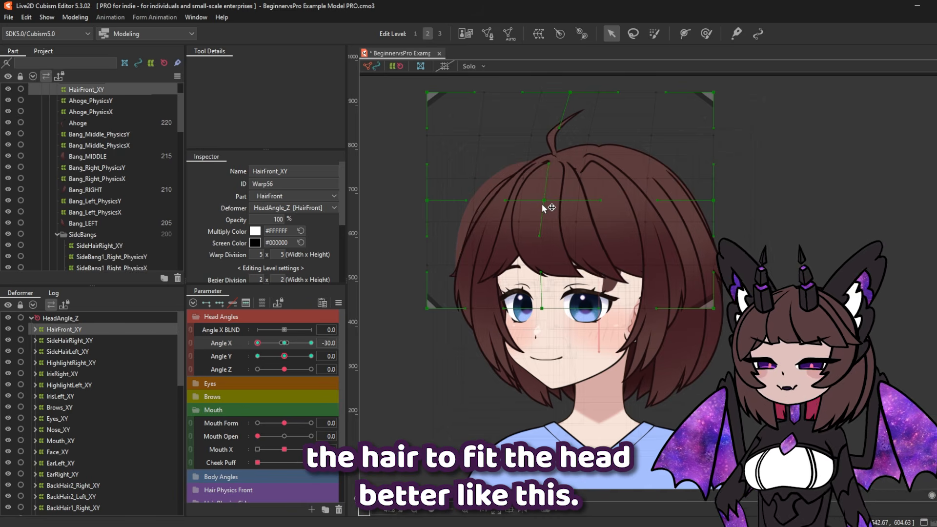
left_click_drag(546, 201, 544, 201)
- Set HairFront_XY's bezier type to Retain Control structure
scroll(303, 245, "down", 3)
left_click(276, 252)
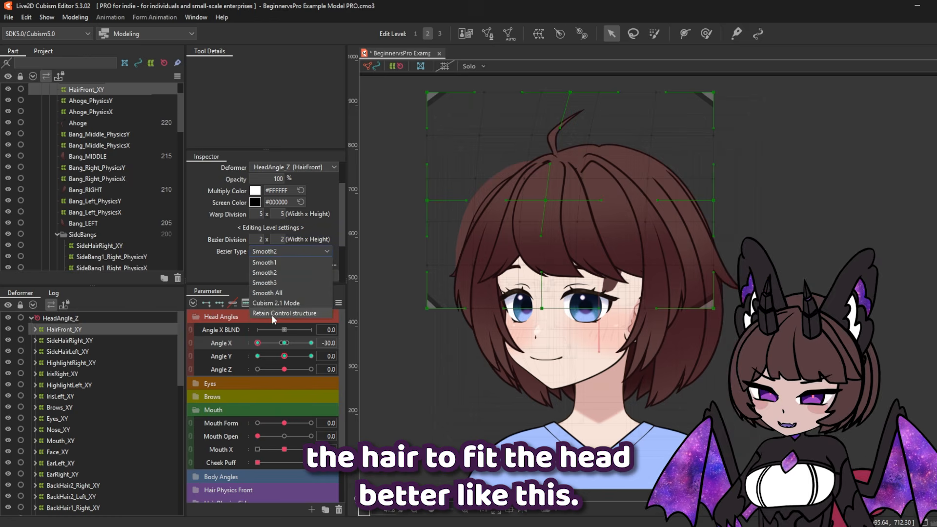
left_click(271, 315)
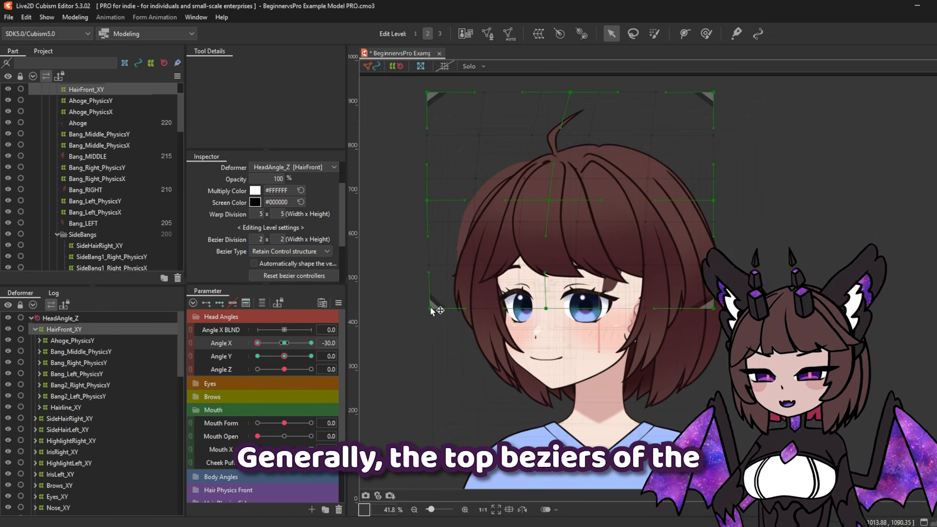
- At Angle X -30, pull HairFront_XY's outer bezier points on the turn side slightly inward toward the head
left_click_drag(430, 308, 431, 307)
left_click_drag(427, 200, 433, 200)
left_click_drag(426, 92, 433, 92)
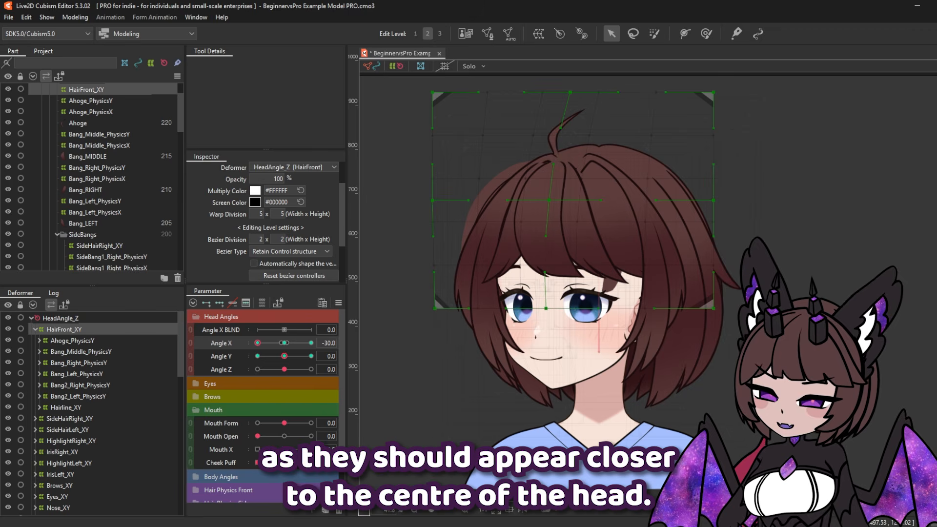
left_click_drag(548, 201, 549, 200)
left_click(35, 329)
- At Angle X -30, shift SideHairLeft_XY's centre and lower middle bezier points toward the turn to follow the head and front hair
left_click(68, 351)
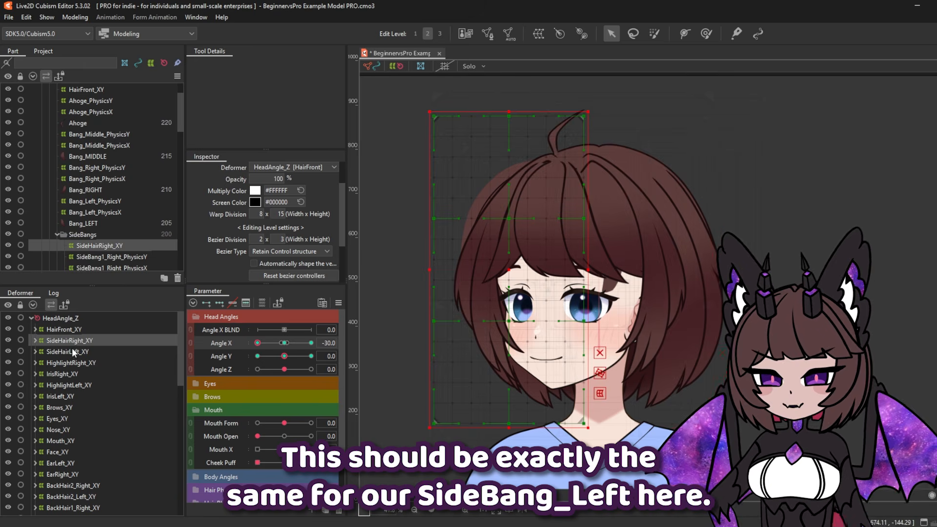
left_click_drag(630, 269, 620, 269)
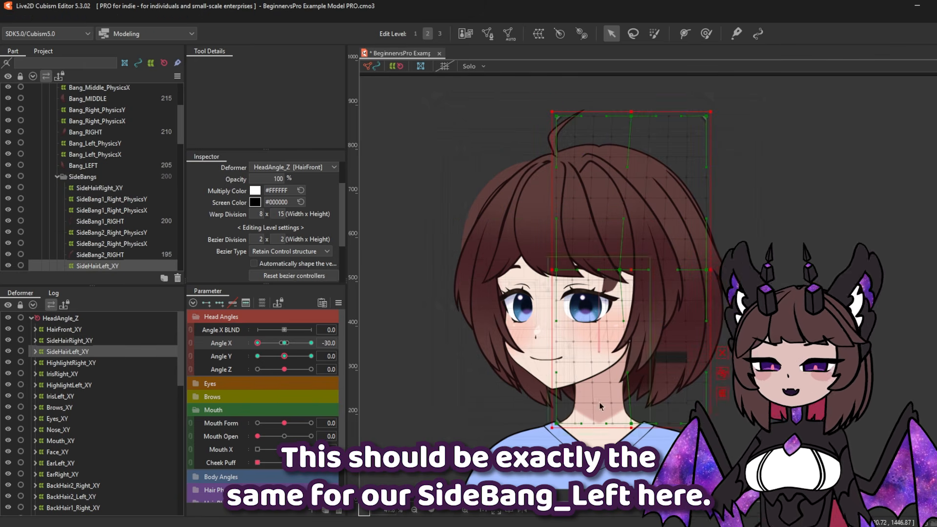
left_click_drag(631, 424, 609, 423)
left_click_drag(619, 270, 617, 270)
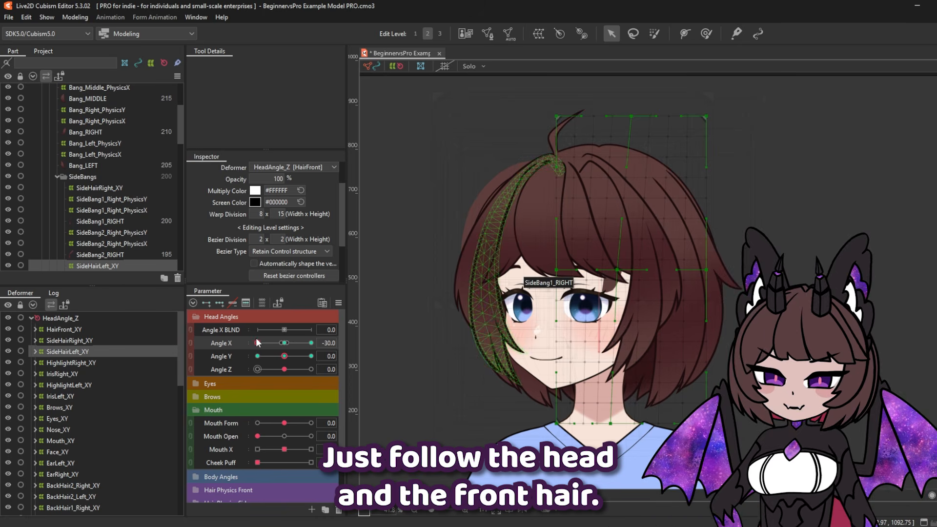
left_click_drag(257, 343, 249, 346)
left_click_drag(617, 269, 612, 271)
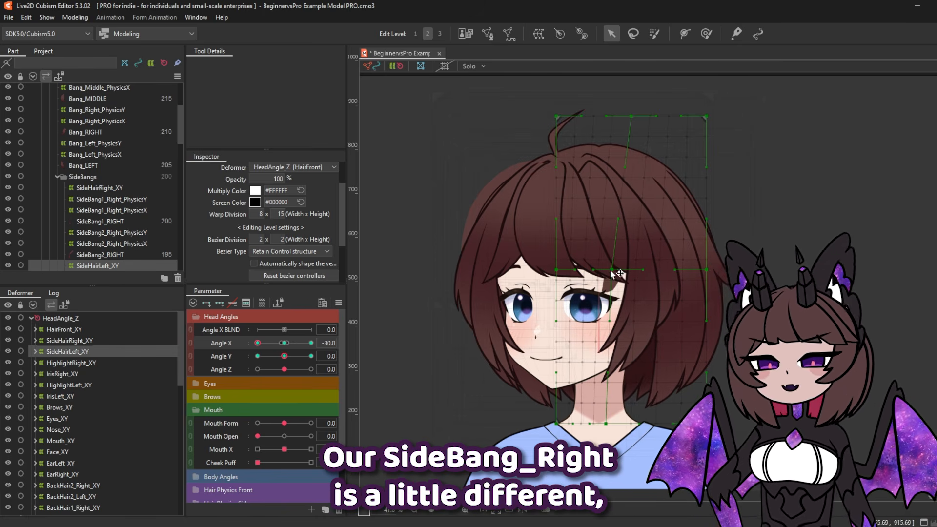
- At Angle X -30, narrow SideHairRight_XY by shifting its middle bezier points toward the turn and its outer edge points inward
left_click(84, 343)
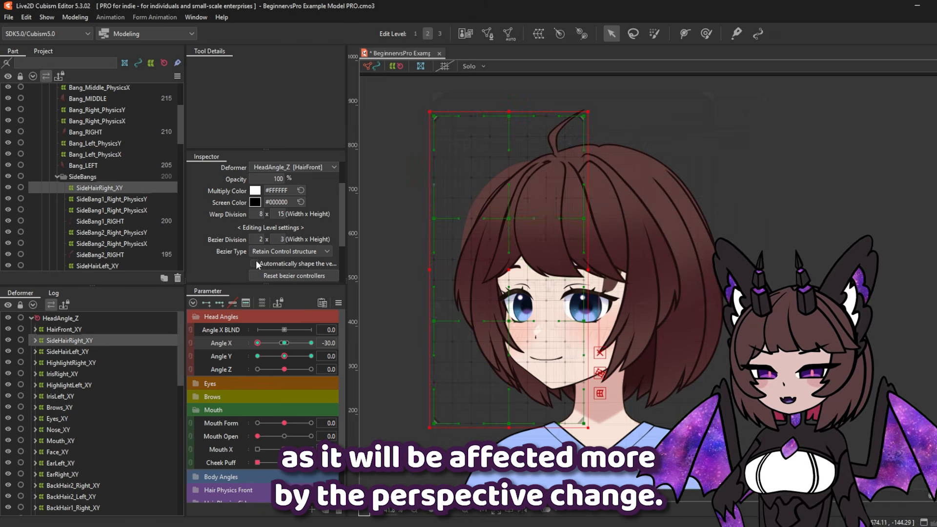
left_click_drag(509, 269, 500, 270)
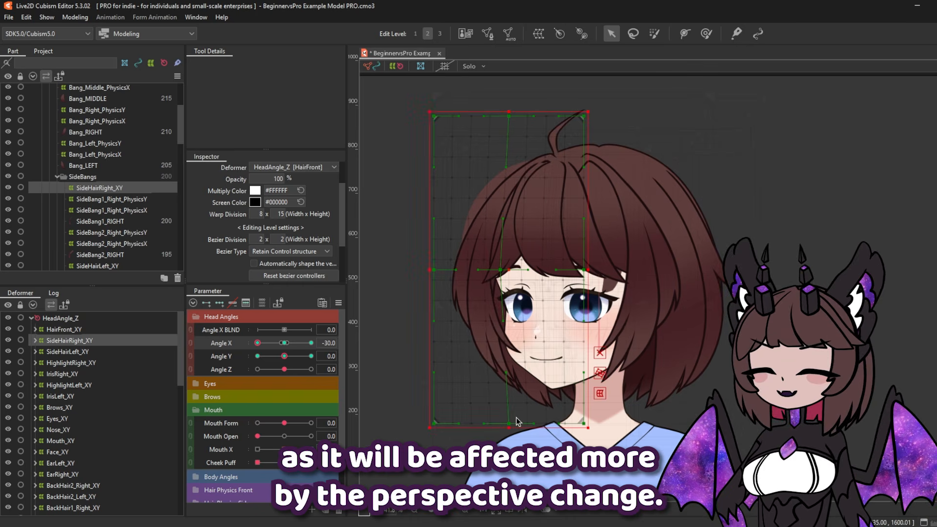
left_click_drag(502, 422, 498, 423)
left_click_drag(434, 270, 443, 269)
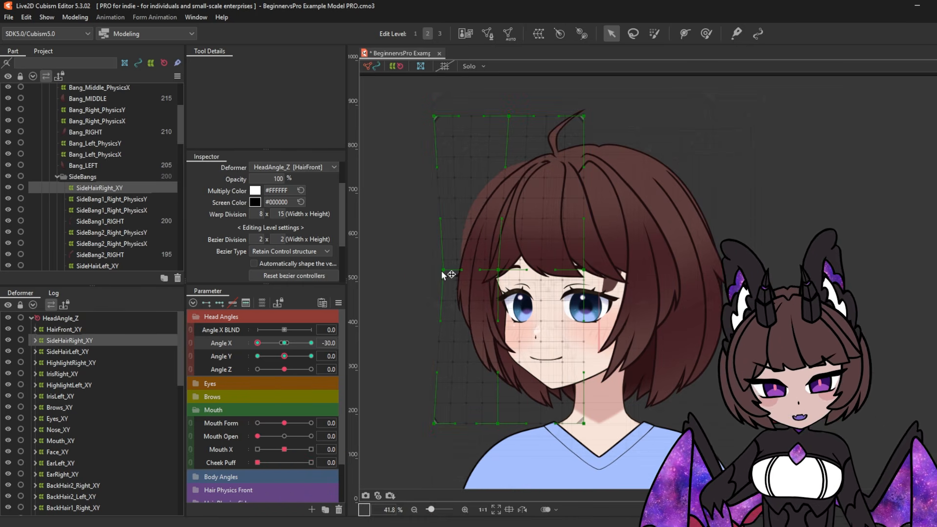
left_click_drag(434, 423, 446, 424)
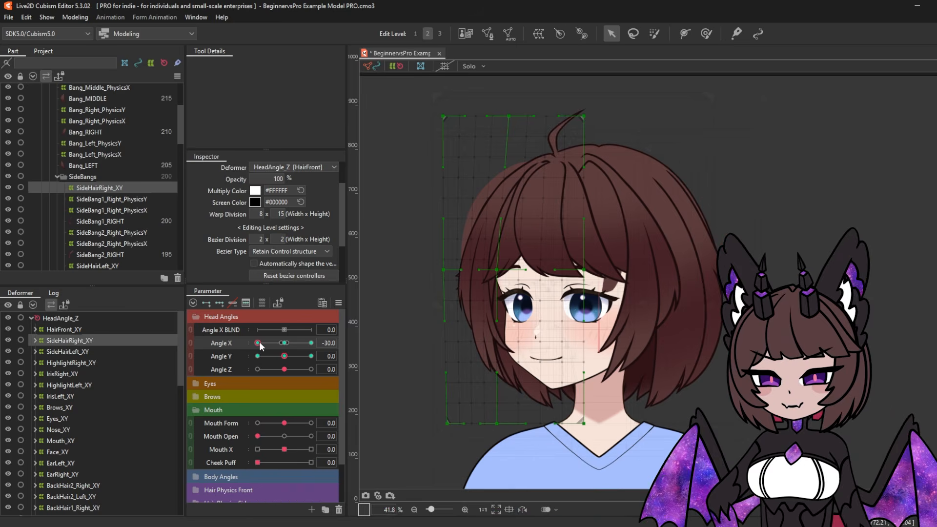
- At Angle X -30, move HairFront_XY's upper middle bezier point away from the turn
mouse_move(259, 341)
left_mouse_down()
mouse_move(284, 346)
mouse_move(255, 344)
left_mouse_up()
left_click(79, 332)
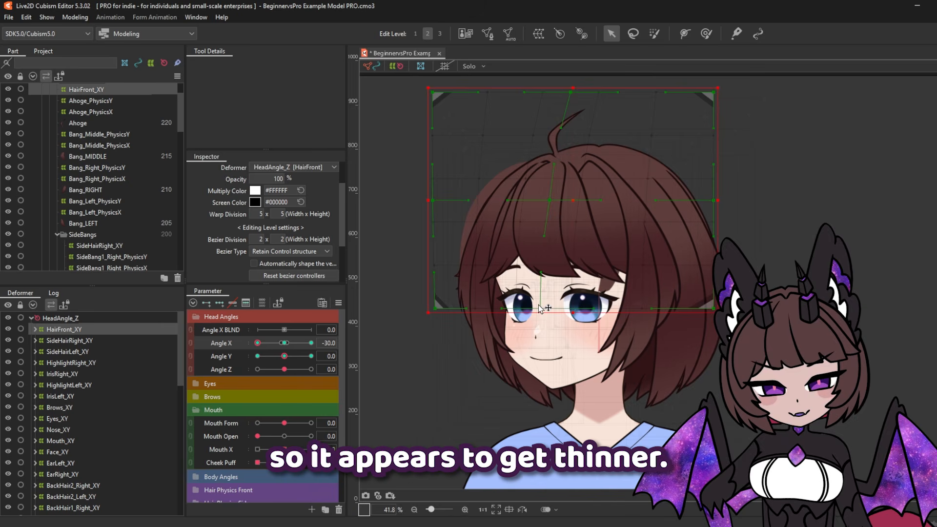
left_click_drag(570, 92, 590, 92)
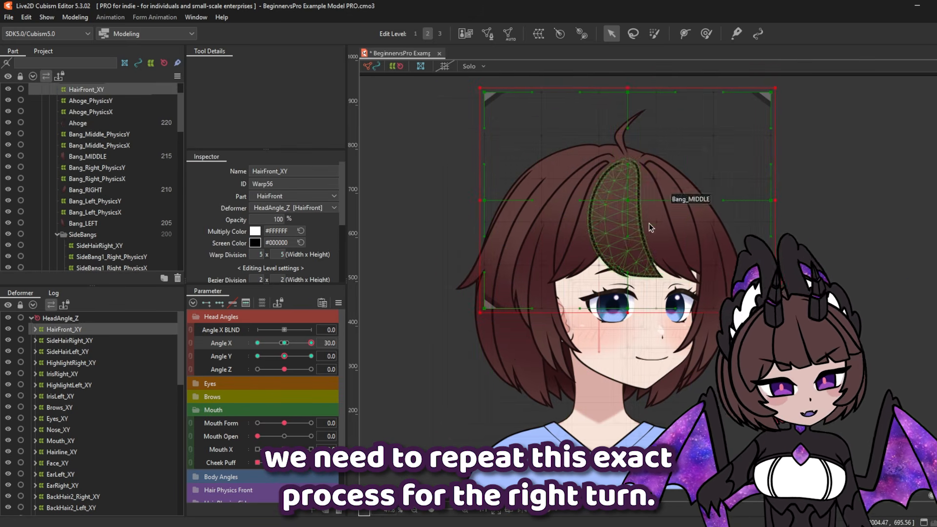
- At Angle X 30, shift HairFront_XY's centre and lower middle bezier points toward the turn and its upper middle point away from it
left_click_drag(627, 201, 650, 201)
left_click_drag(627, 308, 650, 308)
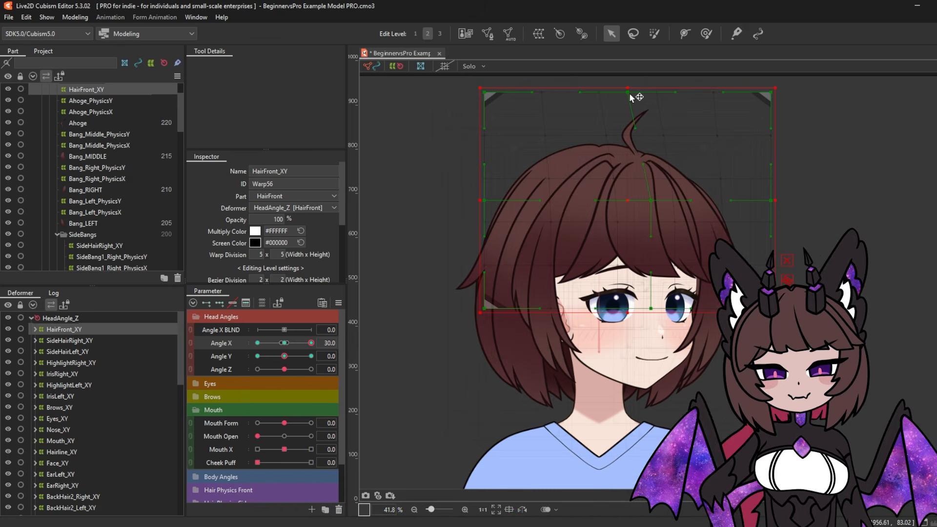
left_click_drag(629, 93, 622, 93)
- At Angle X 30, shape SideHairRight_XY and SideHairLeft_XY to follow the turn, narrowing SideHairLeft_XY, and return Angle X to 0
left_click(68, 340)
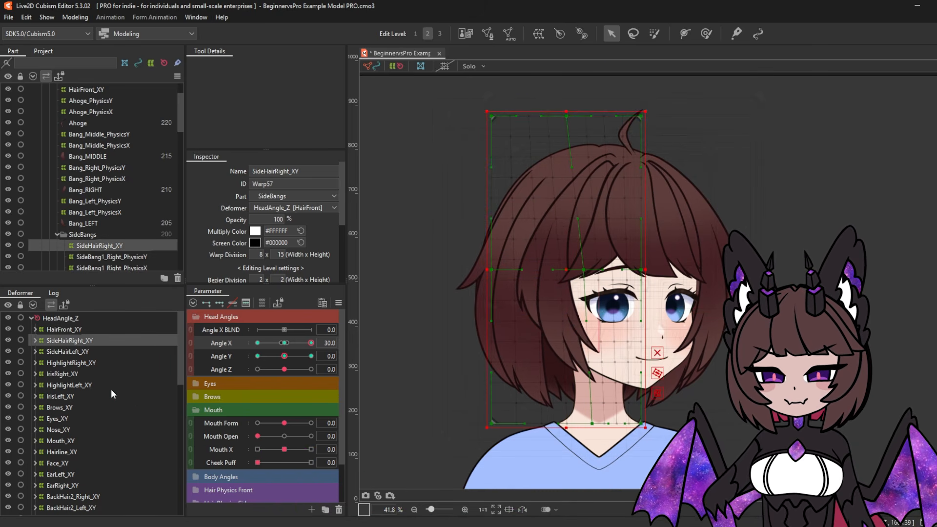
left_click(67, 352)
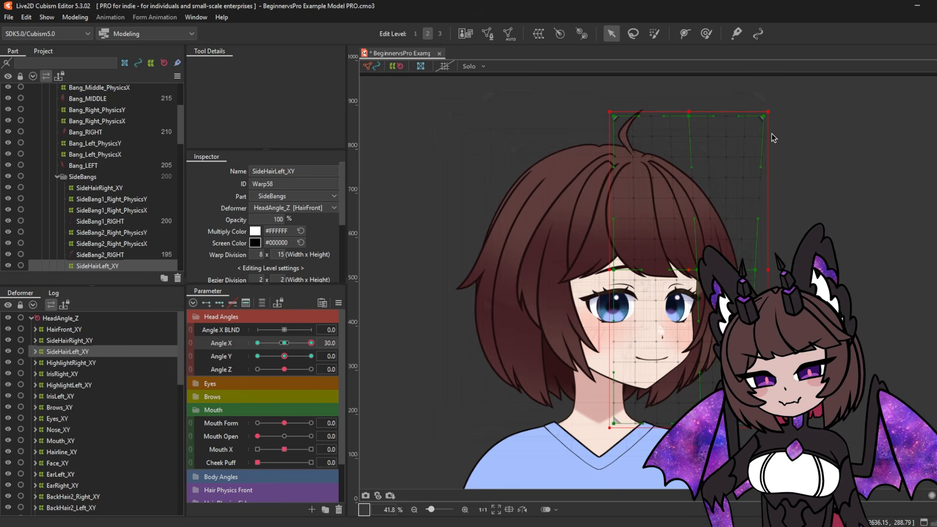
left_click_drag(311, 343, 295, 365)
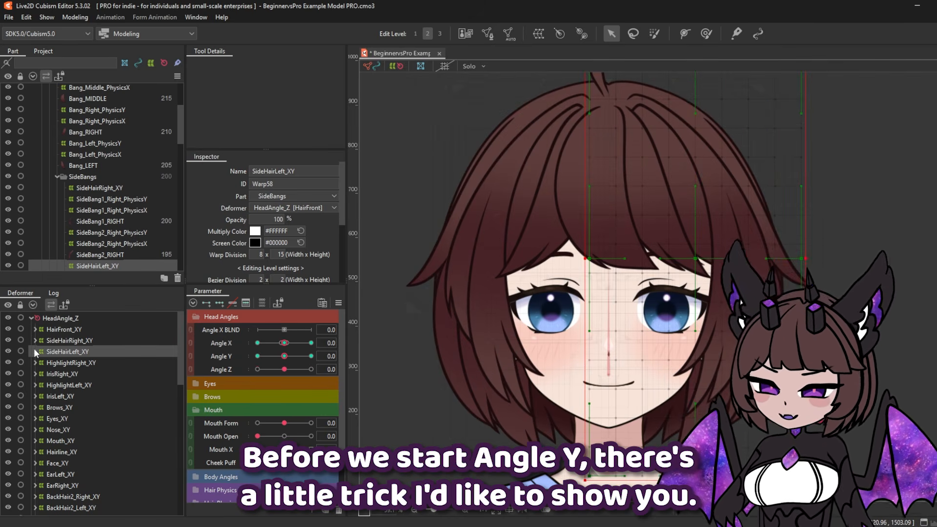
- Expand the deformer hierarchies of SideHairRight_XY and SideHairLeft_XY down to their SideBang1 and SideBang2 art meshes
left_click(35, 341)
left_click(36, 373)
left_click(38, 396)
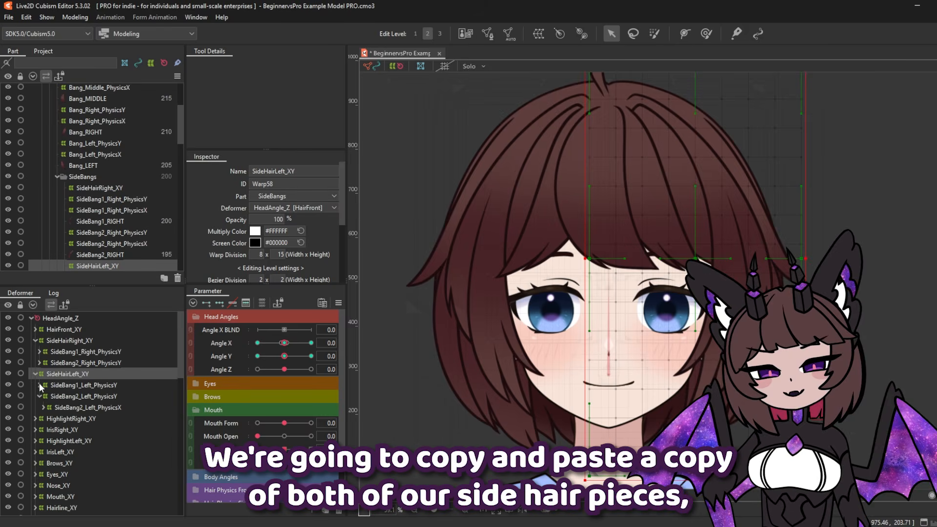
left_click(39, 384)
left_click(42, 419)
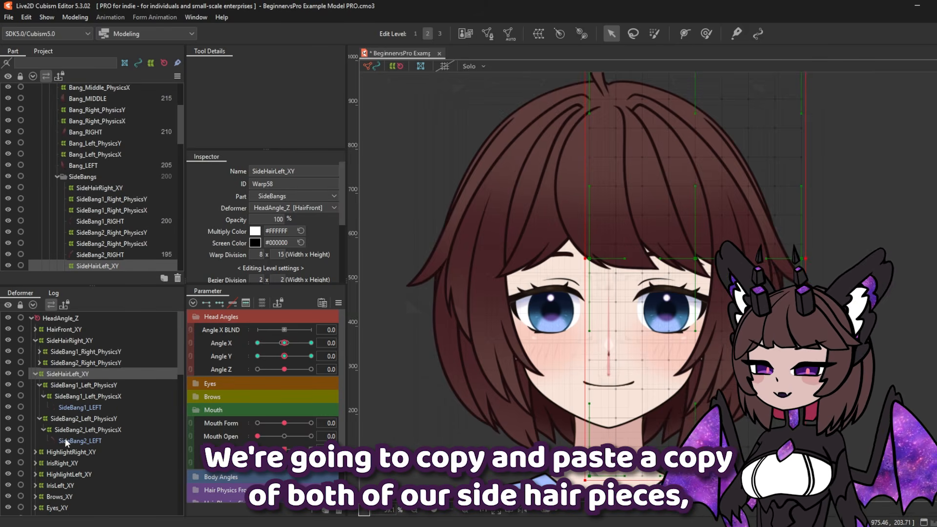
left_click(48, 438)
left_click(39, 351)
left_click(39, 374)
left_click(44, 362)
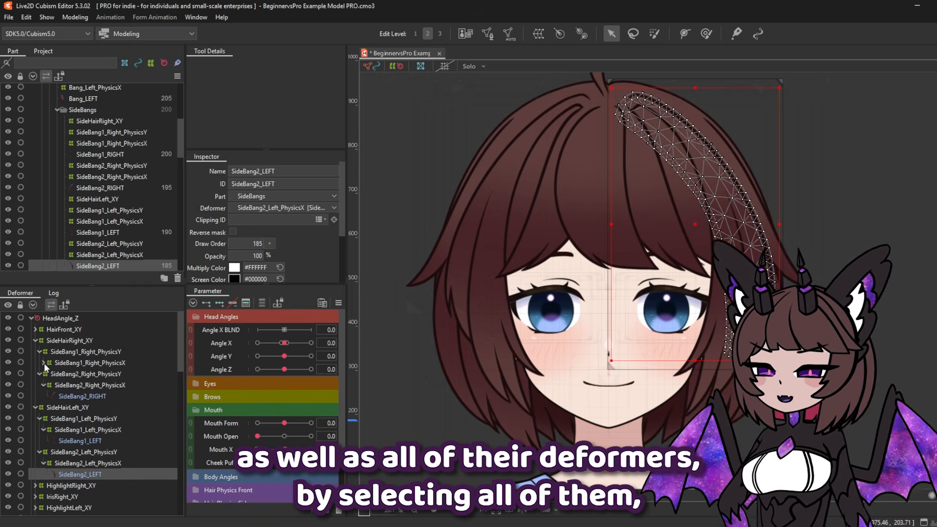
left_click(43, 396)
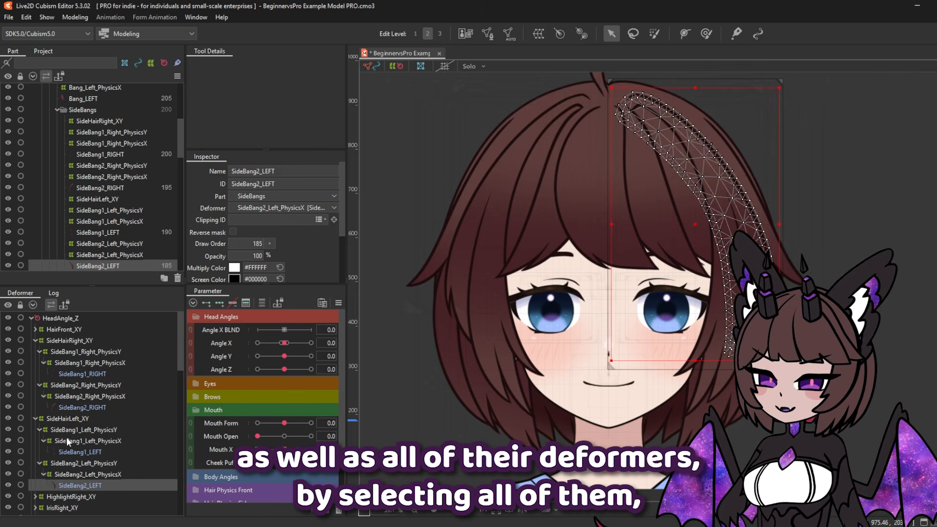
- Duplicate SideHairRight_XY and SideHairLeft_XY together with all their child deformers and SideBang art meshes by copy and paste
left_click(57, 338, "shift")
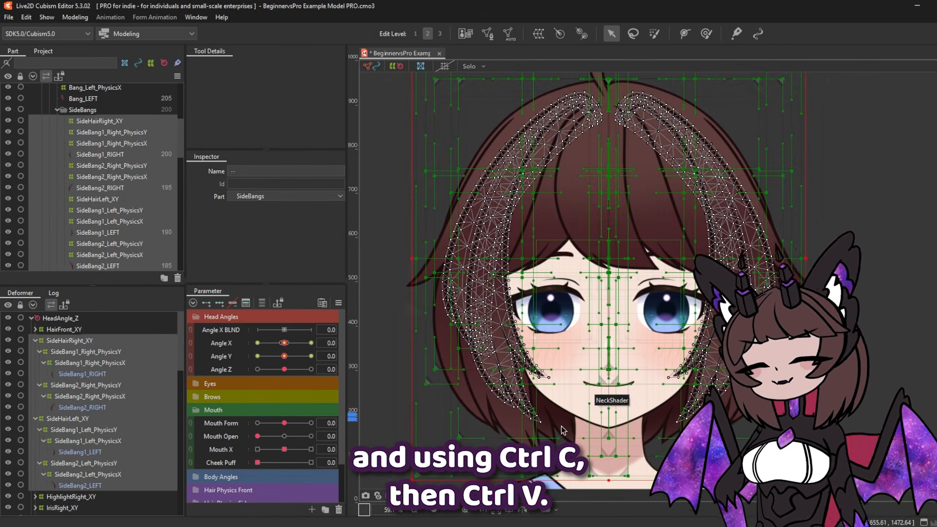
key("ctrl+c")
key("ctrl+v")
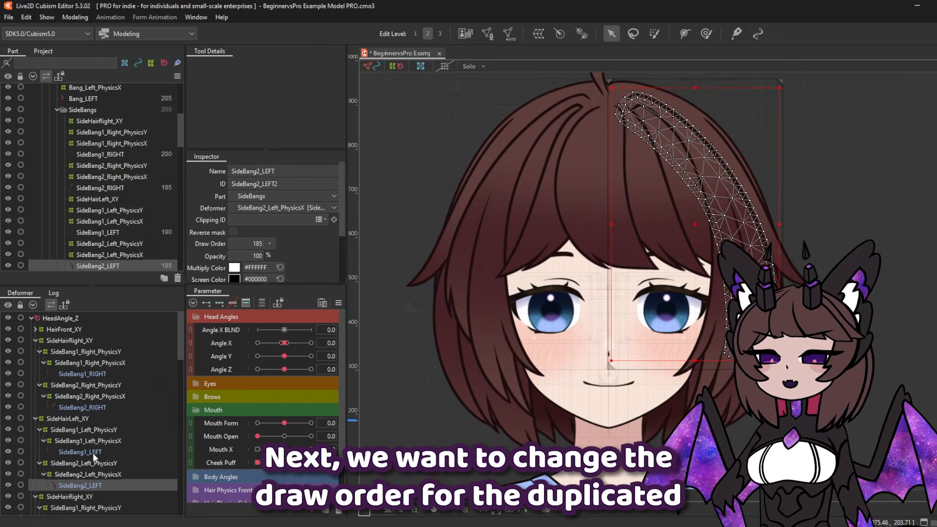
- Set the draw order of the four duplicated SideBang art meshes to 98, overwriting their differing values collectively
left_click(92, 452, "ctrl")
left_click(89, 407, "ctrl")
left_click(97, 373, "ctrl")
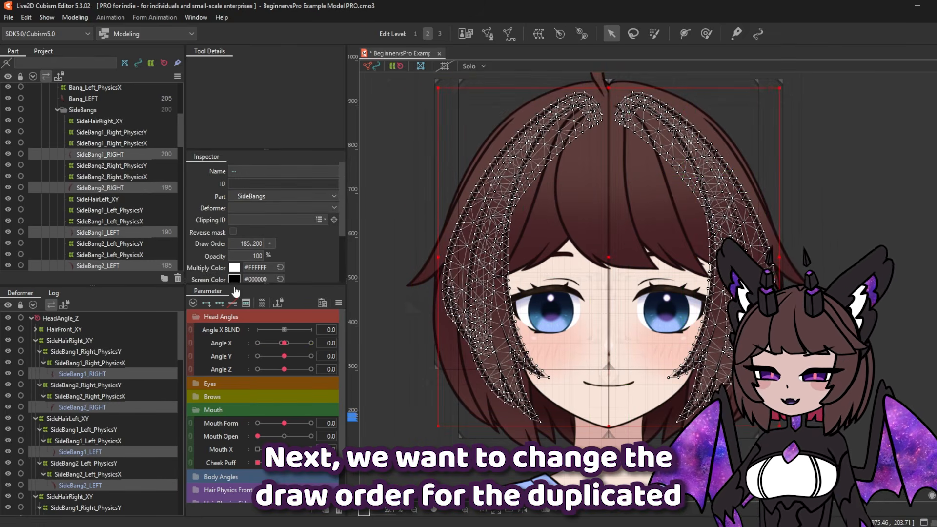
left_click(242, 243)
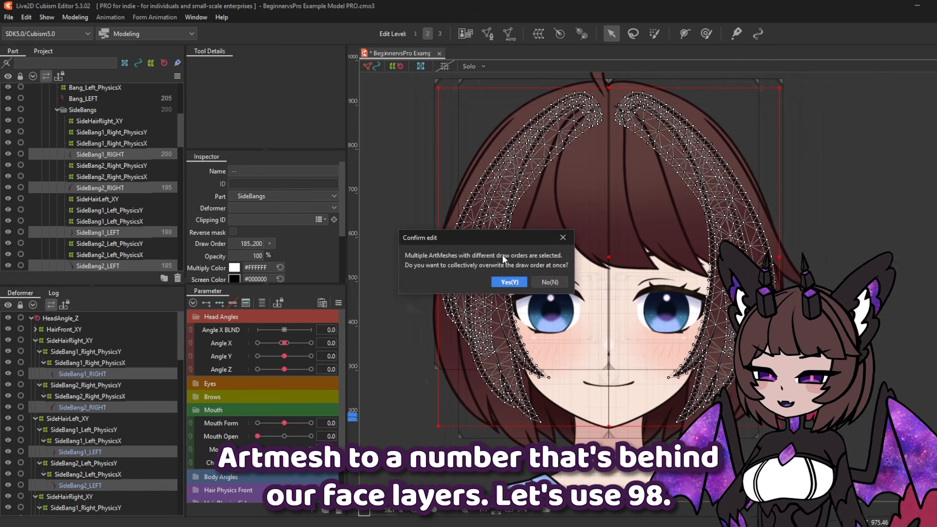
left_click(509, 282)
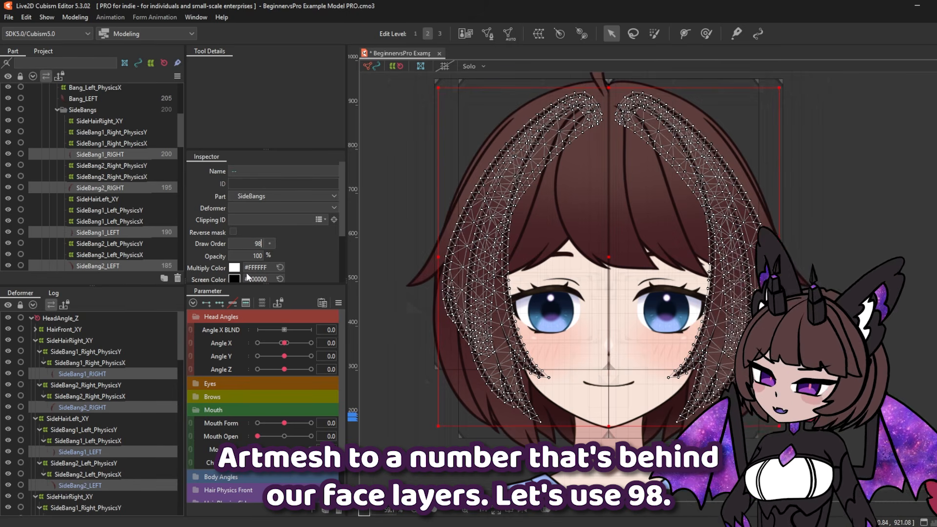
key("Return")
scroll(203, 248, "down", 1)
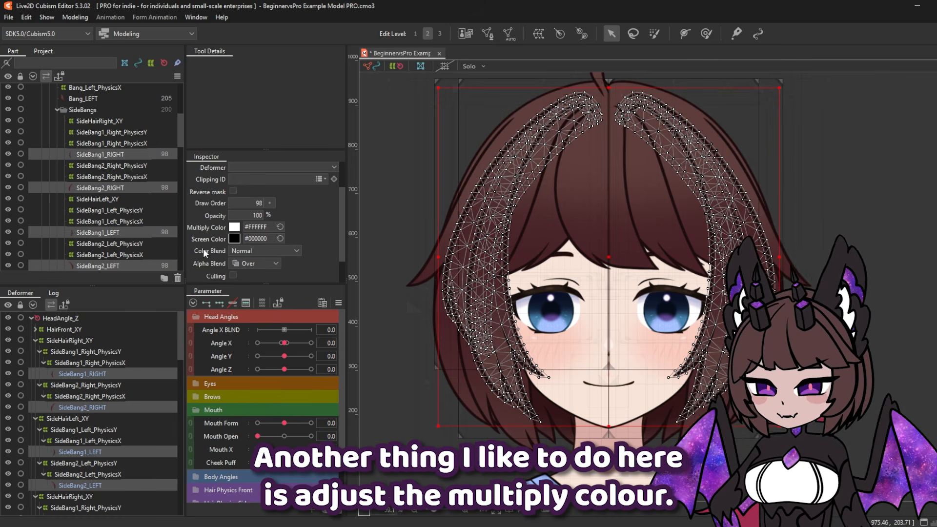
- Set the multiply colour of the four duplicated SideBang art meshes to #989898
left_click(235, 227)
left_click_drag(233, 308, 254, 272)
left_click(316, 220)
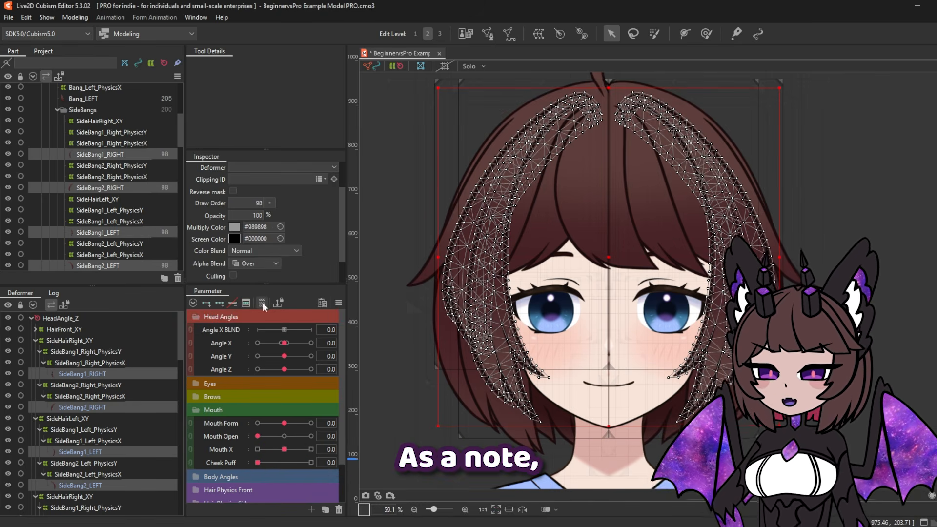
- Apply draw order 98 and the same grey multiply colour to the duplicates at both Hair Side Physics X4 extremes, -30 and 30
left_click(262, 303)
left_click_drag(284, 316, 227, 266)
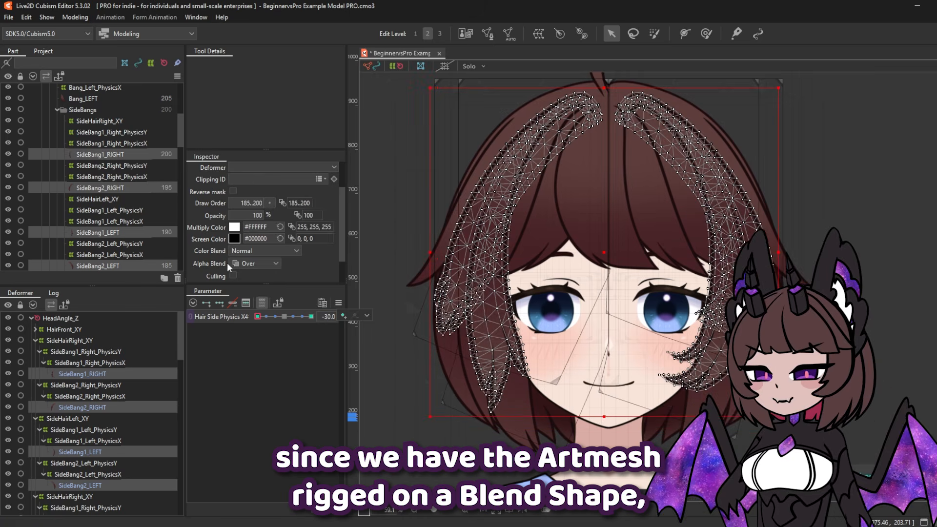
left_click(311, 316)
left_click(254, 203)
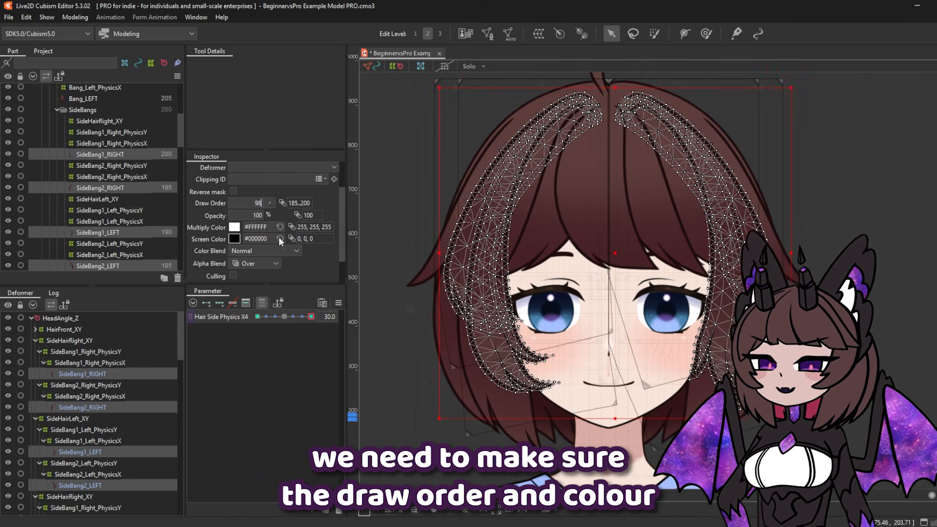
left_click(261, 227)
left_click_drag(311, 317, 257, 316)
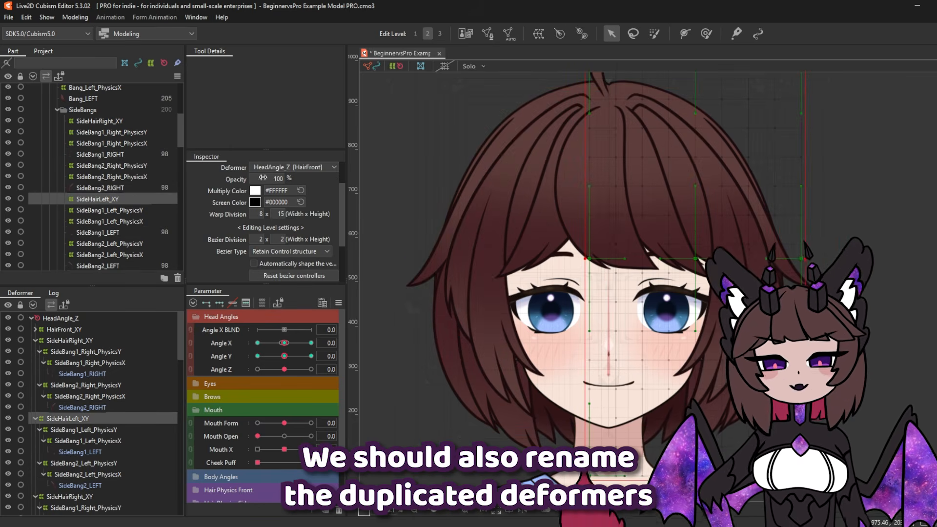
- Rename the duplicated deformers SideHairBackLeft_XY and SideHairBackRight_XY, and collapse their hierarchies
scroll(284, 168, "up", 2)
type("BackLeft_XY")
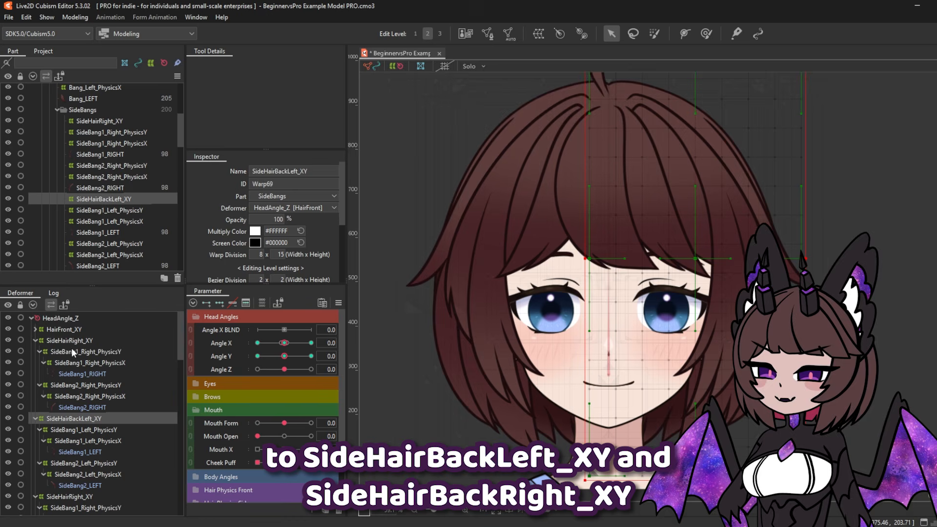
left_click(69, 340)
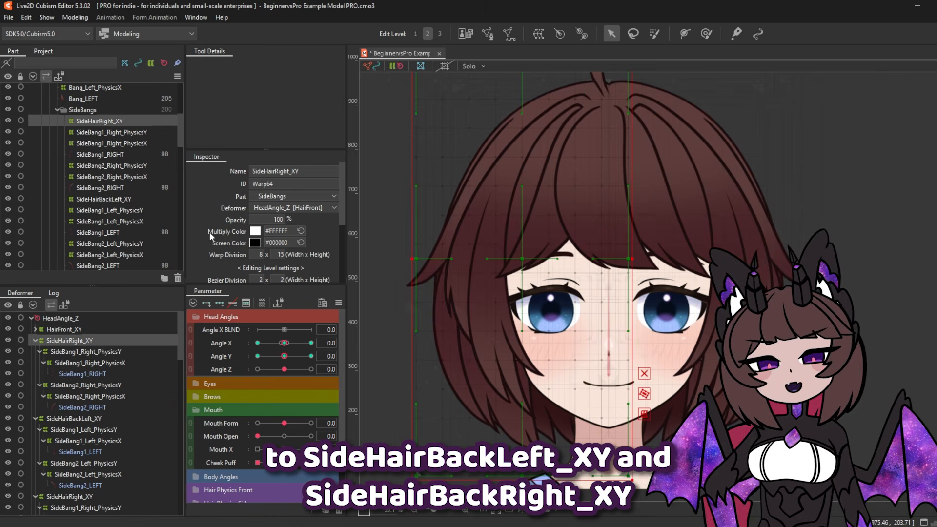
type("Back")
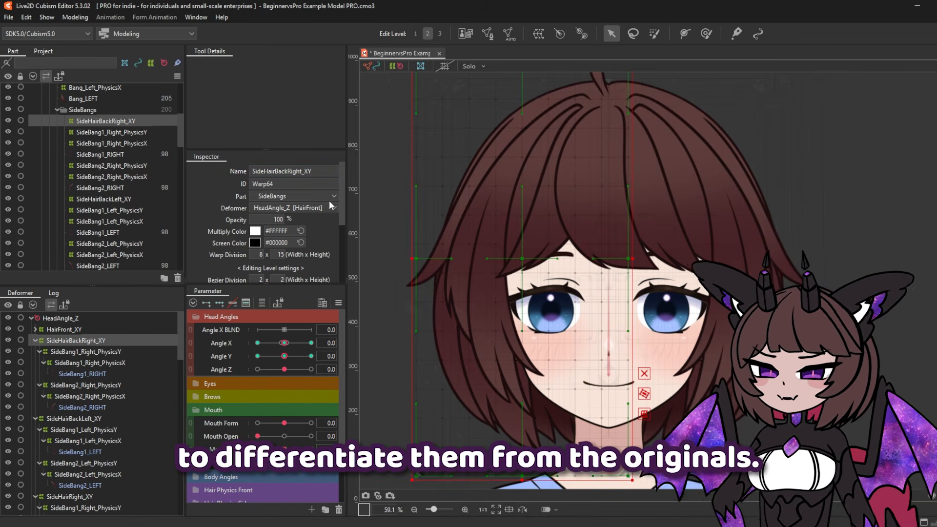
left_click(35, 340)
left_click(35, 350)
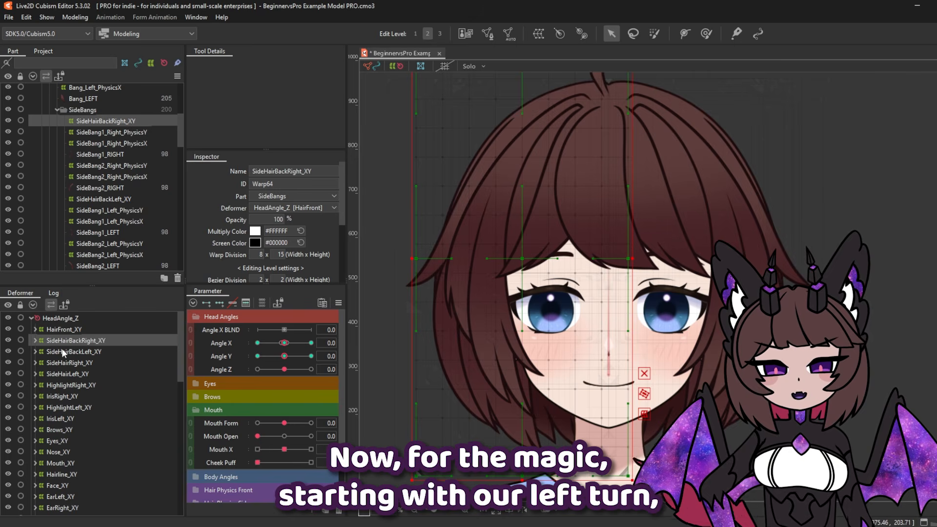
- At Angle X -30, bend SideHairBackRight_XY's middle bezier points so the duplicated hair curves behind the face
left_click(69, 350)
left_click(69, 340)
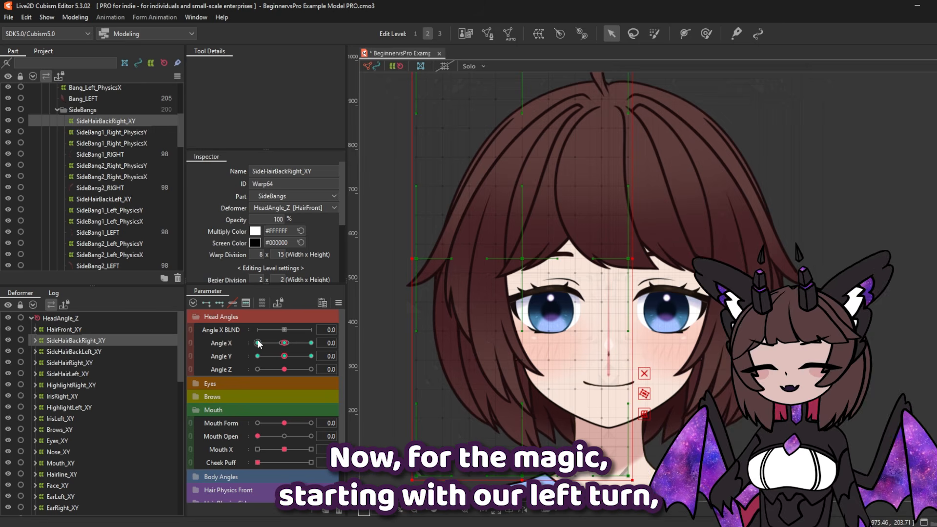
left_click_drag(281, 343, 245, 346)
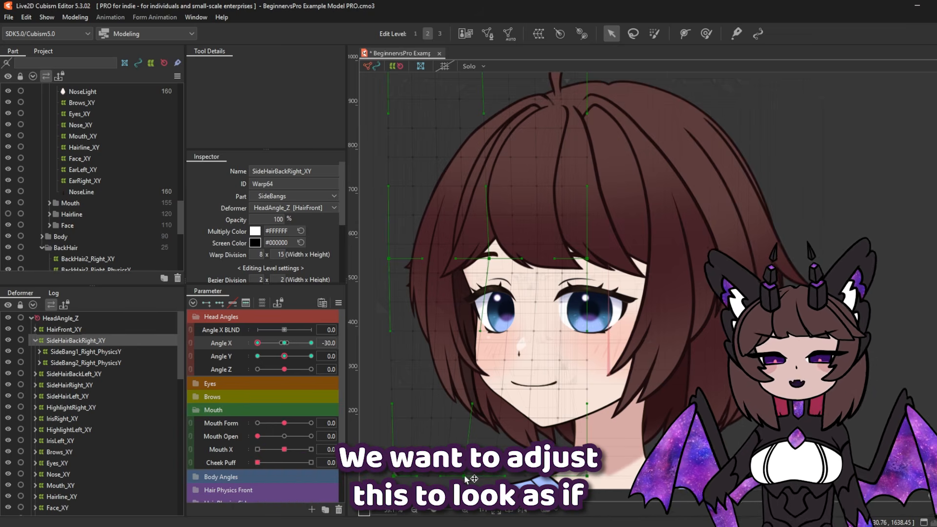
left_click_drag(458, 474, 454, 474)
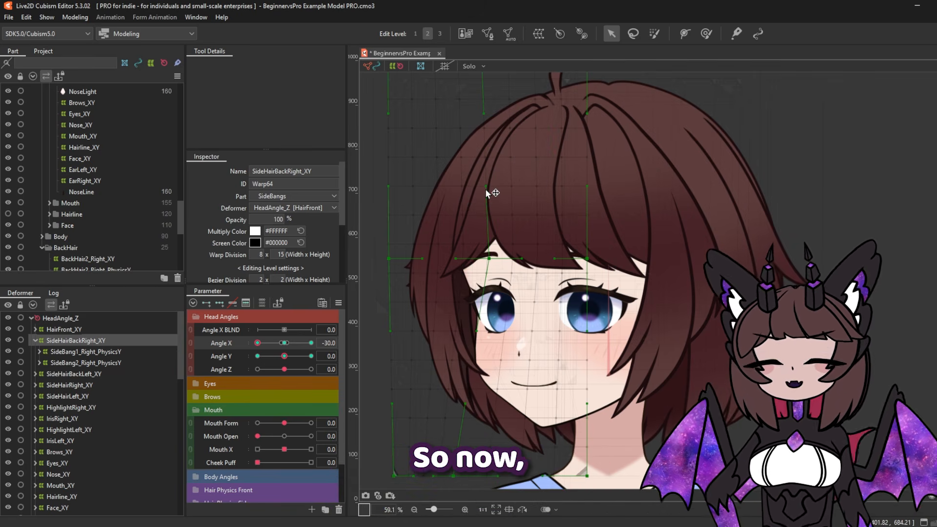
left_click_drag(485, 187, 493, 190)
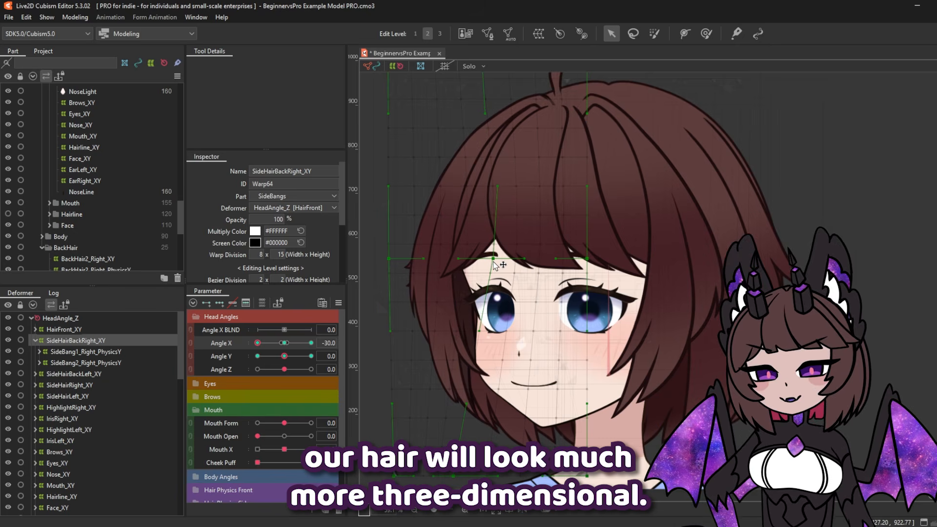
left_click_drag(498, 263, 501, 263)
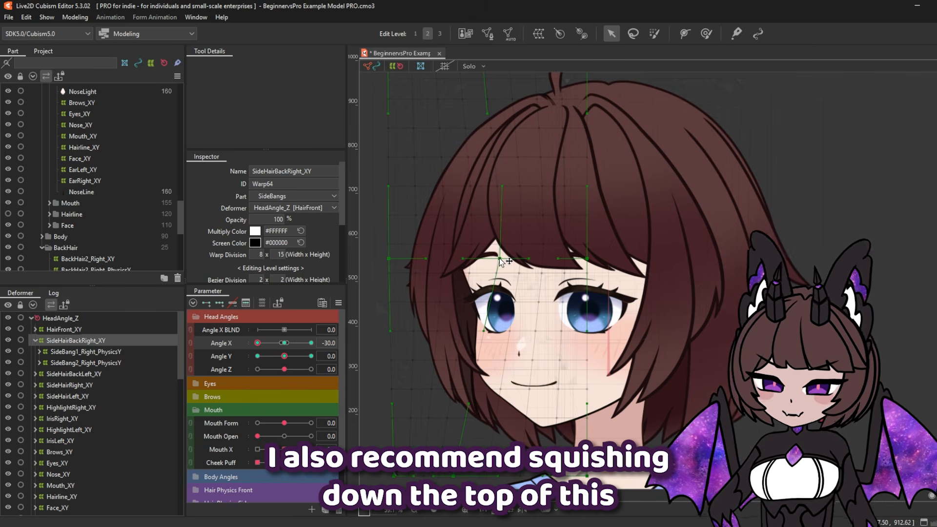
- Squash the top edge of SideHairBackRight_XY downward at Angle X -30 so it stays hidden at the crown
left_click_drag(501, 113, 498, 176)
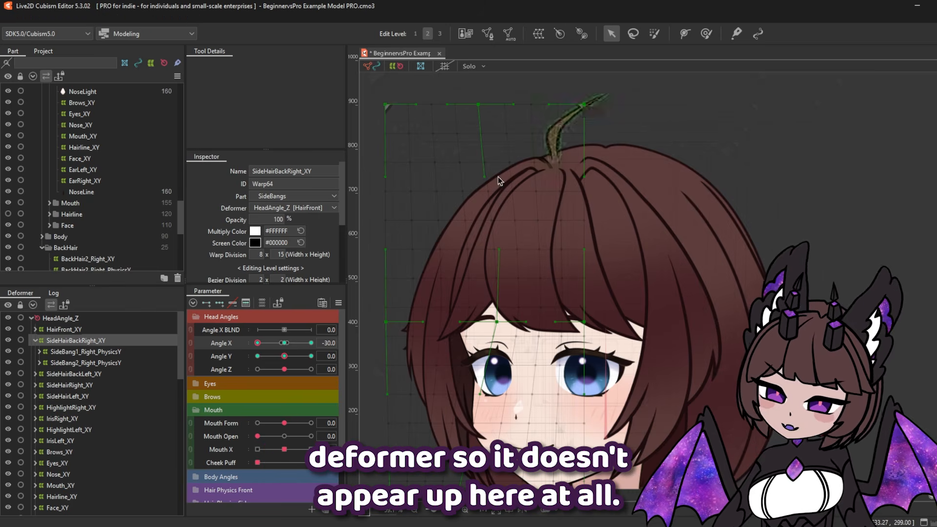
left_click_drag(476, 104, 478, 134)
left_click_drag(584, 105, 584, 145)
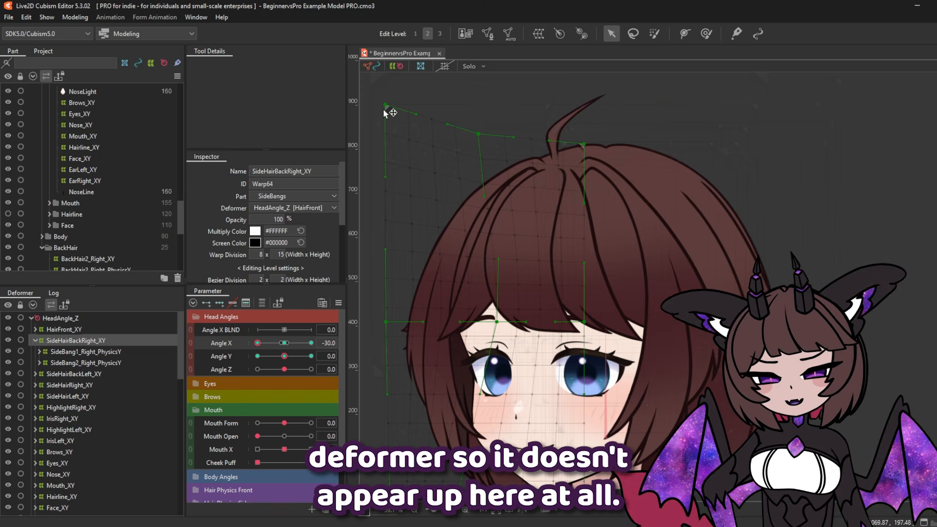
left_click_drag(385, 104, 385, 124)
left_click_drag(478, 134, 479, 141)
left_click_drag(584, 145, 585, 152)
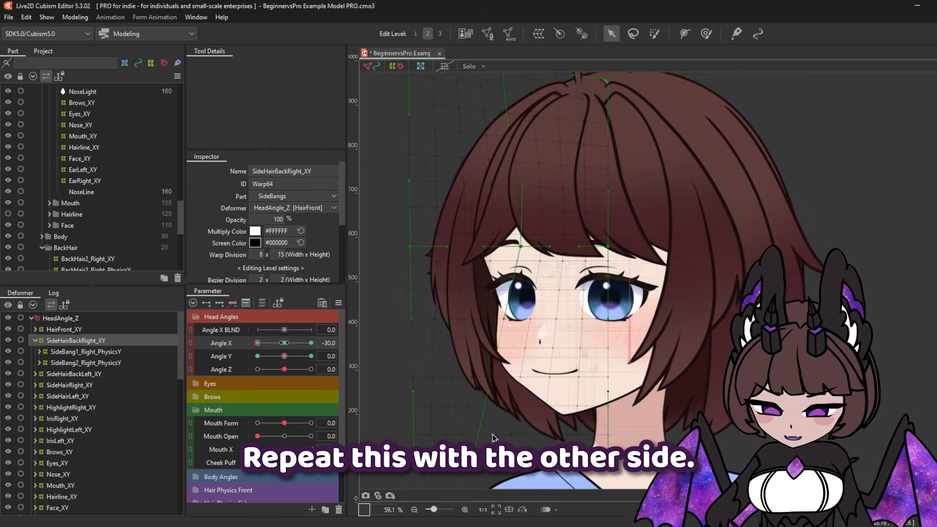
- At Angle X 30, reshape SideHairBackLeft_XY in the same way so the duplicated hair curves behind the face
left_click(392, 424)
left_click_drag(258, 343, 310, 362)
left_click(54, 340)
left_click(35, 340)
left_click(60, 346)
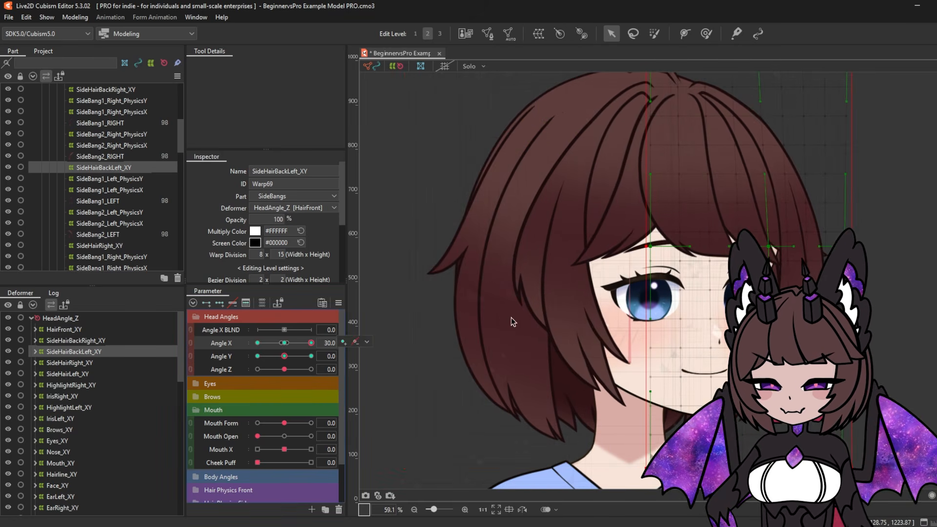
left_click(35, 352)
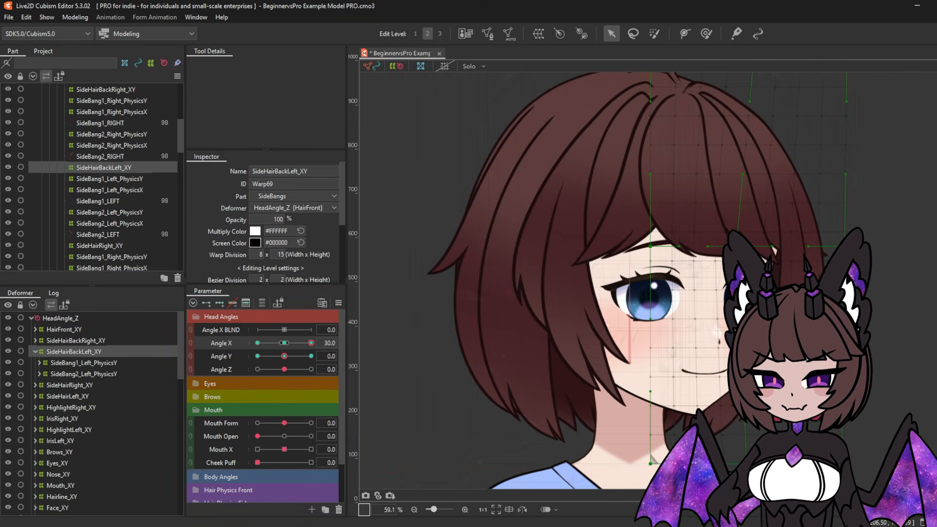
scroll(737, 317, "down", 2)
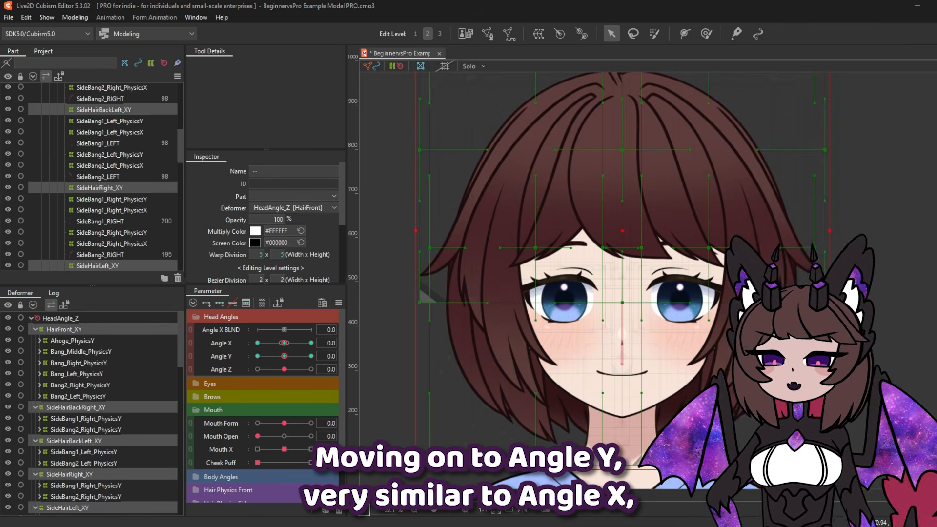
- At Angle Y 30, shift HairFront_XY and the four side hair deformers upward together to follow the head
left_click_drag(287, 359, 311, 355)
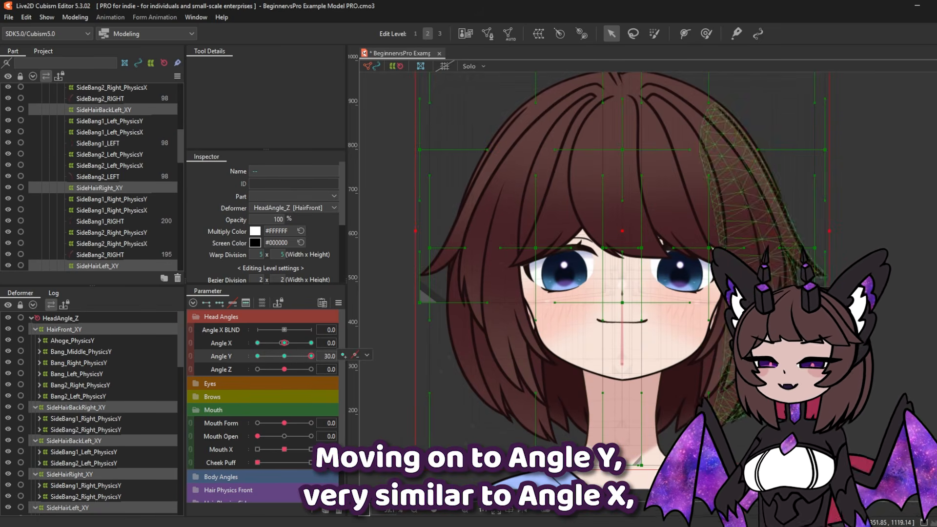
scroll(632, 270, "down", 2)
left_click_drag(633, 271, 631, 241)
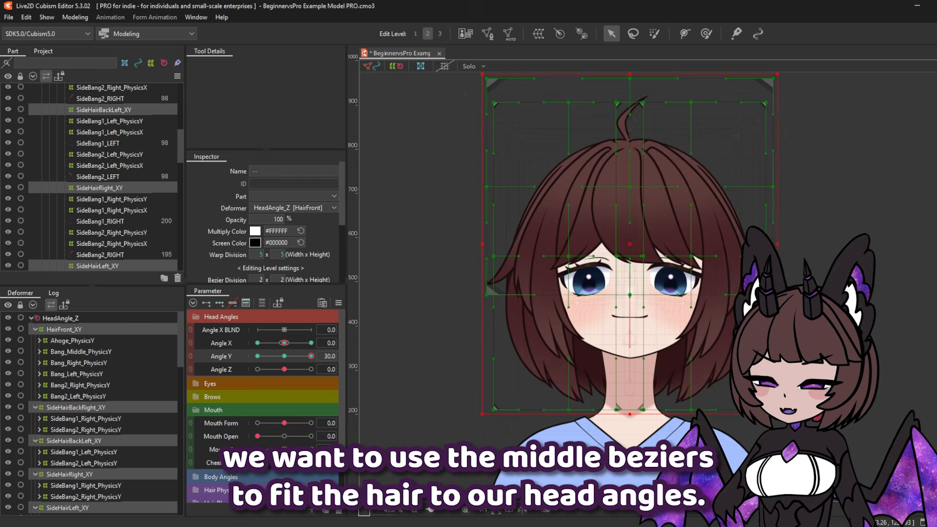
- At Angle Y 30, lower the top edge of HairFront_XY and raise its central bezier points to arch the bangs
left_click(634, 81)
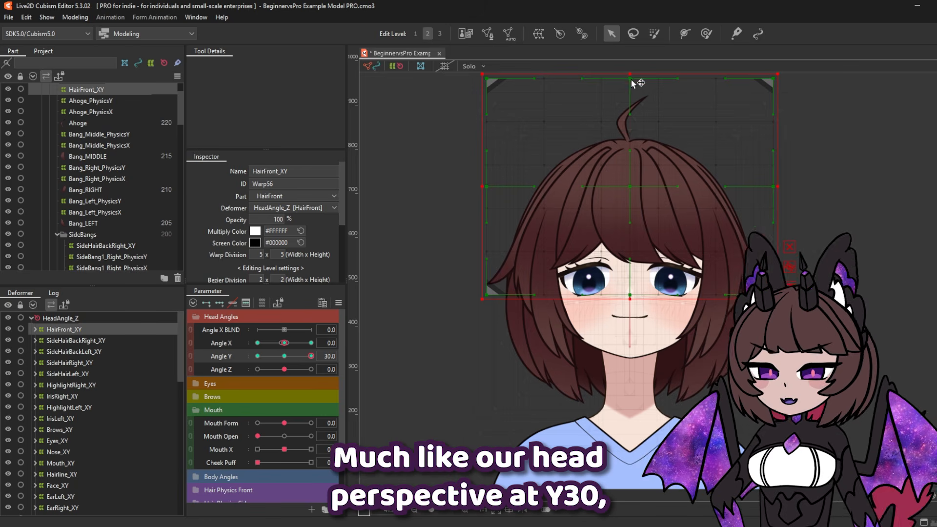
left_click_drag(634, 79, 632, 95)
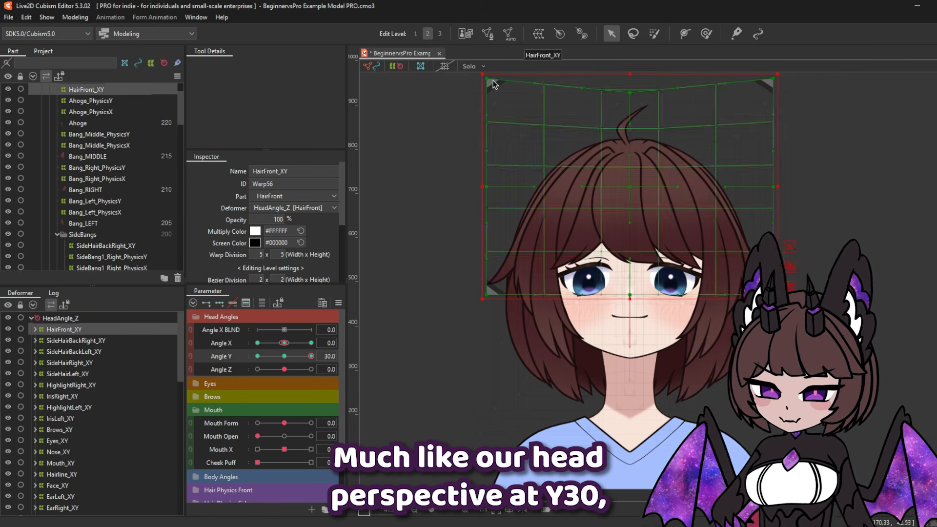
left_click_drag(773, 78, 774, 89)
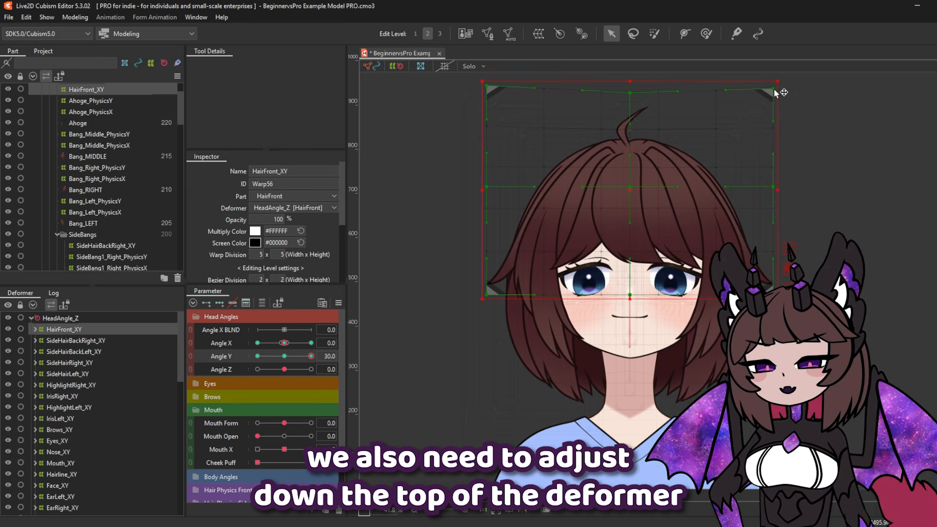
left_click_drag(485, 88, 484, 91)
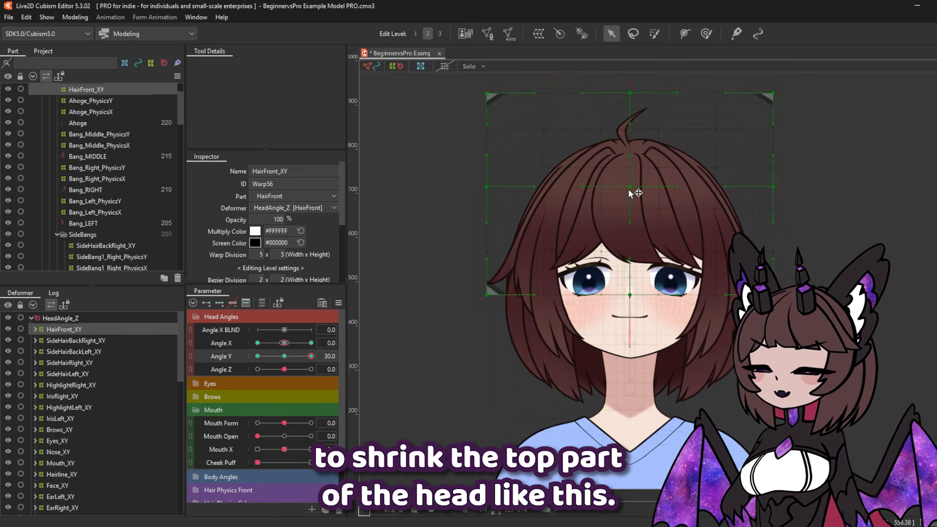
left_click_drag(629, 188, 629, 178)
left_click_drag(773, 88, 773, 97)
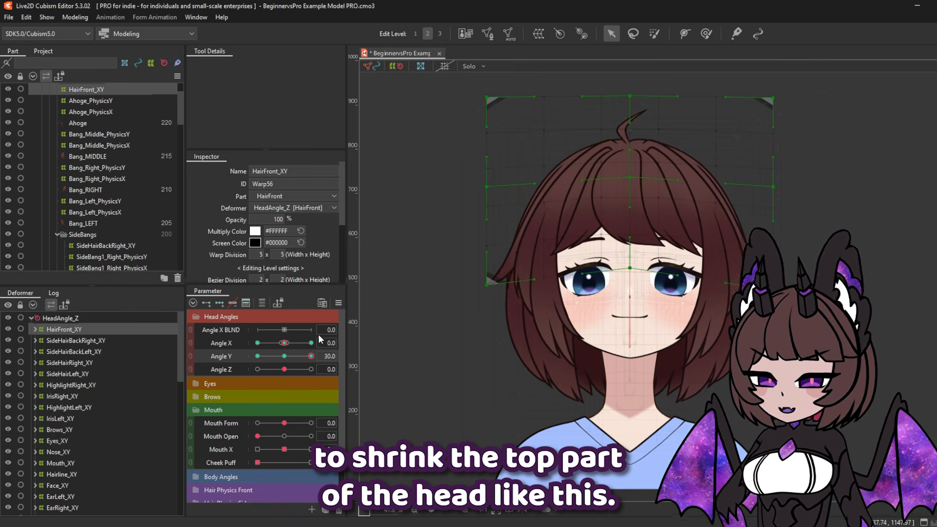
- At Angle Y 30, raise the middle and bottom centre bezier points of SideHairRight_XY and SideHairLeft_XY, lowering SideHairLeft_XY's top edge
left_click(73, 351)
left_click(70, 363)
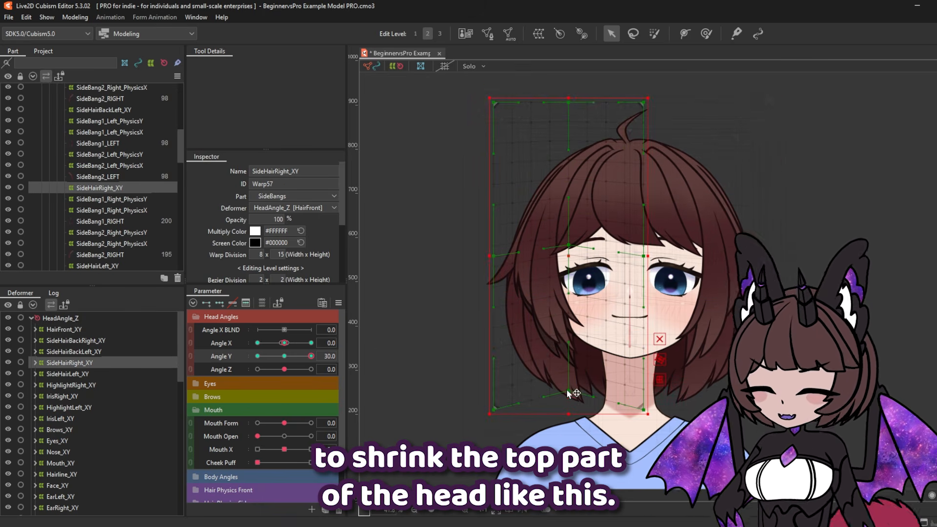
left_click(67, 374)
left_click_drag(691, 255, 691, 245)
left_click_drag(691, 410, 691, 394)
left_click_drag(691, 103, 691, 111)
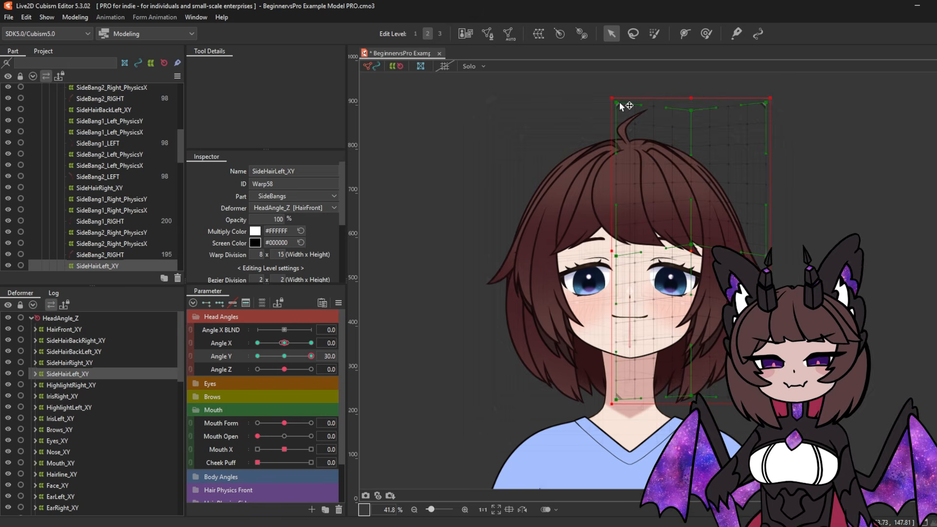
left_click_drag(616, 103, 616, 112)
left_click_drag(766, 102, 765, 113)
left_click(74, 351)
left_click(73, 340)
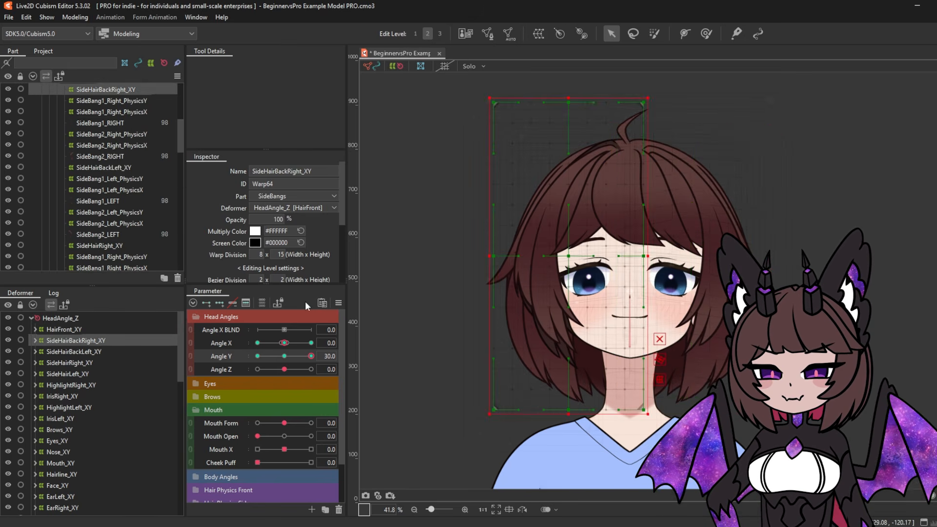
- At Angle Y -30, shift HairFront_XY and the four side hair deformers downward together
left_click_drag(311, 357, 256, 373)
left_click(64, 329)
left_click(67, 374, "shift")
left_click_drag(630, 249, 629, 275)
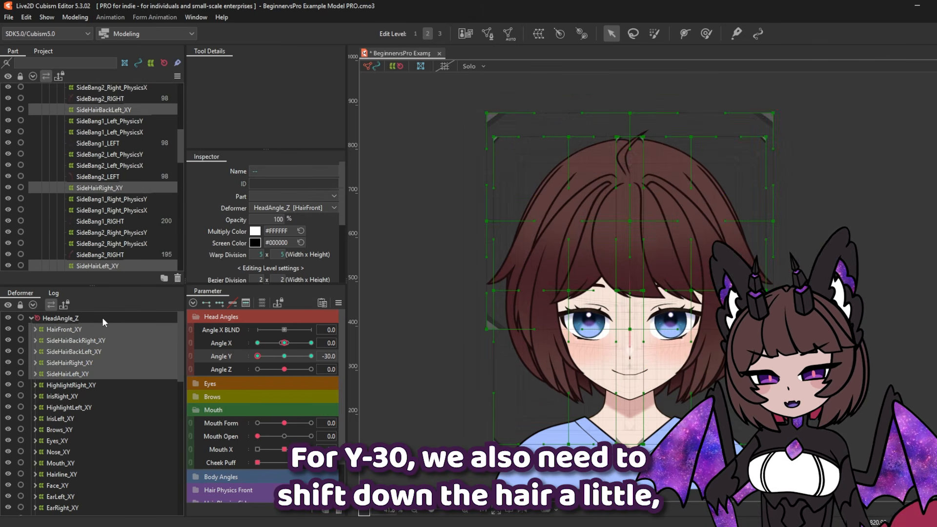
- Pull the central bezier points of HairFront_XY downward at Angle Y -30 so the bangs curve down
left_click(71, 329)
left_click_drag(634, 229, 635, 256)
left_click(64, 349)
left_click(64, 329)
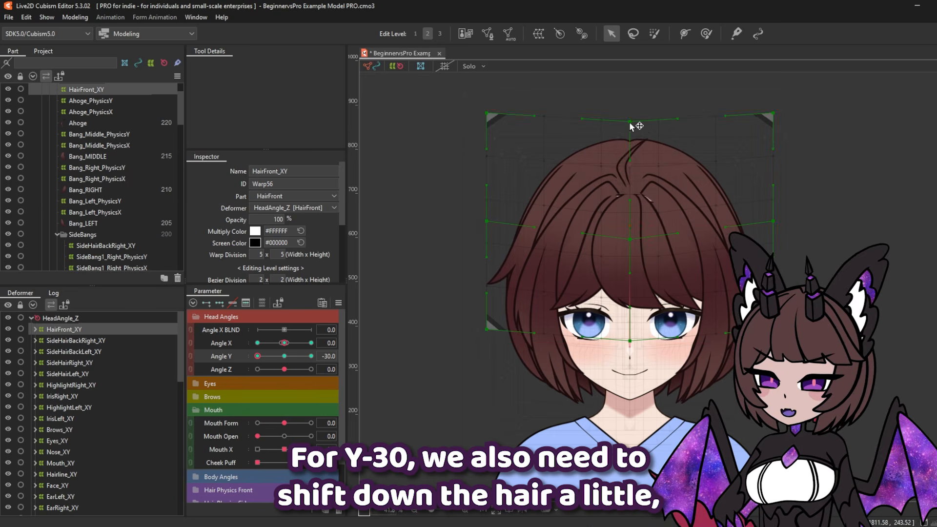
- Nudge HairFront_XY and the four side hair deformers slightly back up together at Angle Y -30
left_click(35, 329)
double_click(63, 330)
left_click(67, 374, "shift")
left_click_drag(615, 267, 614, 258)
- Lower the bottom centre bezier point of HairFront_XY slightly further at Angle Y -30
mouse_move(258, 356)
left_mouse_down()
mouse_move(282, 360)
mouse_move(257, 358)
left_mouse_up()
left_click(63, 329)
left_click_drag(629, 330, 629, 336)
- At Angle Y -30, curve SideHairRight_XY downward with its bezier points and lower its top and bottom edges
double_click(68, 362)
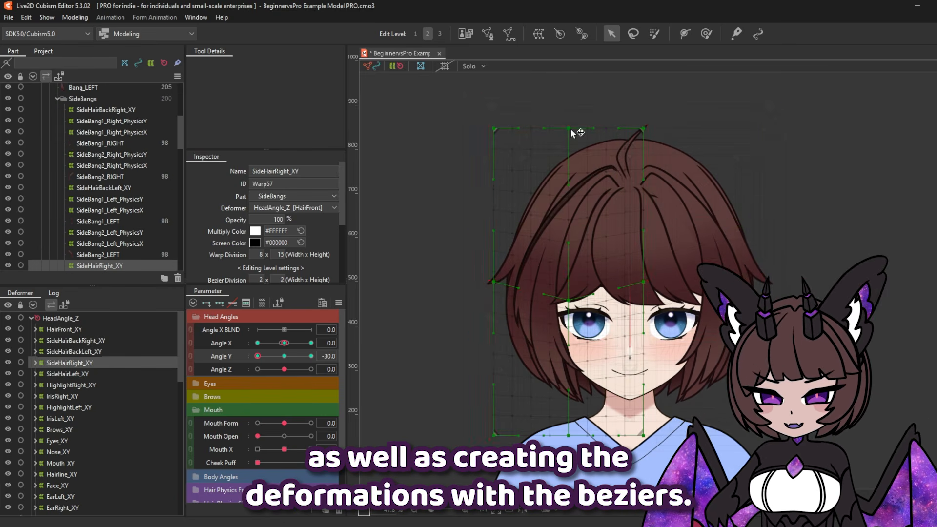
left_click_drag(258, 356, 257, 357)
left_click_drag(494, 435, 494, 440)
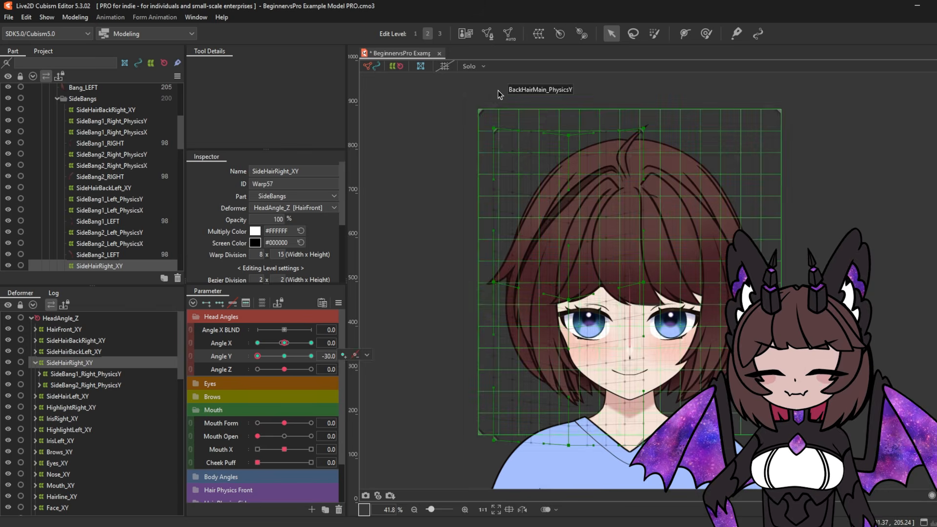
left_click_drag(494, 129, 494, 139)
left_click_drag(644, 128, 644, 136)
- Shape SideHairLeft_XY to match the opposite side hair at Angle Y -30, and reselect HairFront_XY
double_click(86, 363)
left_click(68, 374)
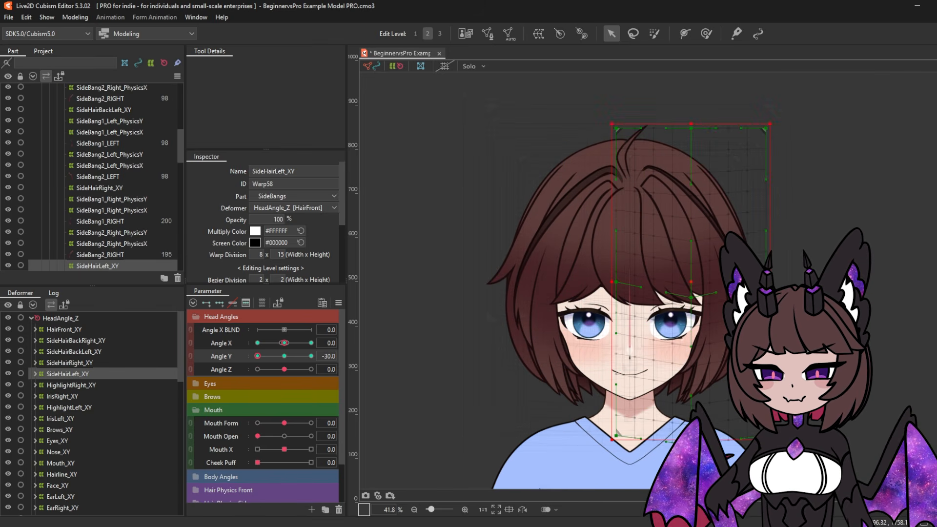
mouse_move(257, 356)
left_mouse_down()
mouse_move(286, 375)
mouse_move(279, 402)
mouse_move(253, 361)
left_mouse_up()
left_click(64, 329)
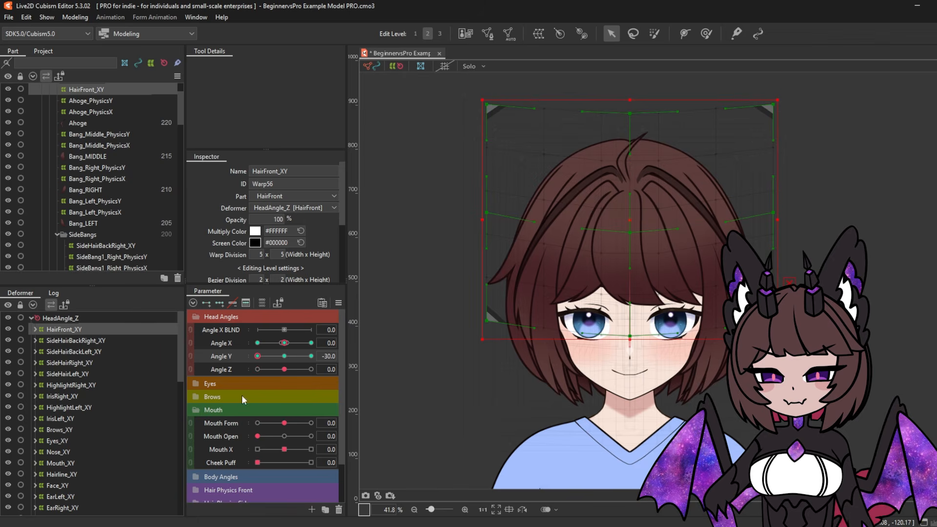
- Expand the BackHair2_Right_XY and BackHair2_Left_XY deformer hierarchies down to their art meshes
left_click(93, 341)
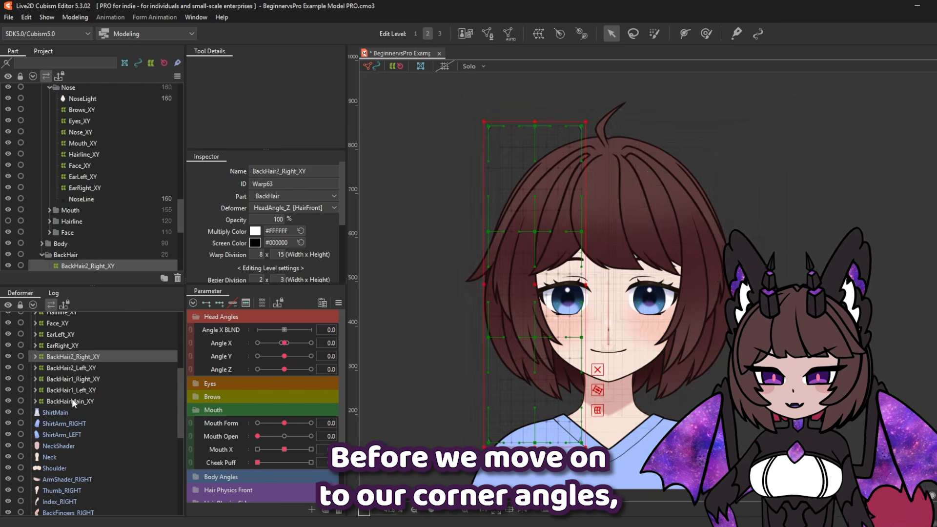
left_click(72, 397, "shift")
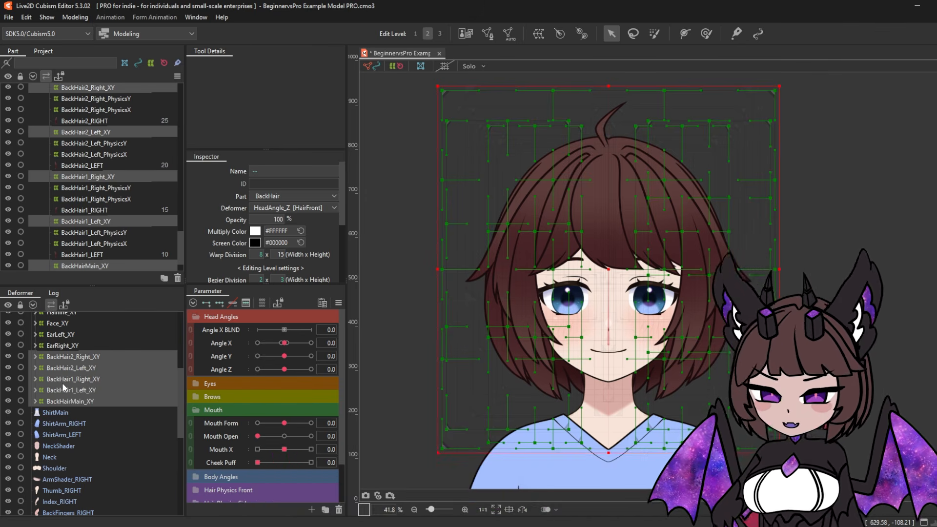
left_click(42, 368)
left_click(33, 367)
left_click(35, 357)
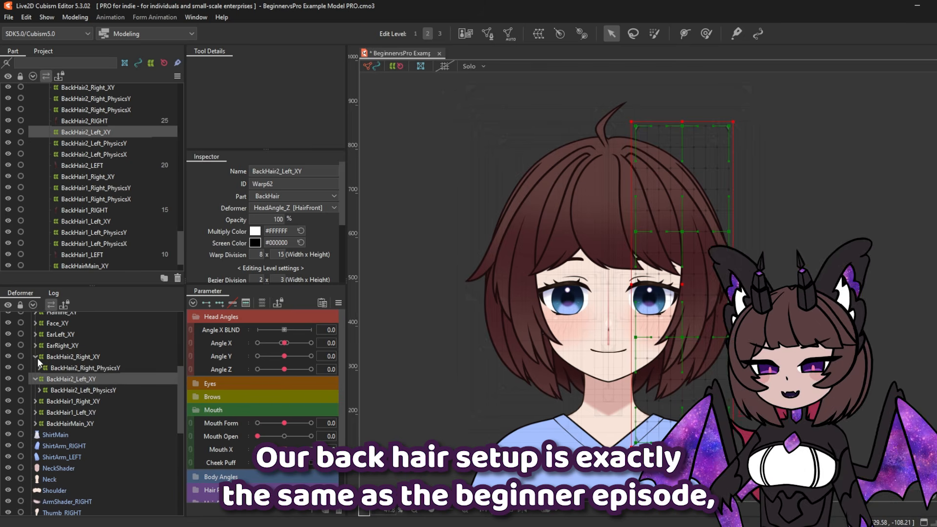
left_click(39, 390)
left_click(42, 367)
left_click(39, 367)
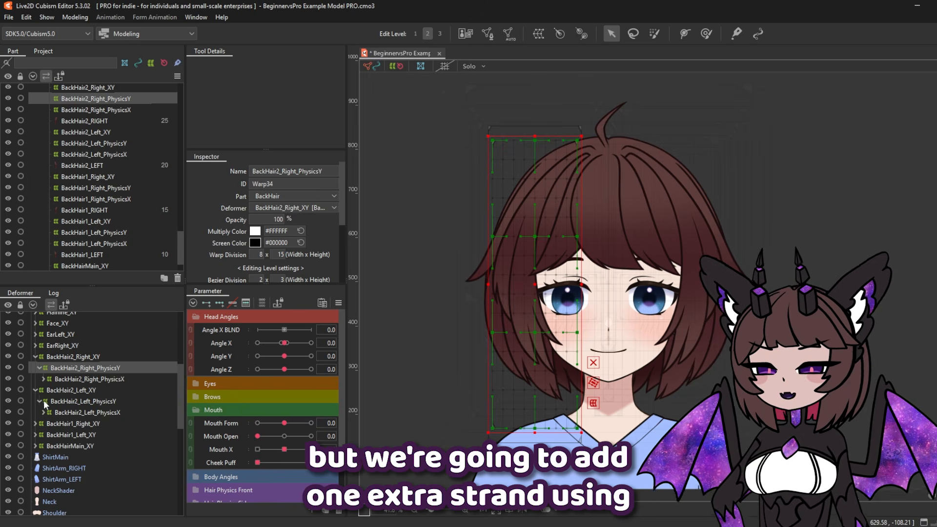
left_click(43, 412)
- Duplicate the complete BackHair2 right and left hierarchies, including their XY and physics deformers and art meshes
left_click(81, 434)
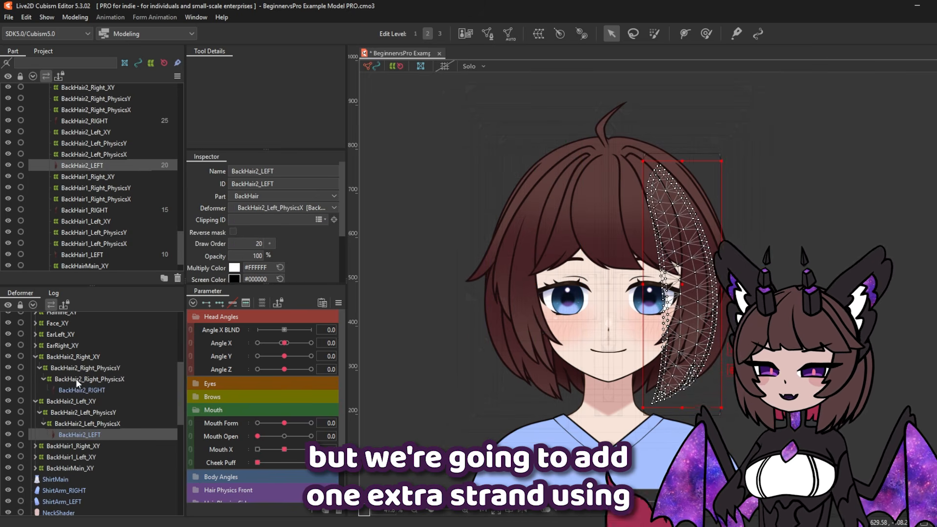
left_click(84, 357, "shift")
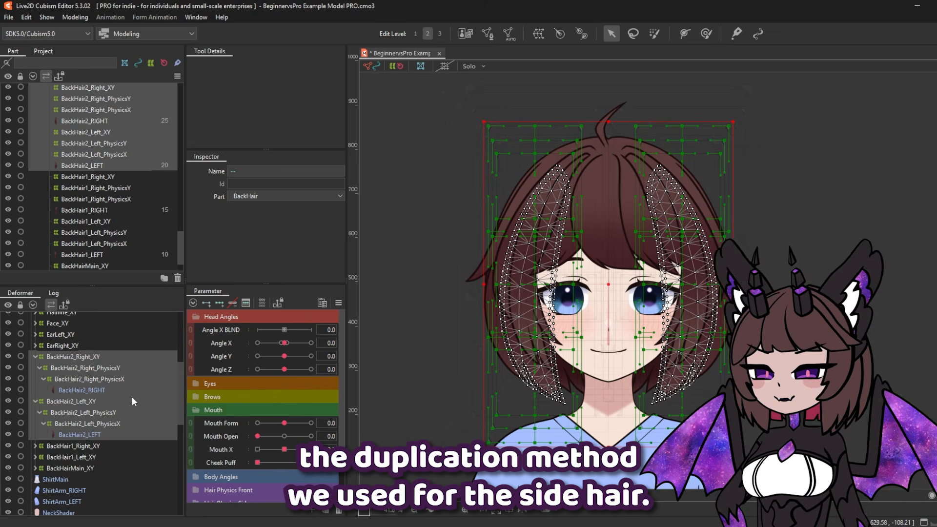
key("ctrl+d")
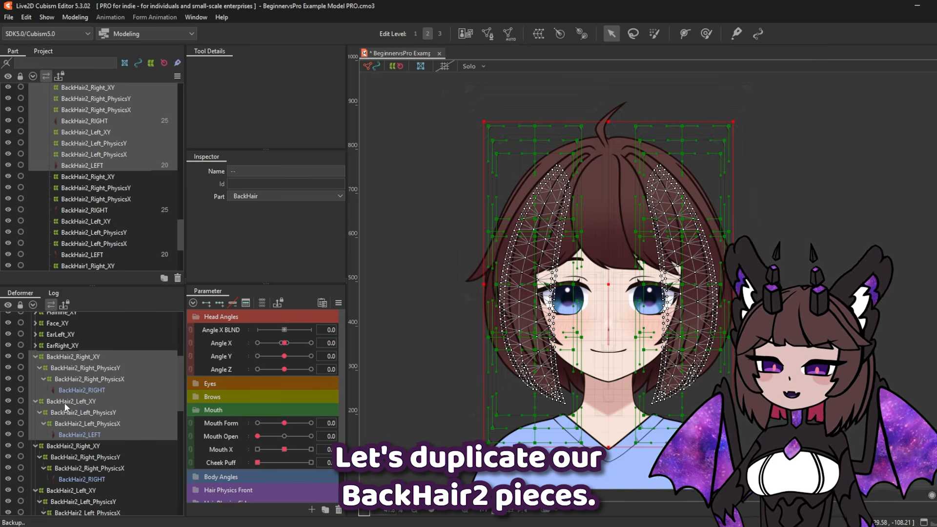
- Rename the front copies of the BackHair2 XY deformers to BackHair3_Left_XY and BackHair3_Right_XY
left_click(57, 401)
left_click(279, 168)
left_click(279, 171)
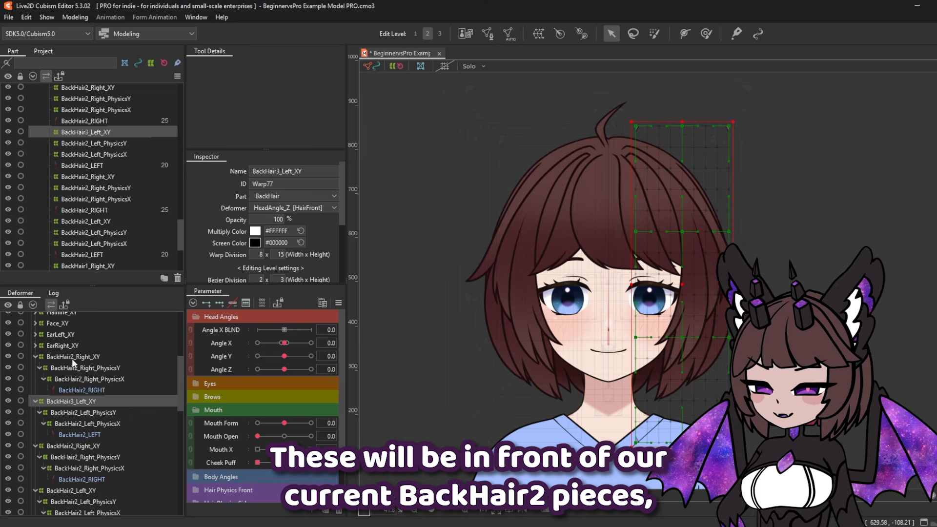
left_click(72, 358)
left_click(280, 171)
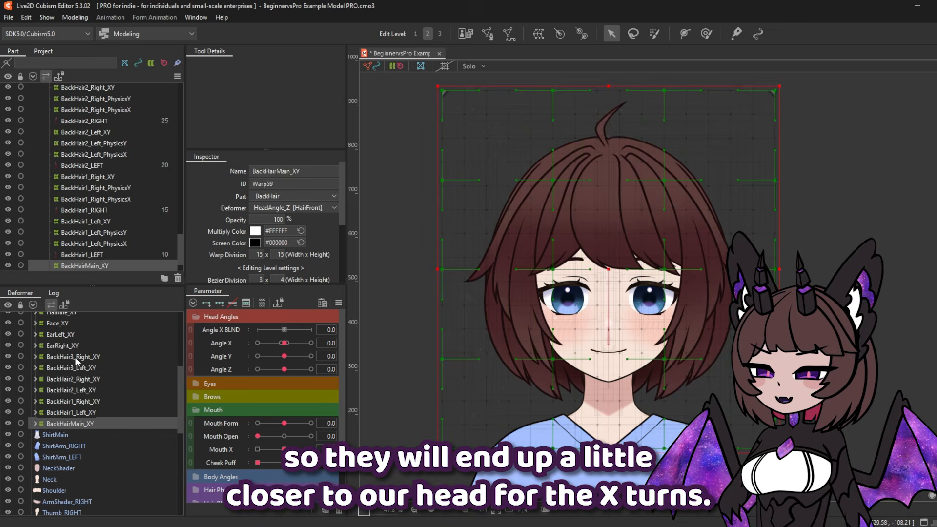
- Add three keyforms on both Angle X and Angle Y to all seven back hair XY deformers
left_click(74, 357, "shift")
left_click(221, 356)
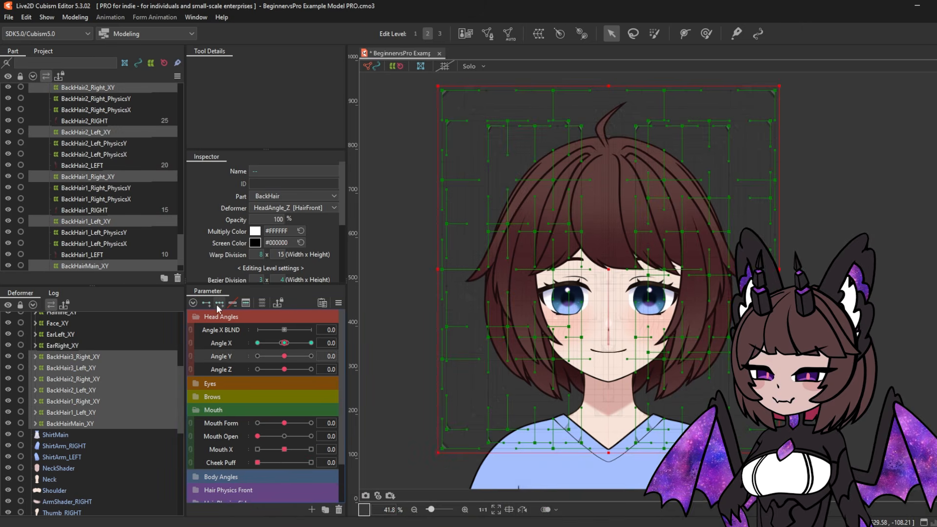
left_click(219, 303)
left_click(218, 344)
left_click(219, 303)
- At Angle X -30, shift BackHair3_Left_XY, BackHair2_Left_XY and BackHair1_Left_XY left by different amounts so every strand shows
left_click_drag(284, 343, 245, 343)
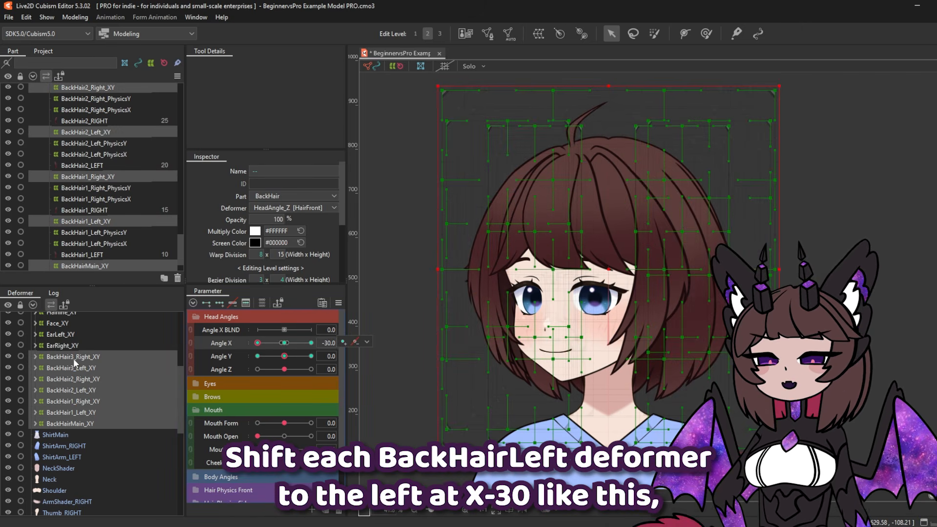
left_click(78, 356)
left_click(77, 368)
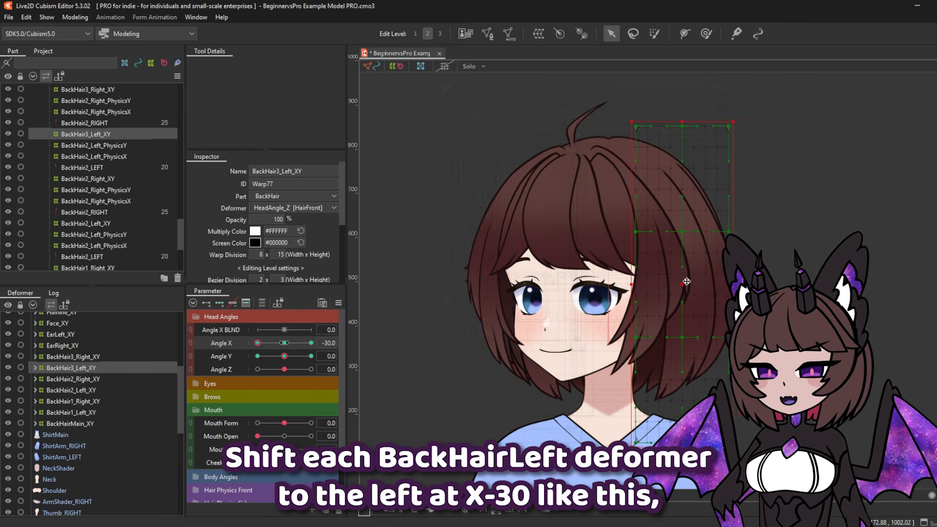
left_click_drag(666, 286, 646, 286)
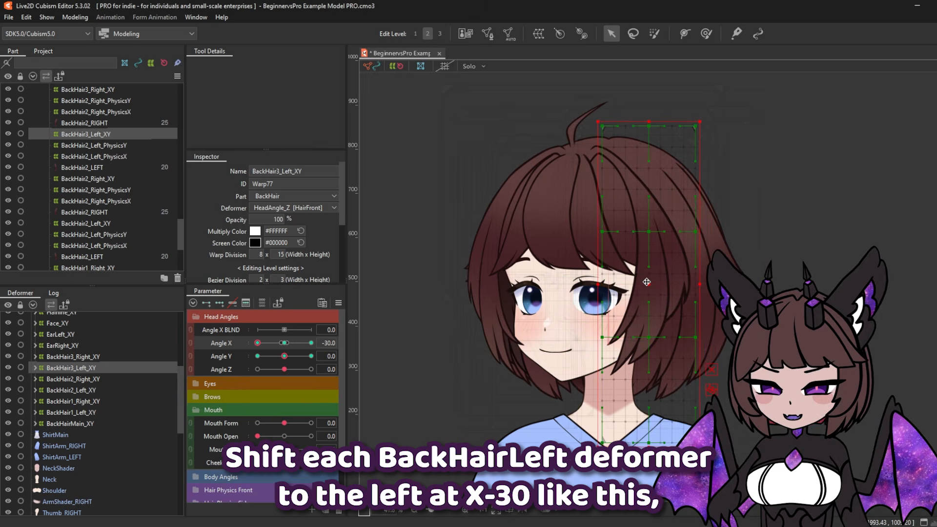
left_click(681, 284)
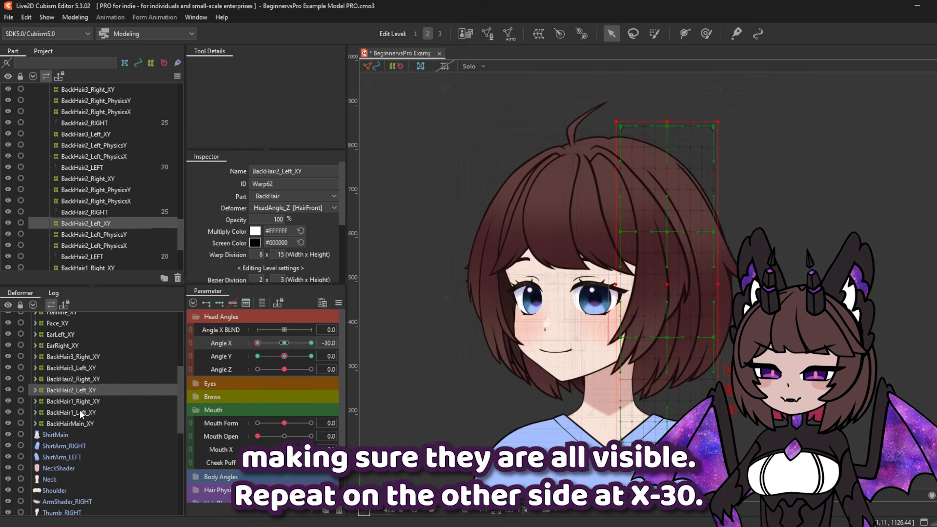
left_click(81, 412)
- At Angle X 30, shift BackHair3_Right_XY, BackHair2_Right_XY and BackHair1_Right_XY inward to mirror the opposite turn
left_click_drag(261, 342, 311, 343)
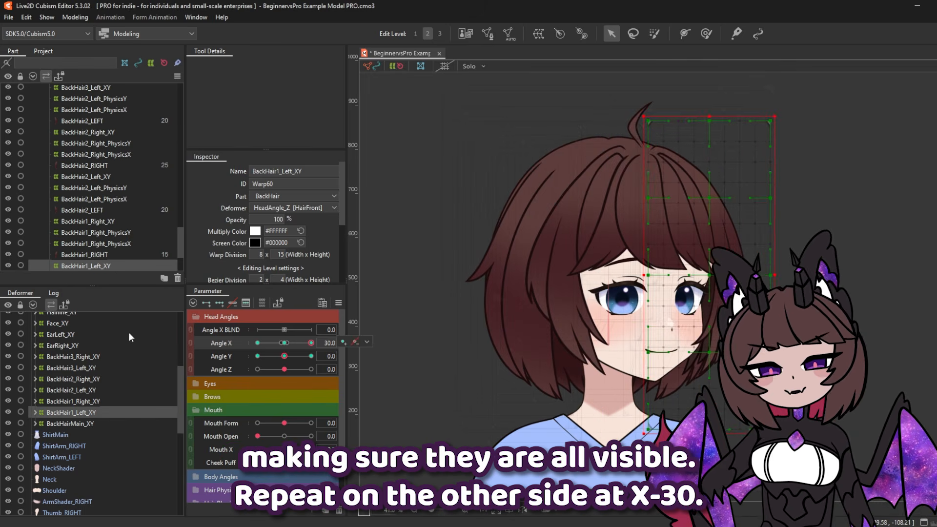
left_click(73, 356)
left_click(84, 379)
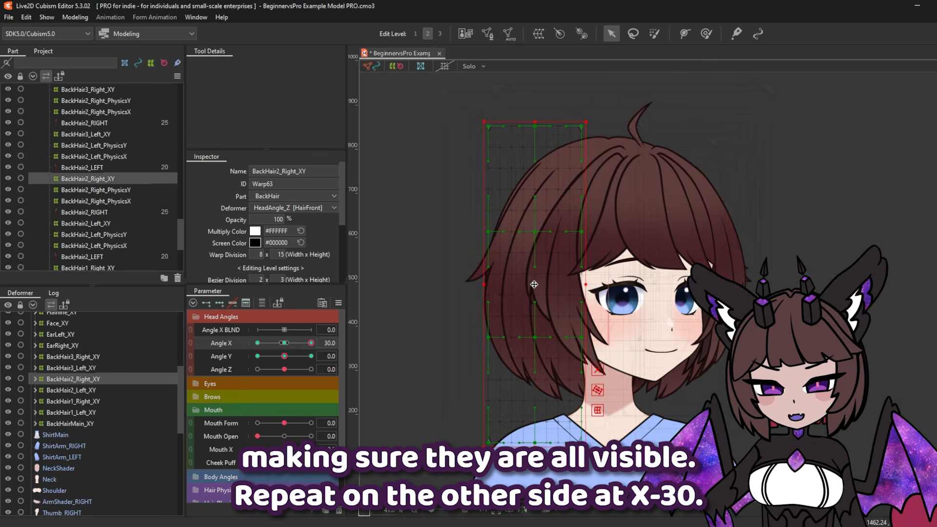
left_click(86, 401)
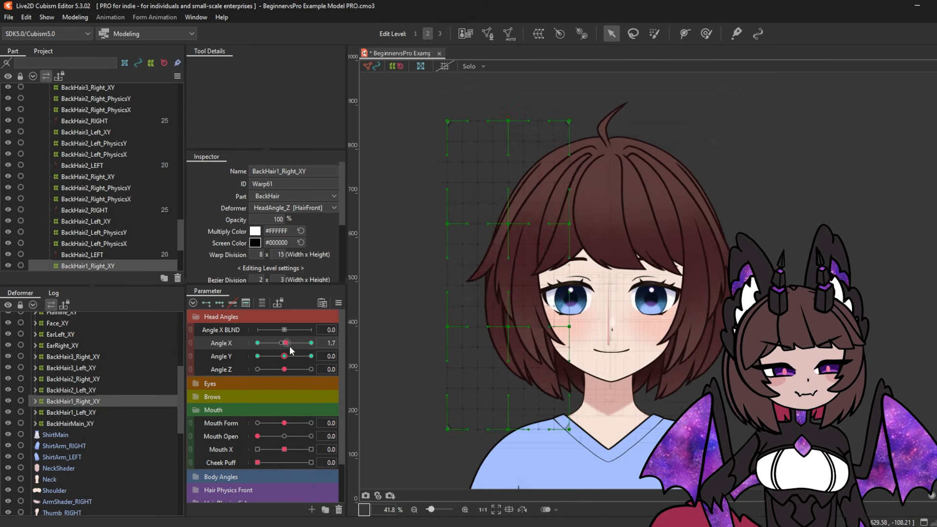
- Move all seven back hair deformers down slightly at Angle Y 30
left_click_drag(257, 356, 285, 359)
left_click_drag(256, 362, 316, 358)
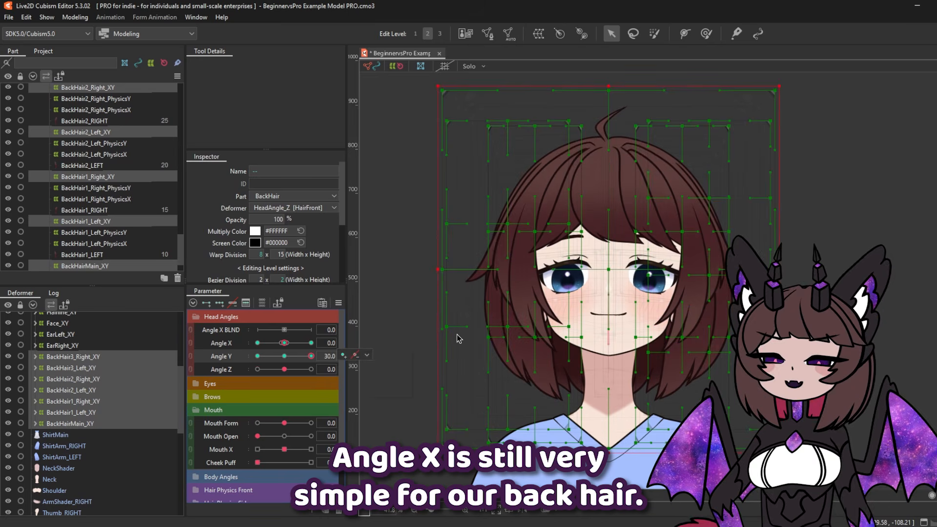
left_click_drag(610, 276, 610, 278)
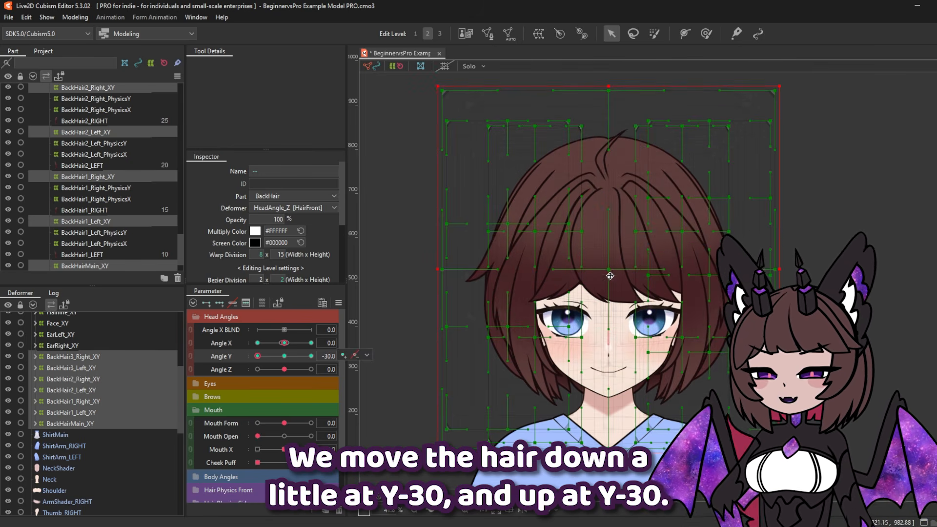
- At Angle Y -30, raise all back hair deformers slightly and curve the centre and bottom edge of the back hair upward
left_click_drag(610, 275, 610, 273)
left_click_drag(258, 356, 255, 362)
left_click_drag(609, 266, 610, 258)
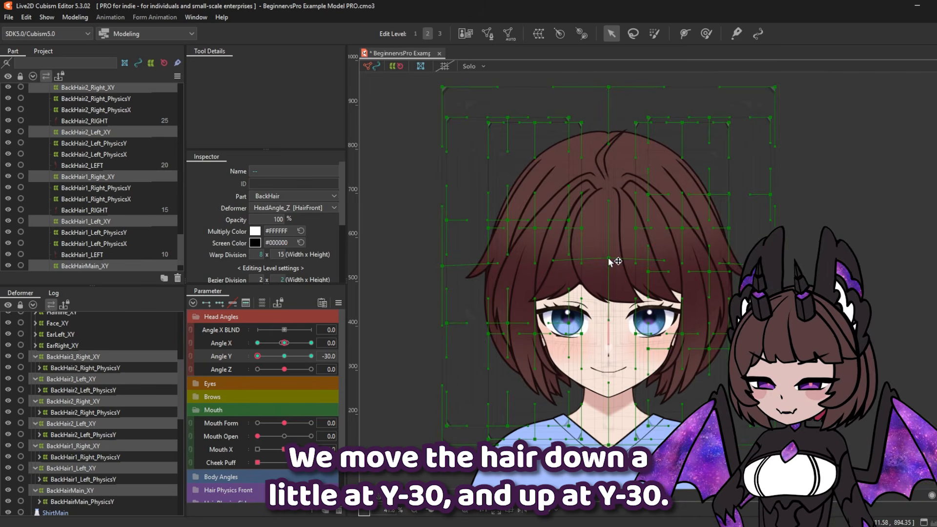
left_click_drag(610, 444, 610, 437)
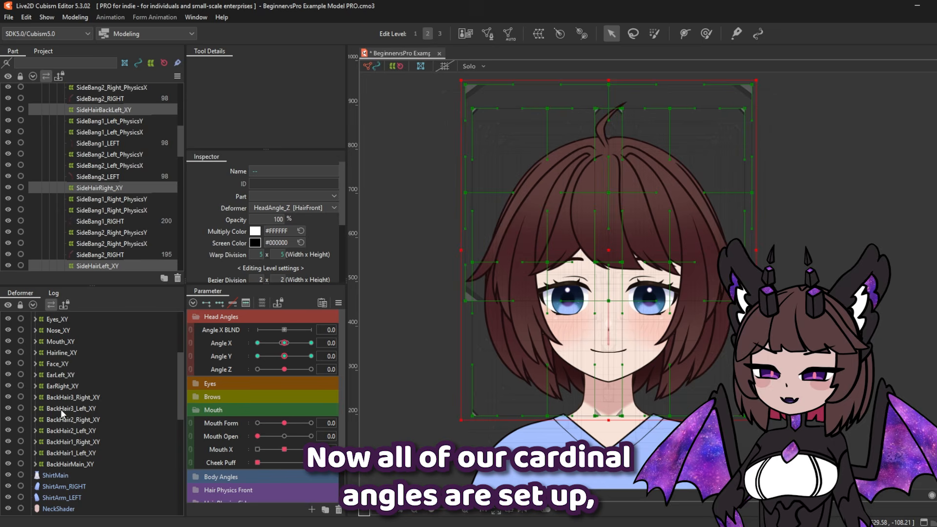
- Link Angle X with Angle Y and synthesize the corners for the front, side and back hair XY deformers
left_click(63, 398)
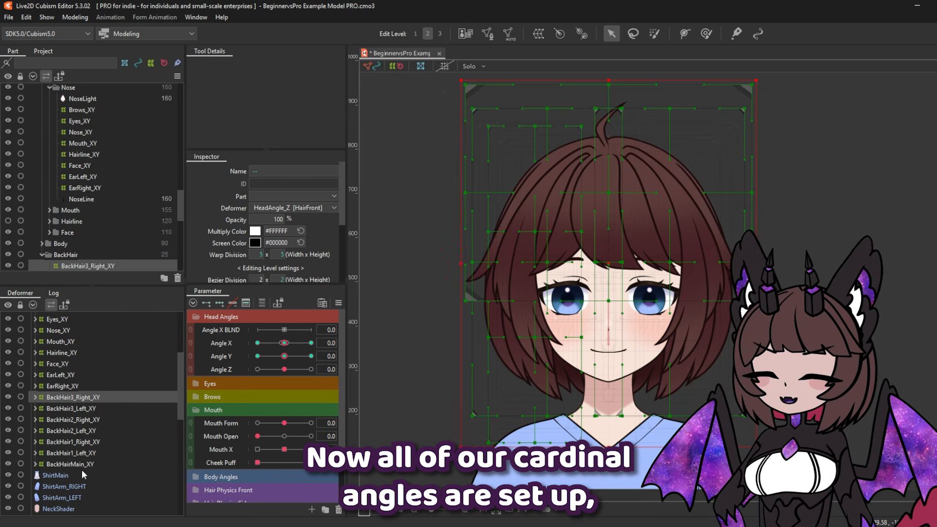
left_click(80, 465, "shift")
left_click(191, 342)
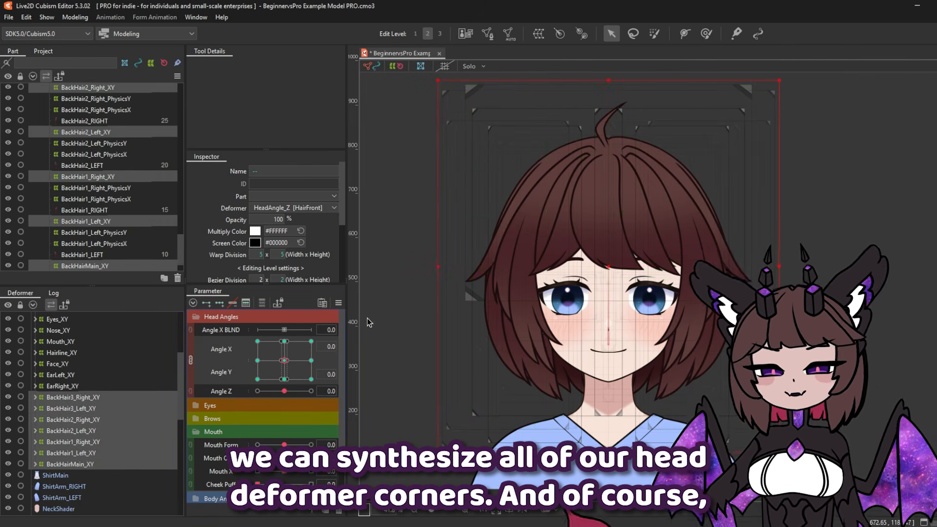
left_click(339, 302)
left_click(403, 331)
left_click(466, 361)
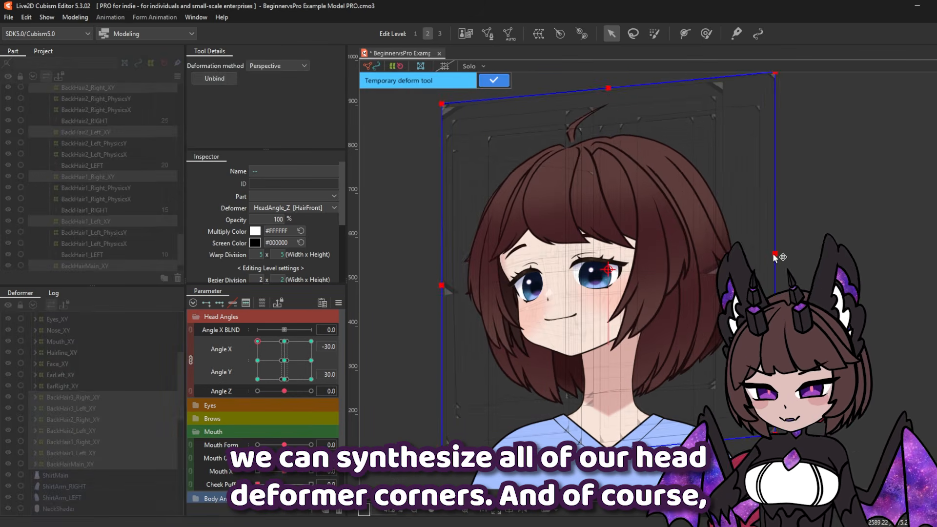
- Tilt the hair deformers with the temporary deform tool in Perspective mode at the Angle X/Y corners to fit the head
left_click_drag(772, 253, 722, 257)
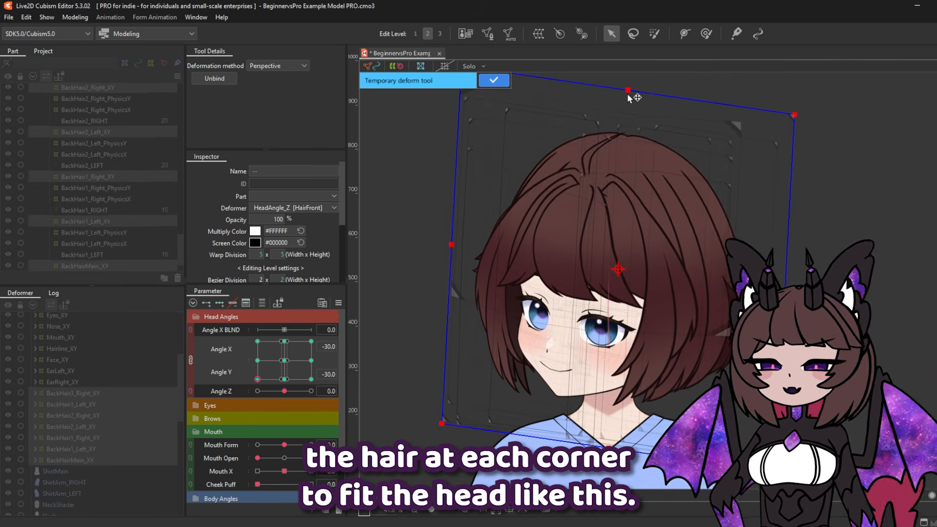
left_click_drag(627, 93, 632, 104)
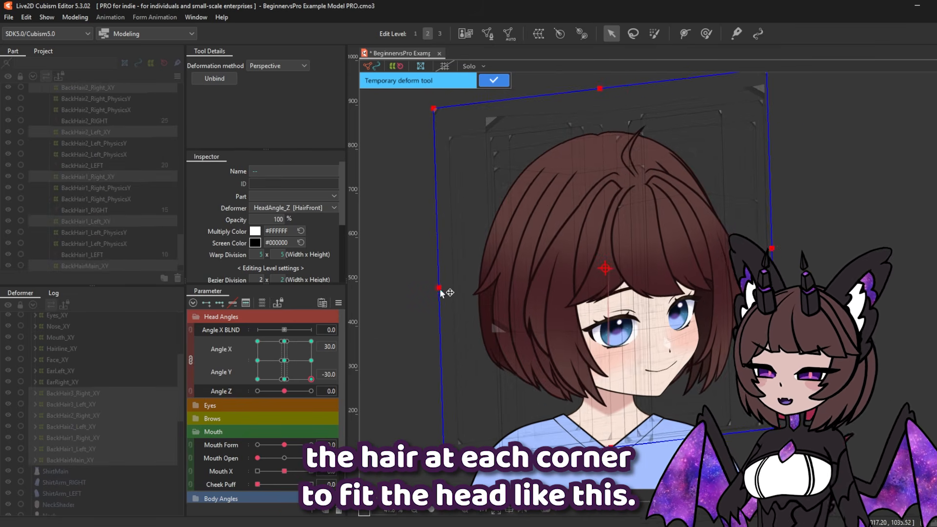
left_click_drag(443, 292, 435, 304)
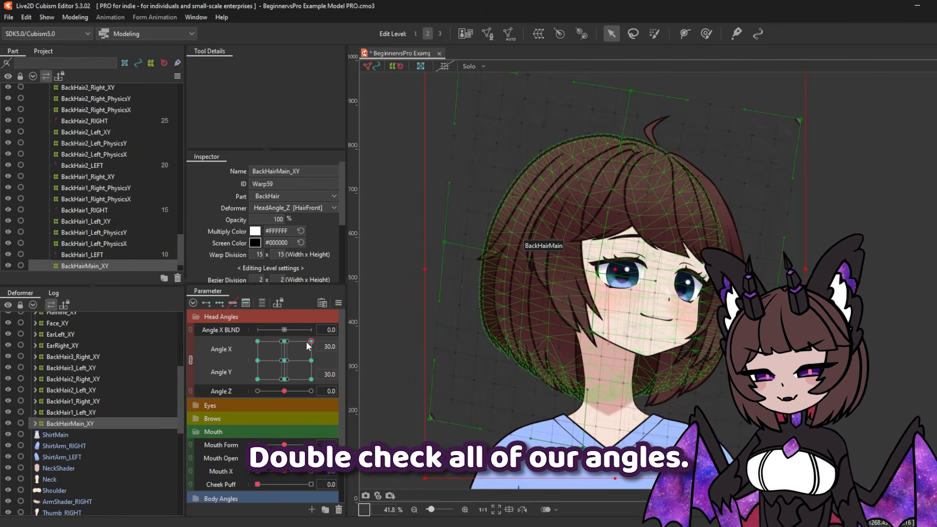
- Check the head turn through the combined Angle X and Angle Y positions and in the physics preview
left_click_drag(310, 341, 303, 343)
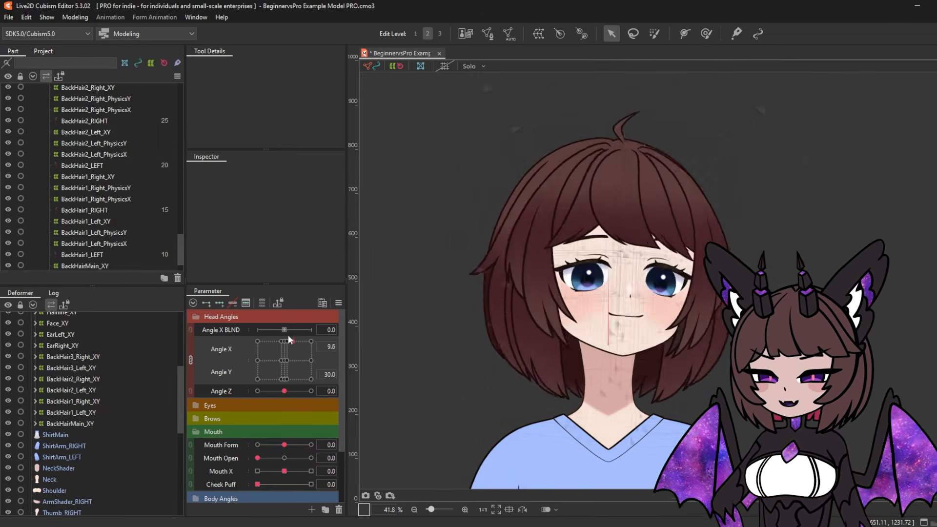
left_click_drag(288, 334, 326, 404)
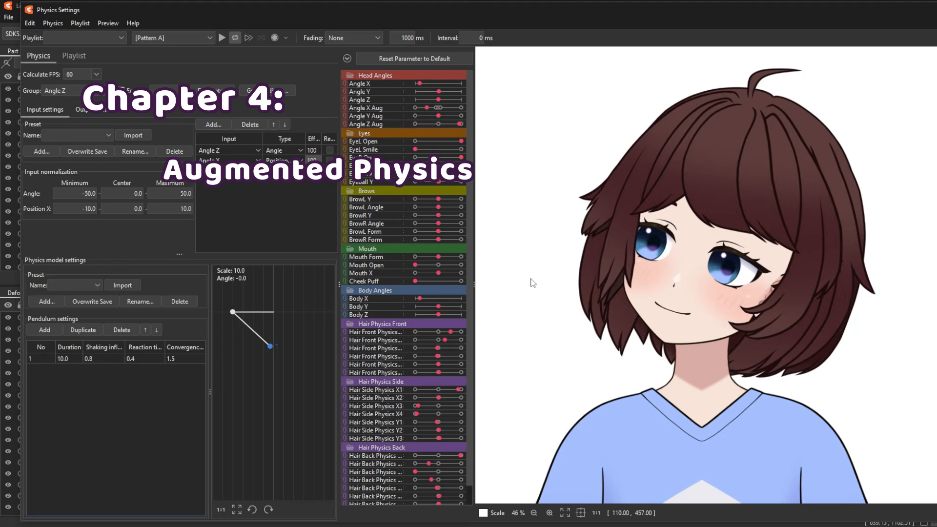
left_click_drag(531, 279, 936, 303)
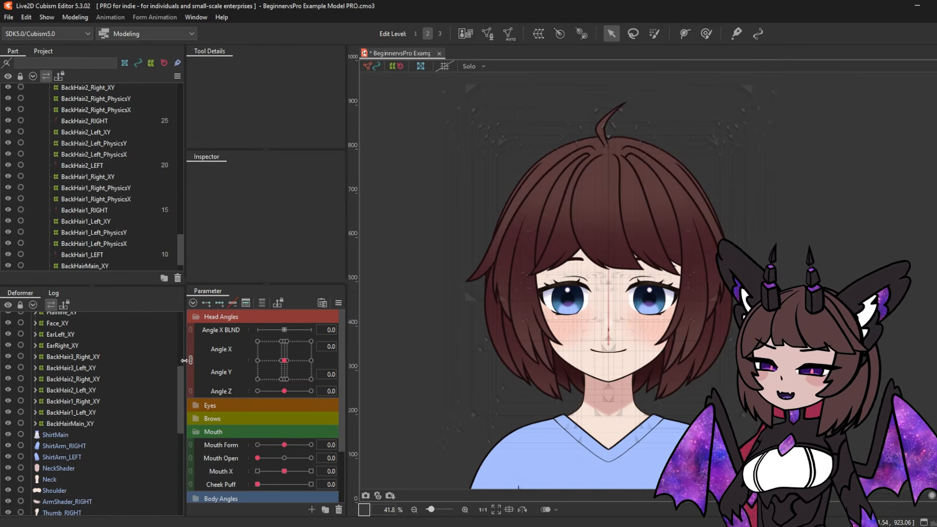
- Unlink Angle X from Angle Y and remove the Angle X BLND parameter
left_click(245, 302)
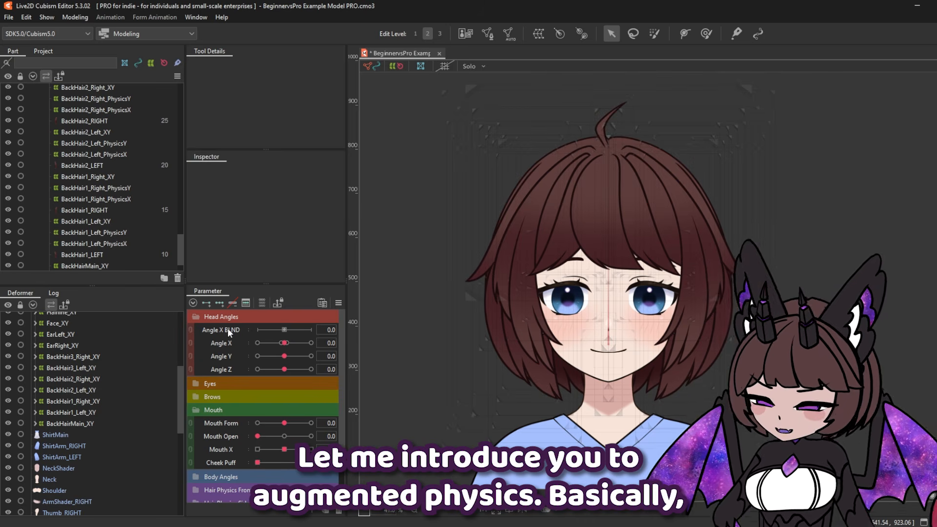
double_click(230, 331)
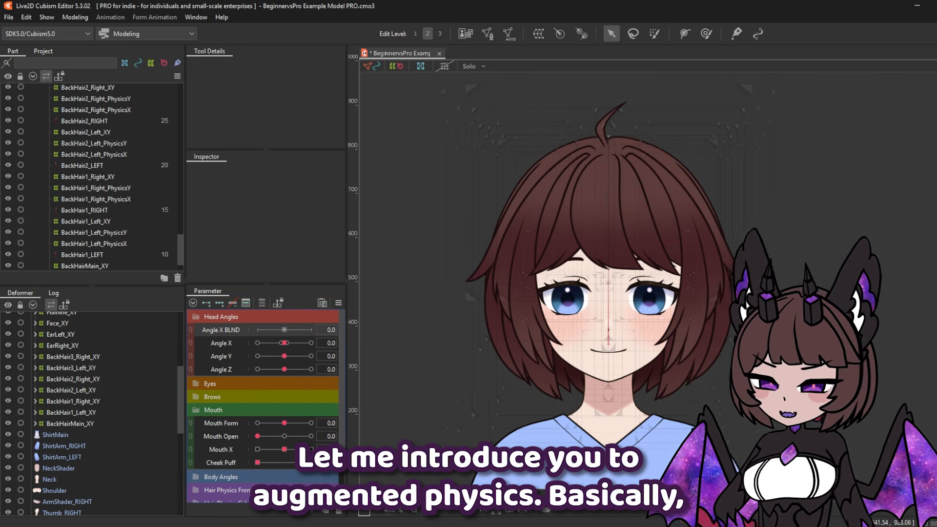
key("Return")
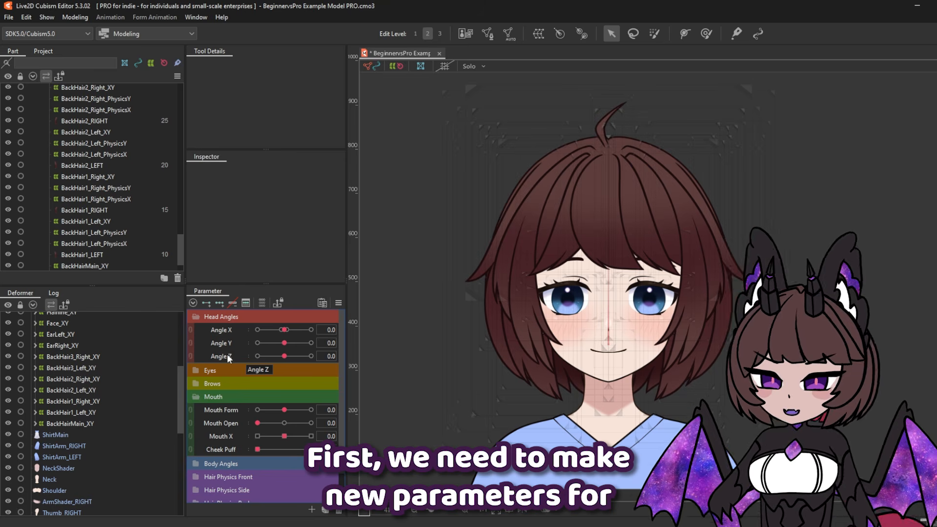
- Create a parameter named Angle X Aug with ID AngleXAug, minimum -30, default 0 and maximum 30
left_click(311, 509)
type("Angle")
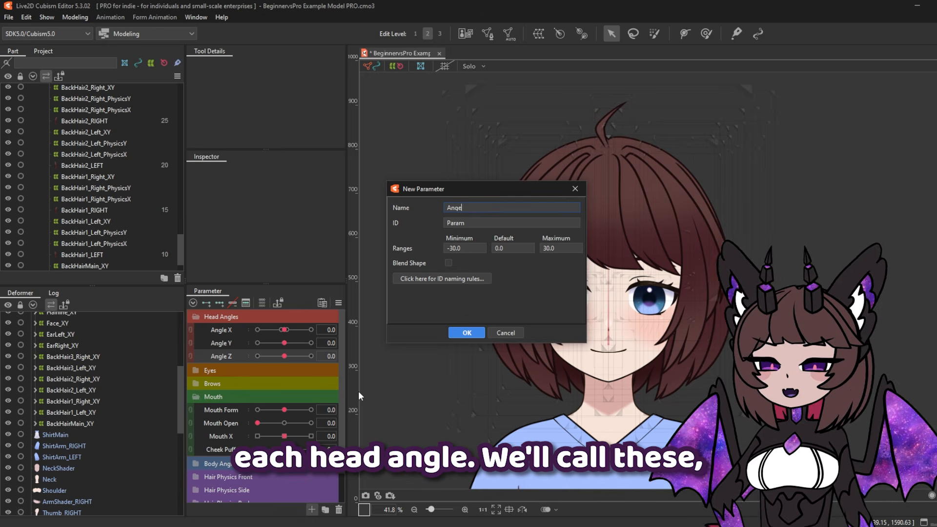
type(" X Aug")
key("Tab")
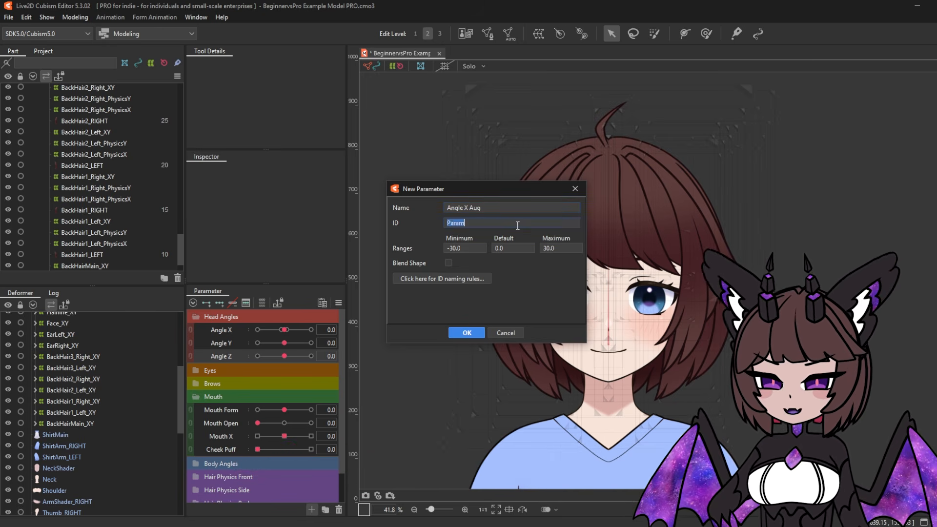
type("AngleXAug")
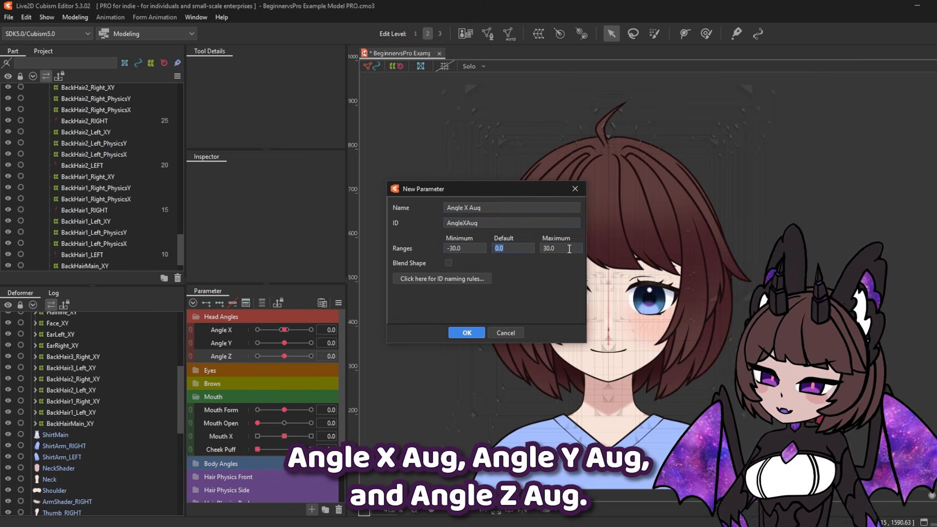
left_click(466, 332)
- Create the parameters Angle Y Aug and Angle Z Aug with the same -30, 0, 30 range
left_click(265, 386)
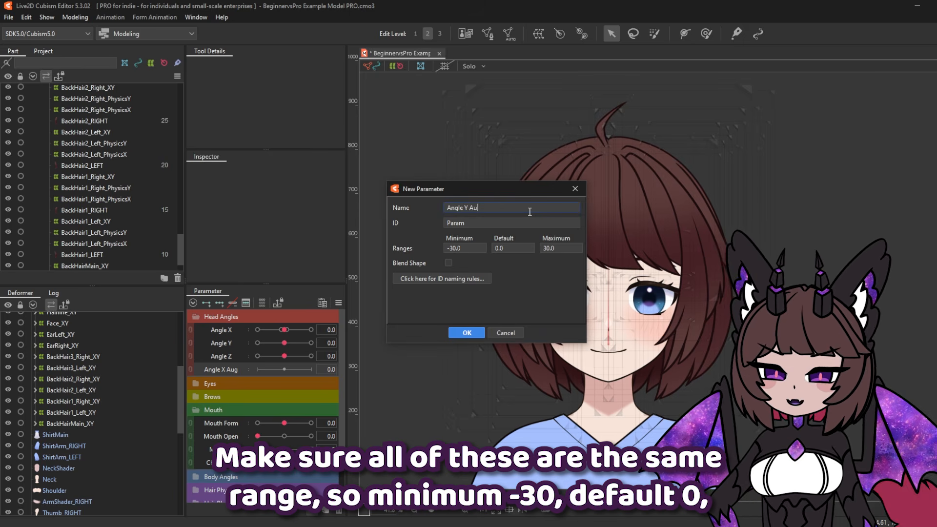
left_click(466, 332)
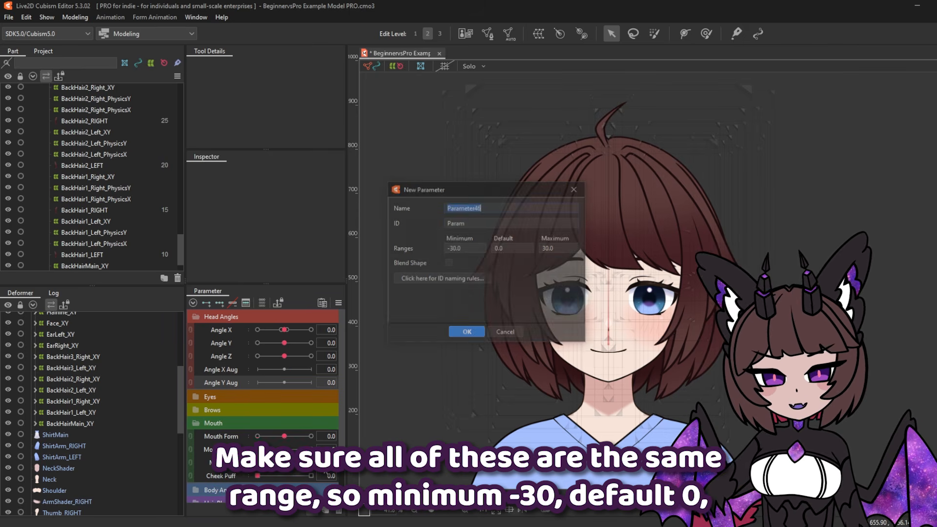
type("Angle Z Aug")
double_click(490, 225)
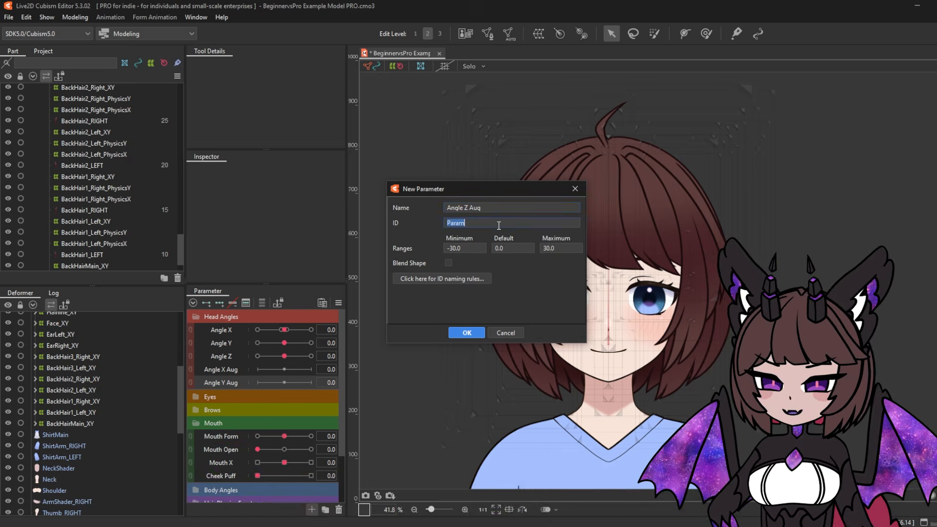
type("AngleZAug")
left_click(467, 332)
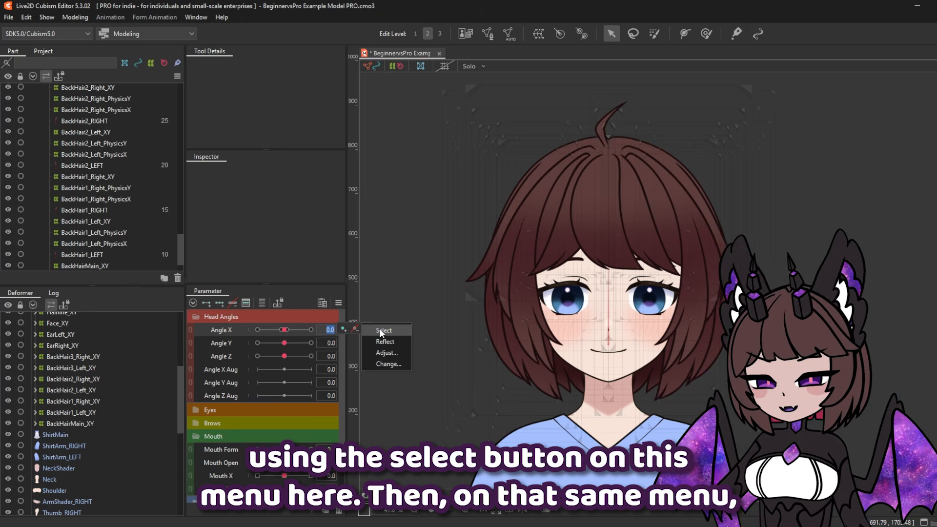
- Select all objects keyed to Angle X, move their keys to Angle X Aug, and test the new parameter
left_click(396, 329)
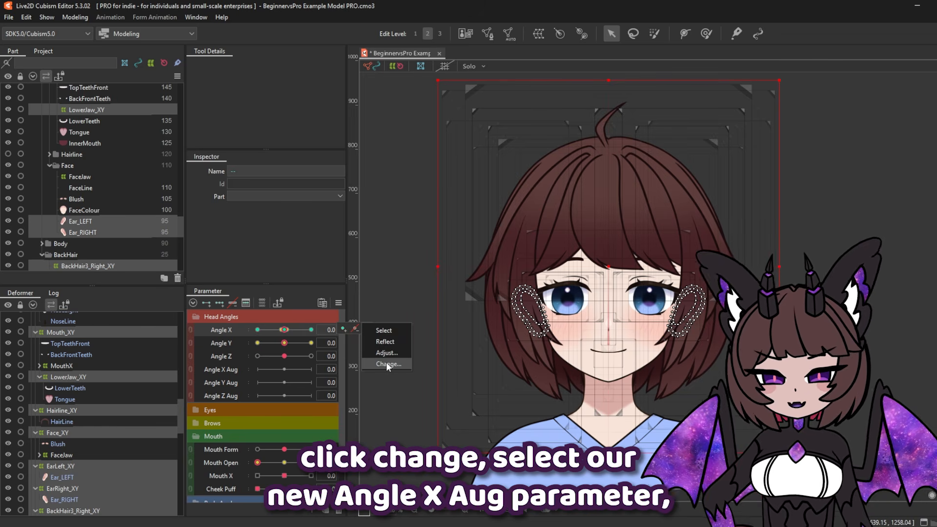
left_click(386, 364)
left_click(398, 239)
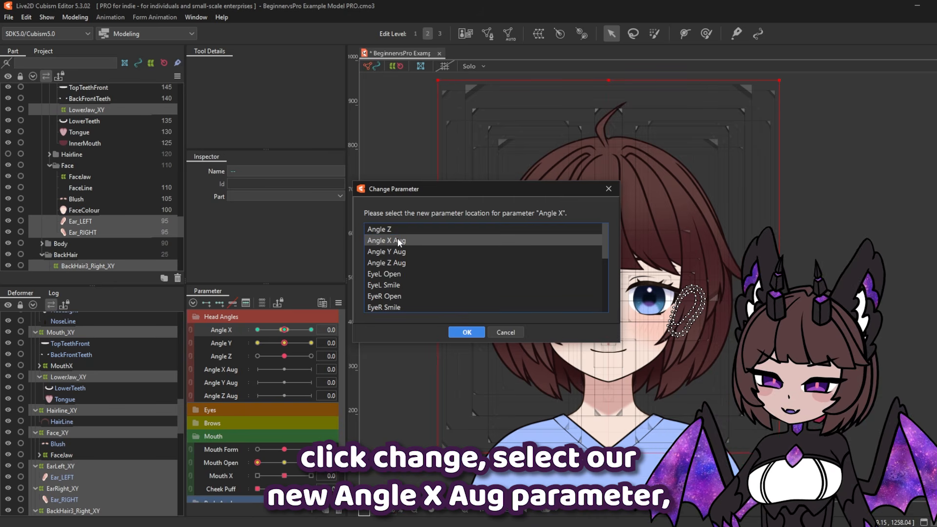
left_click(479, 333)
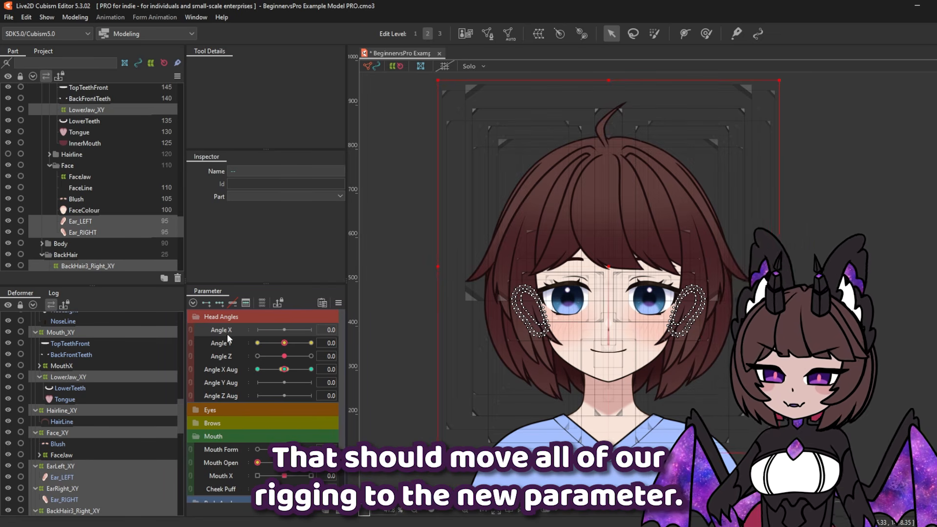
left_click_drag(284, 369, 271, 371)
- Select all objects keyed to Angle Y and move their keys to Angle Y Aug
left_click(338, 303)
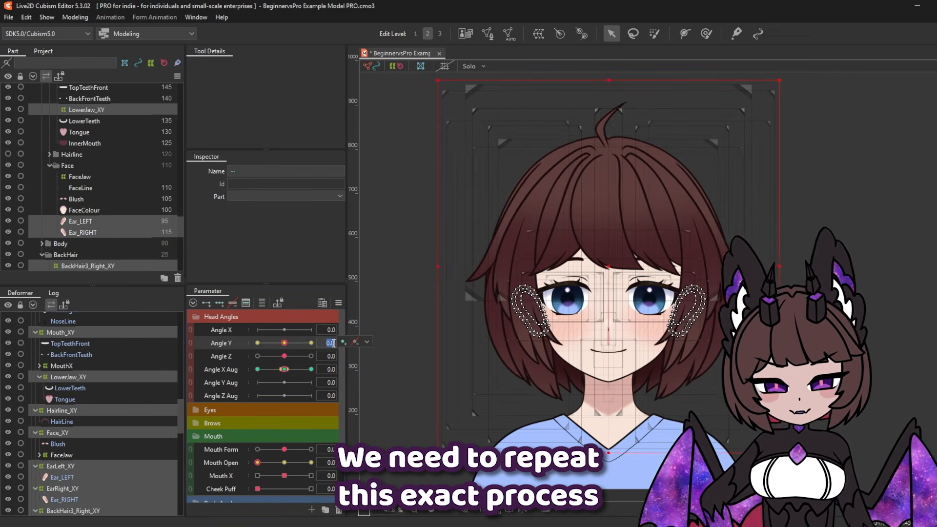
right_click(295, 343)
left_click(398, 380)
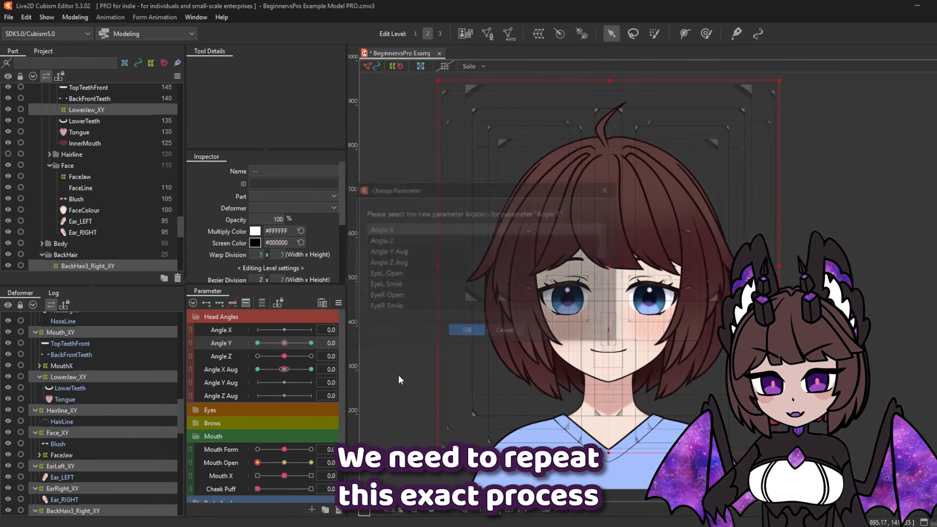
left_click(467, 330)
- Select the deformer keyed to Angle Z and move its keys to Angle Z Aug
left_click(382, 358)
left_click(369, 358)
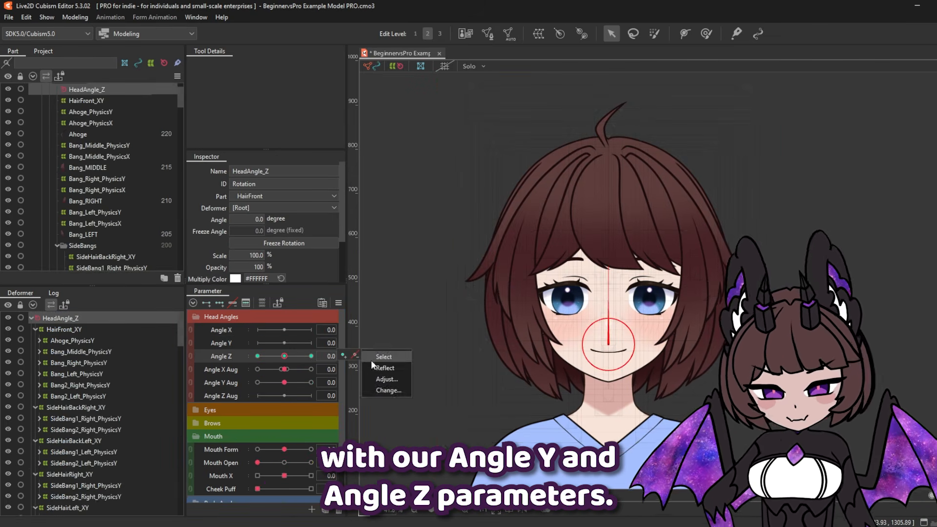
left_click(388, 390)
left_click(422, 273)
left_click(466, 332)
- Open the physics settings and add a group named Angle X without any input or physics model preset
left_click(75, 18)
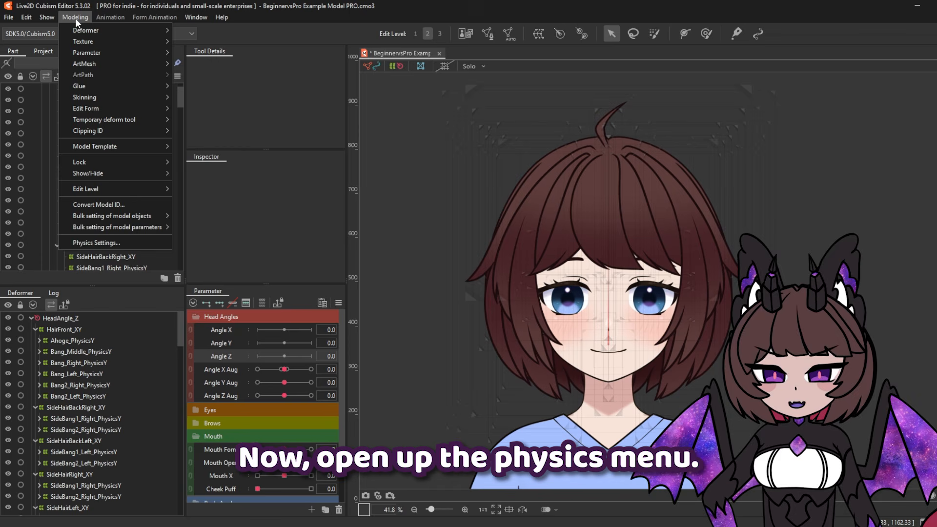
left_click(103, 243)
left_click_drag(717, 160, 392, 198)
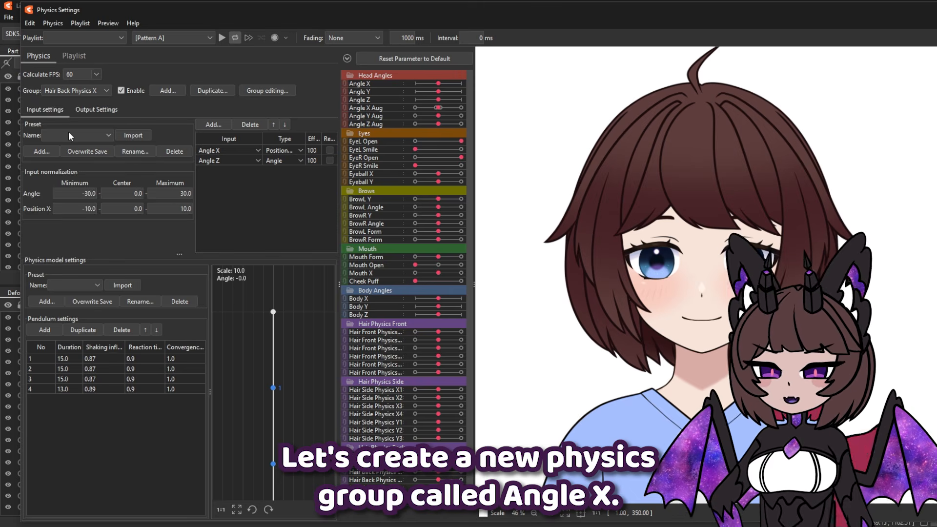
left_click(182, 91)
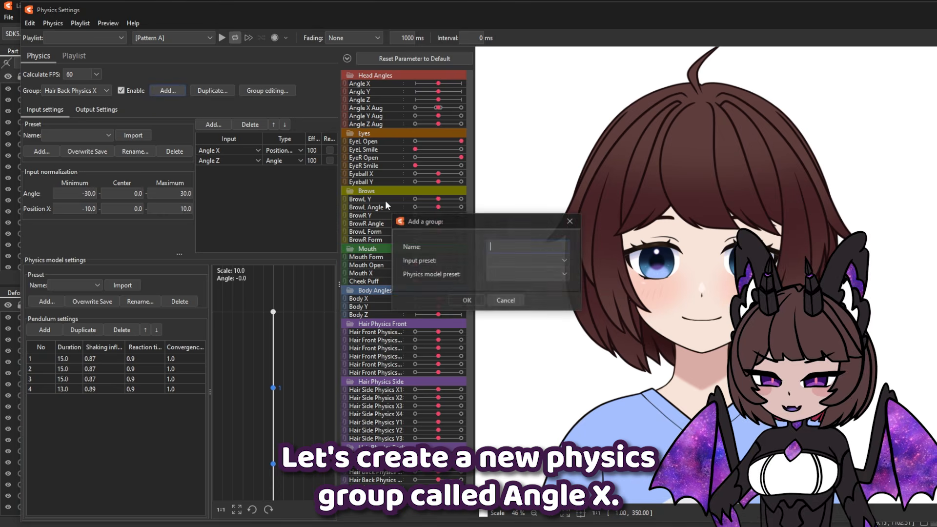
type("Angle X")
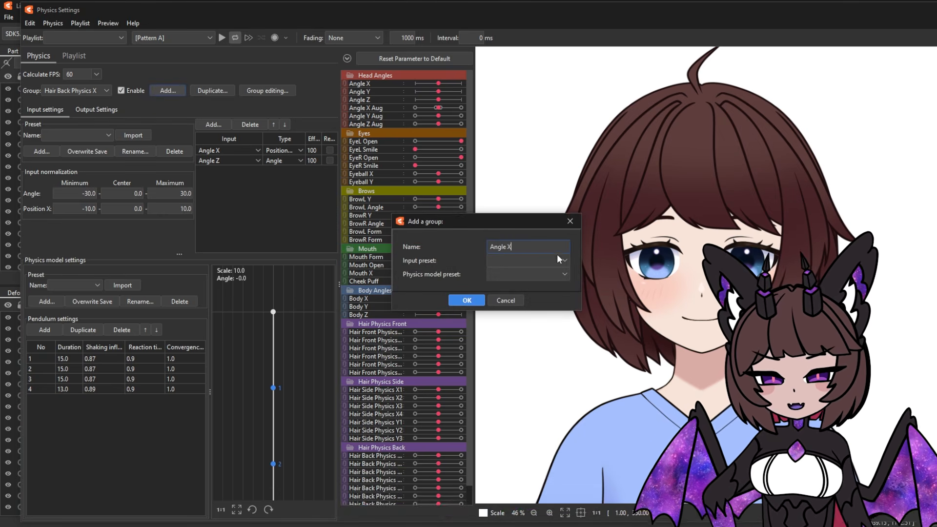
left_click(466, 300)
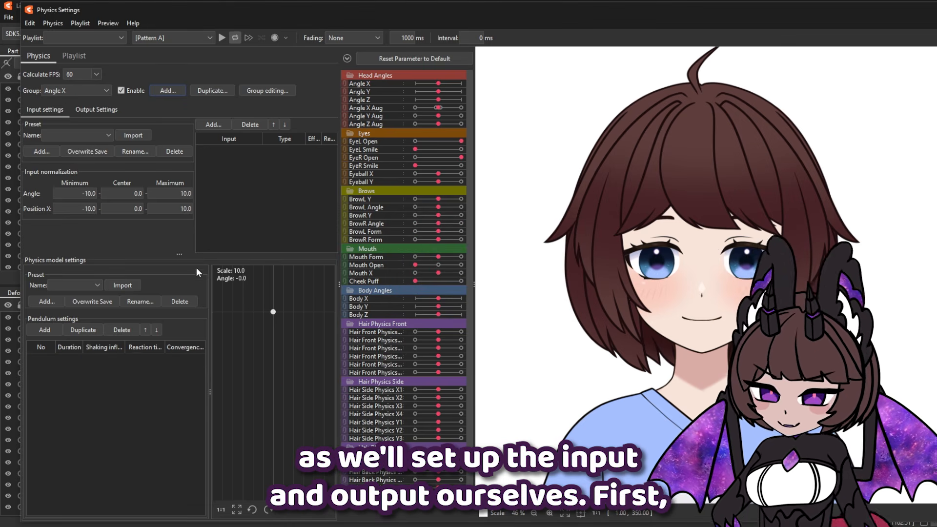
- Add Angle X as the group's input, with type Angle and effectiveness 100
left_click(215, 125)
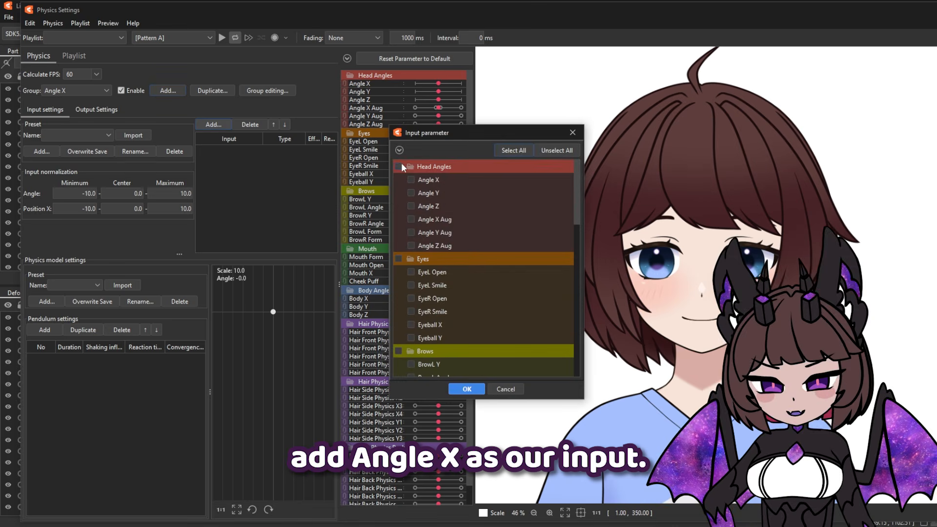
left_click(467, 389)
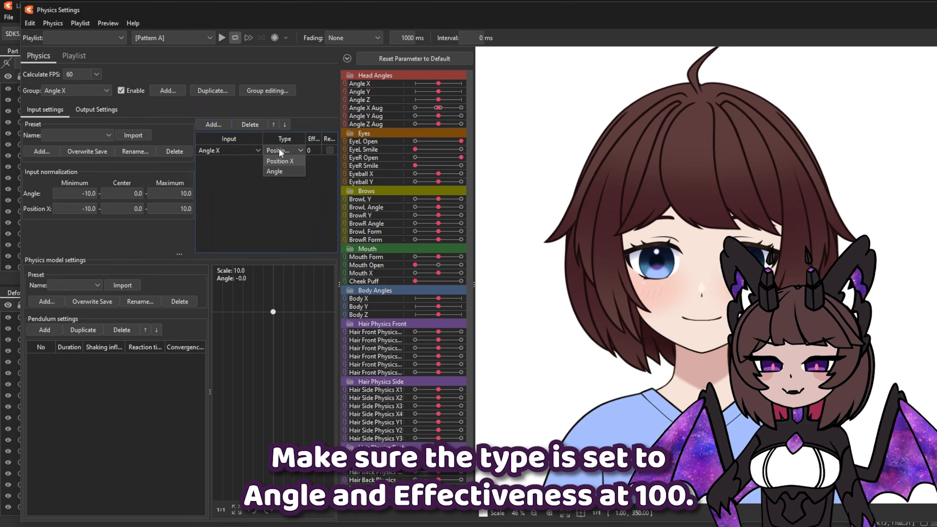
left_click(275, 171)
double_click(309, 151)
type("100")
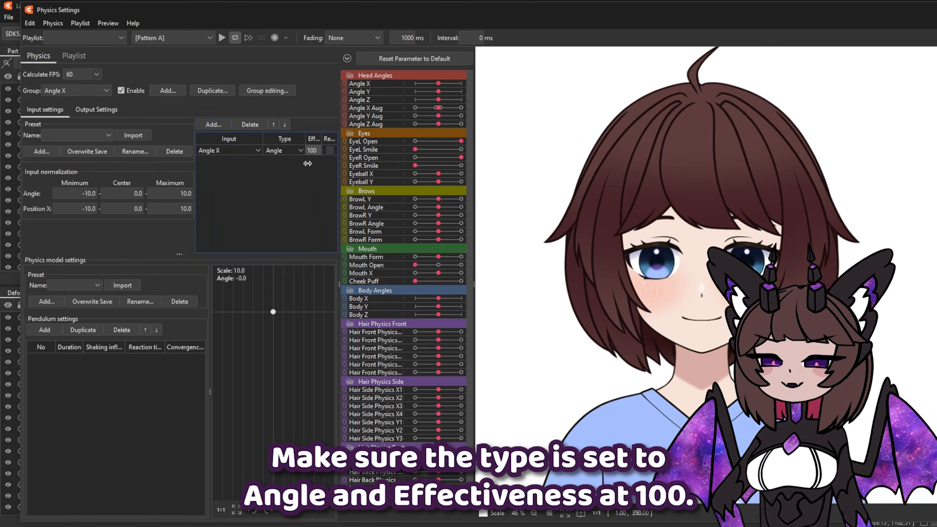
- Set the input normalization angle to -50, 0, 50 and add a pendulum with shaking influence 0.8, reaction time 0.4 and convergence speed 1.5
double_click(81, 194)
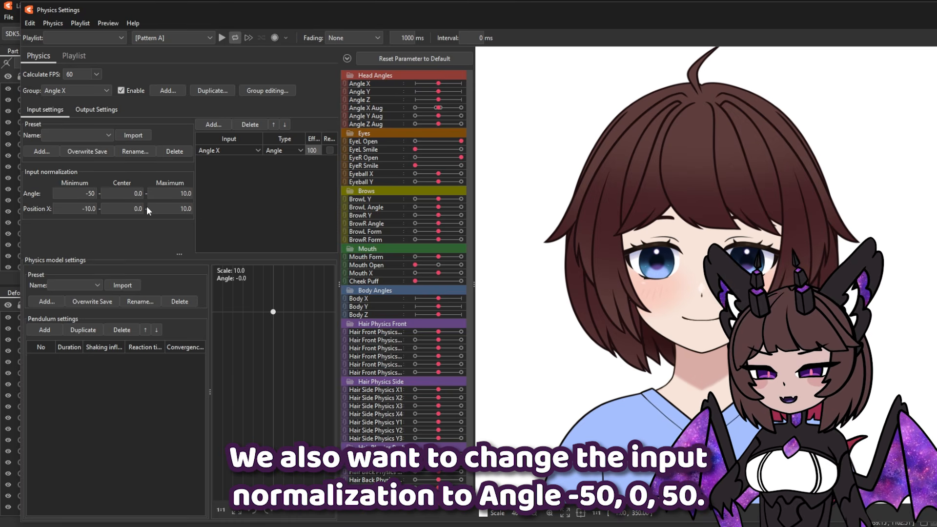
type("-50")
double_click(176, 194)
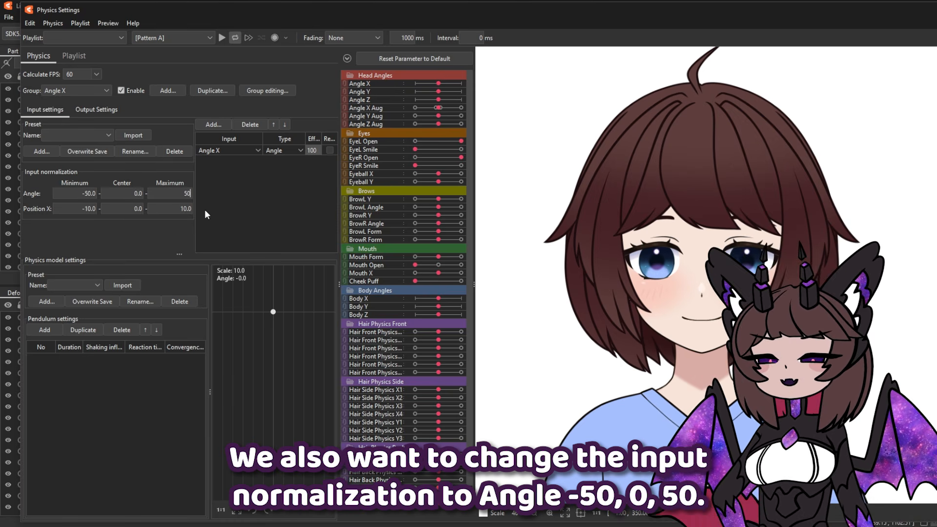
left_click(255, 213)
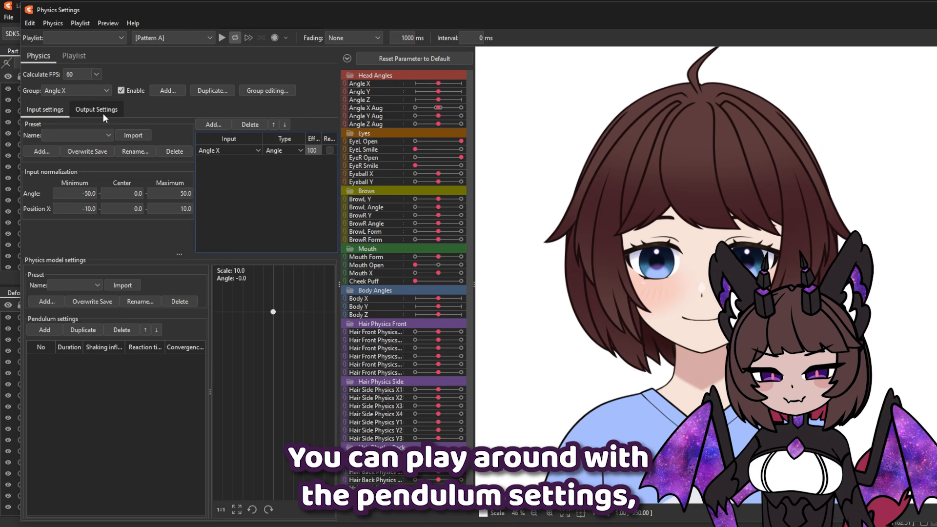
left_click(44, 330)
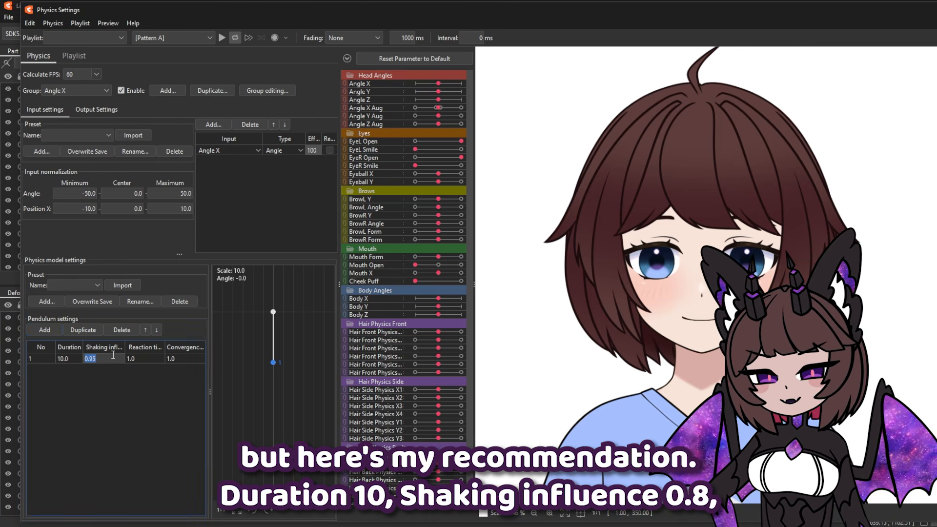
type(".")
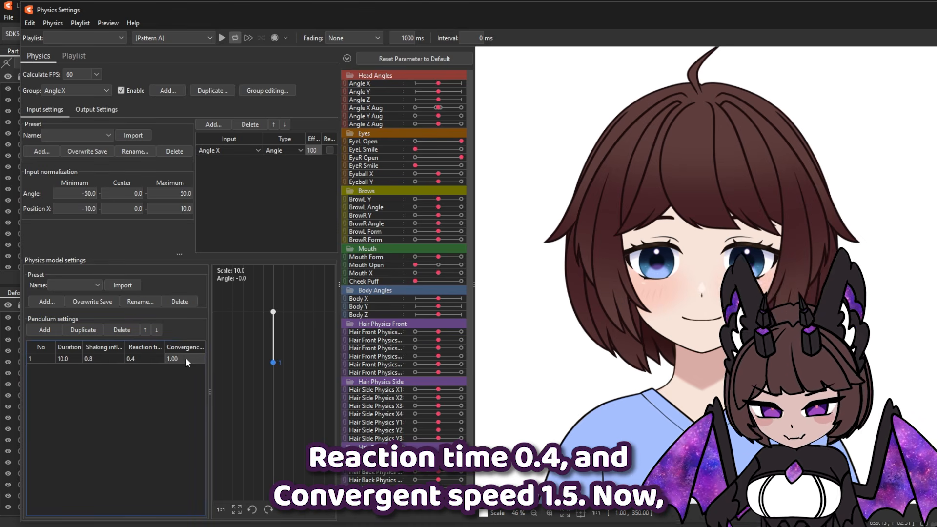
- Add Angle X Aug as the output parameter of the Angle X physics group
left_click(97, 110)
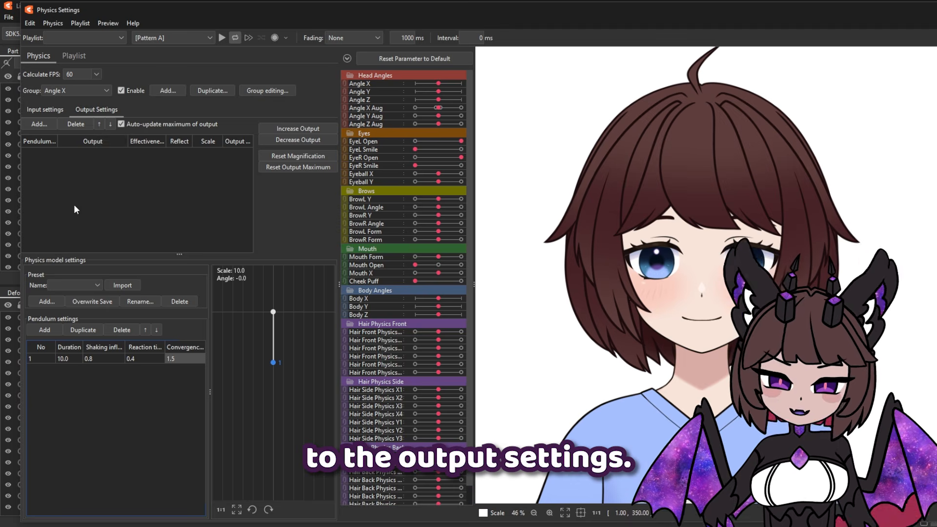
left_click(42, 124)
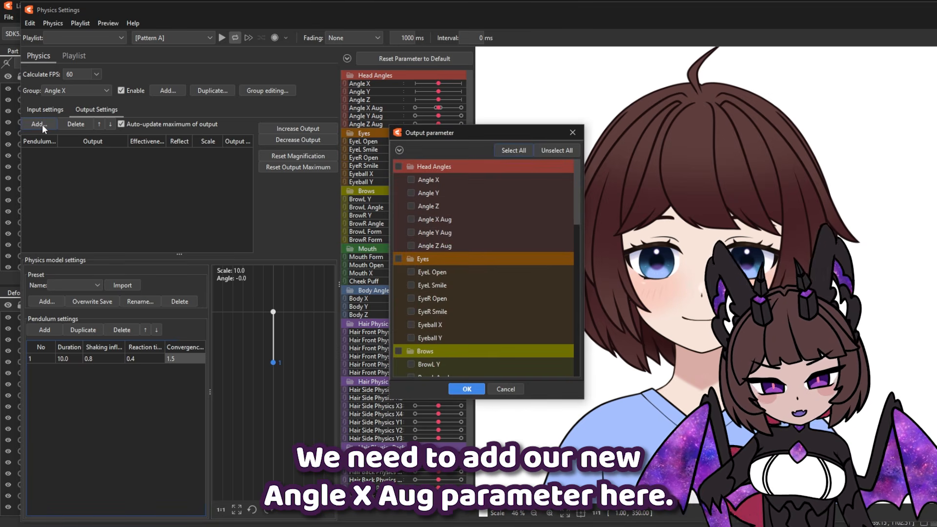
left_click(411, 219)
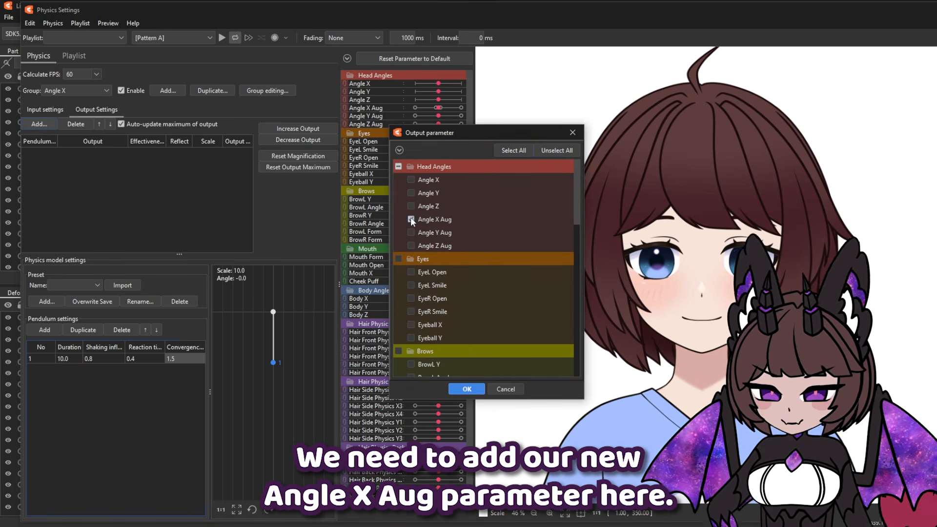
left_click(467, 388)
- Increase the Angle X Aug output and test the head turn in the physics preview
left_click_drag(870, 289, 244, 198)
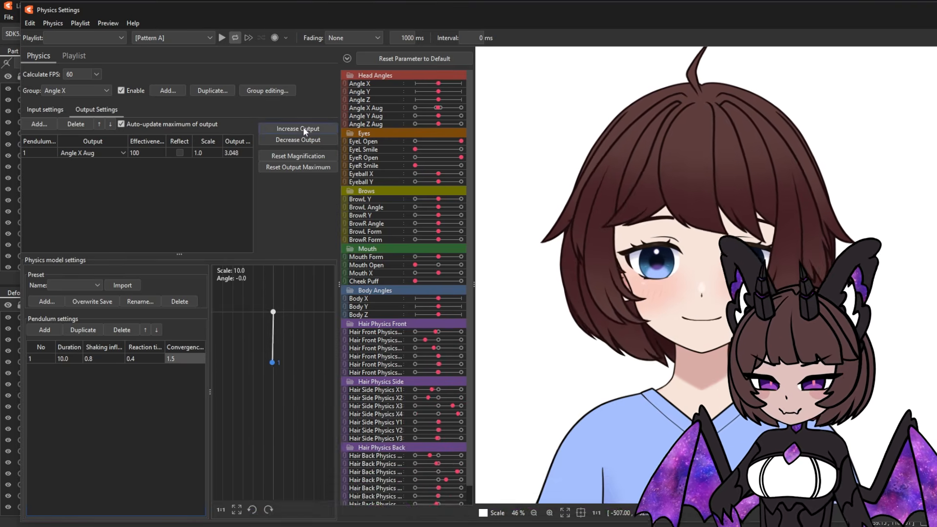
left_click(303, 128)
left_click(520, 282)
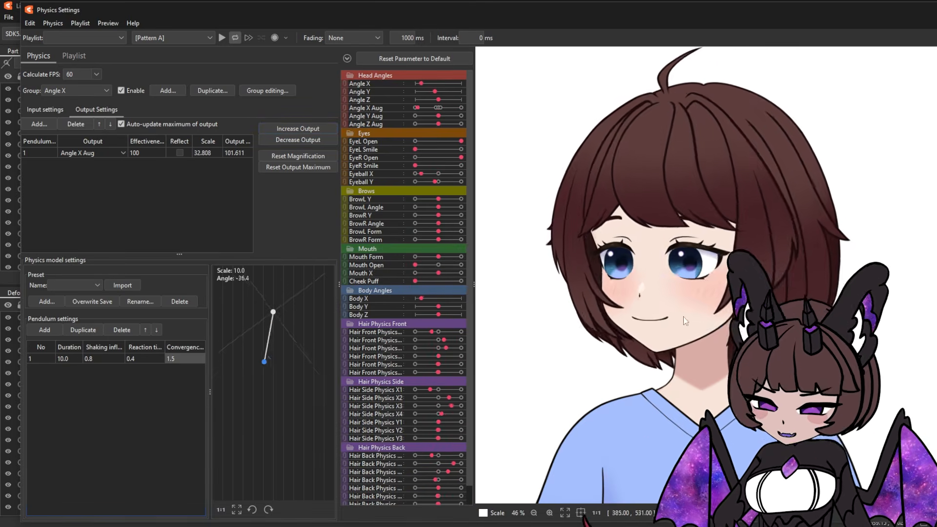
- Duplicate the Angle X physics group as Angle Y, and duplicate it again for Angle Z
left_click(212, 90)
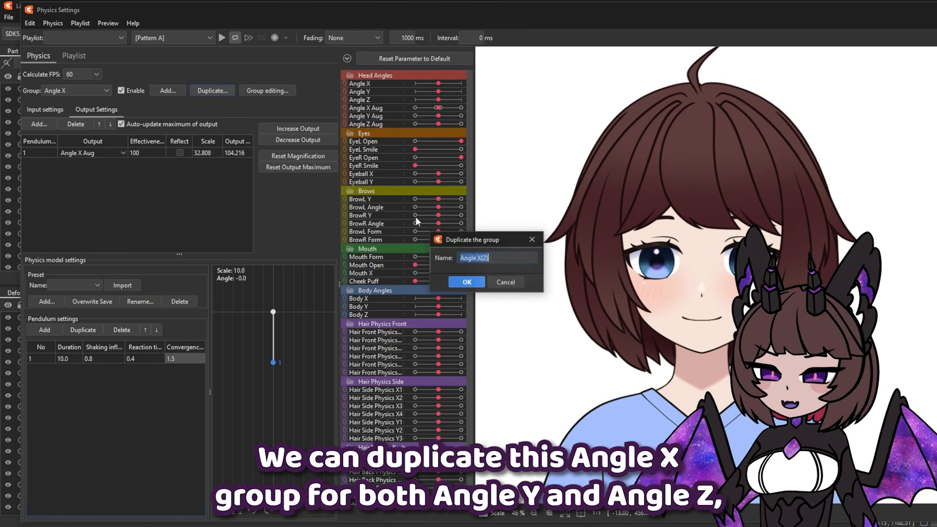
type("Angle Y")
left_click(466, 282)
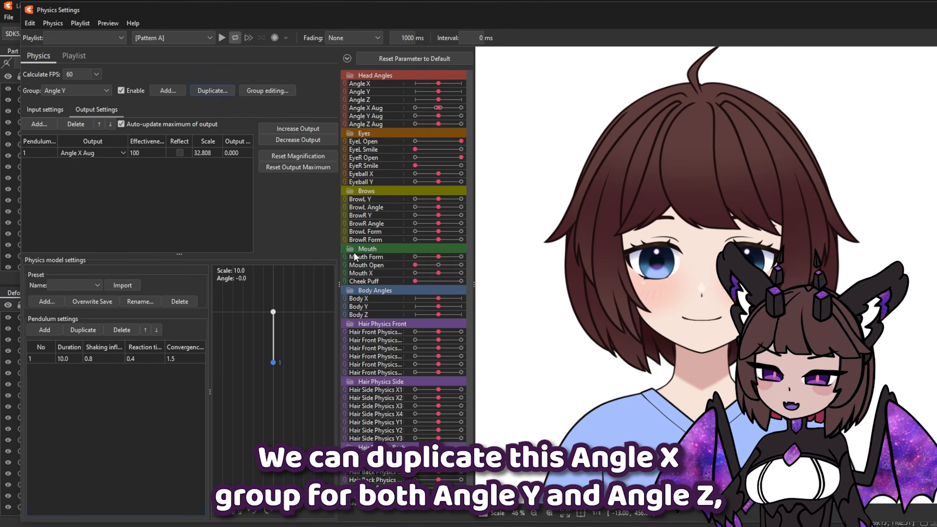
left_click(221, 89)
left_click(497, 260)
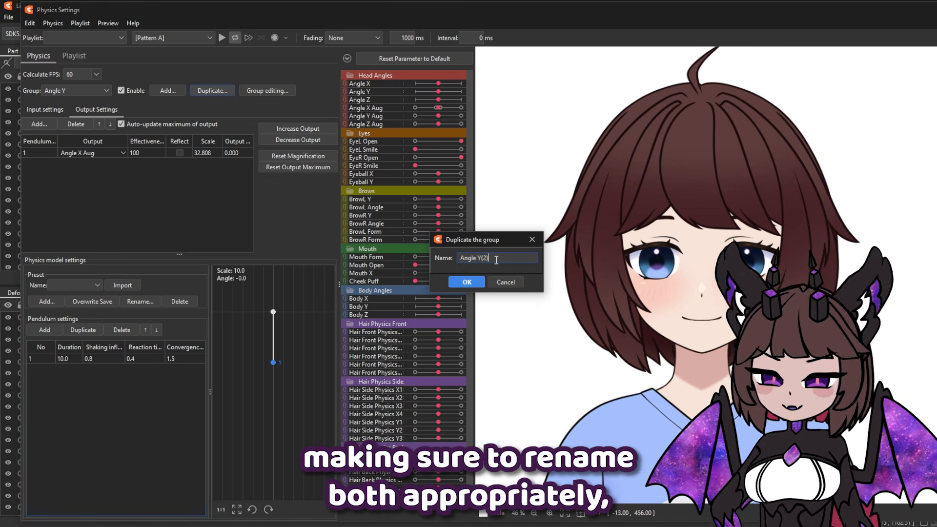
left_click(470, 282)
- Set the Angle Y physics group's input to Angle Y and its output to Angle Y Aug
left_click(77, 91)
left_click(74, 172)
left_click(53, 110)
left_click(219, 150)
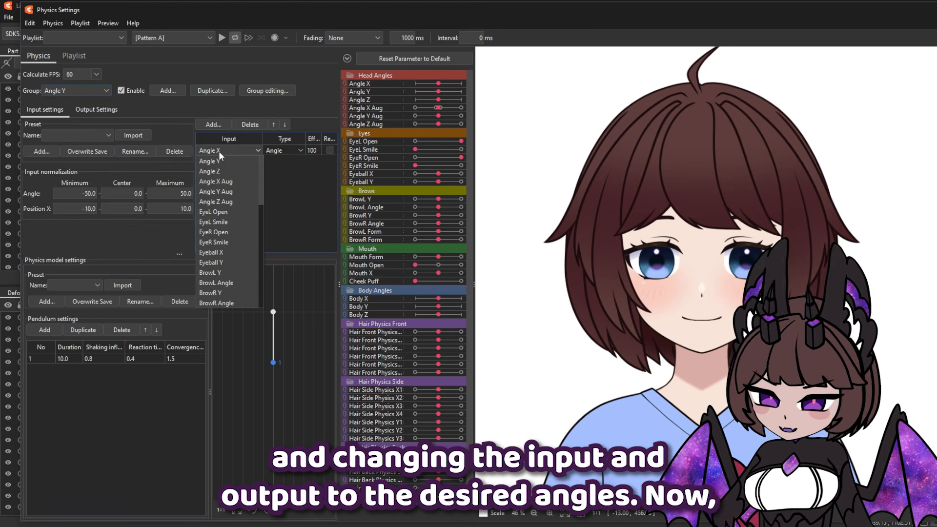
left_click(217, 169)
left_click(93, 111)
left_click(86, 152)
left_click(84, 195)
- Set the Angle Z physics group's input to Angle Z and its output to Angle Z Aug, and test the head movement
left_click(73, 92)
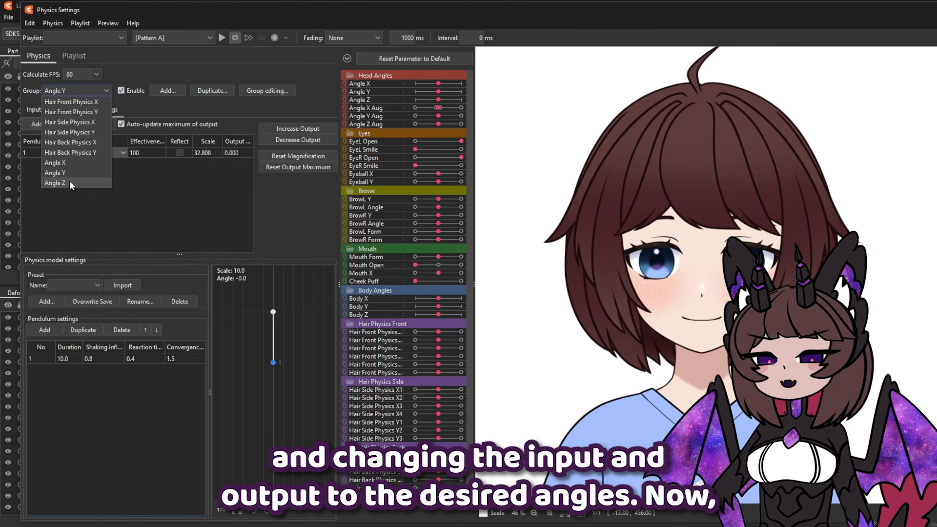
left_click(69, 181)
left_click(52, 110)
left_click(248, 147)
left_click(225, 172)
left_click(97, 110)
left_click(103, 151)
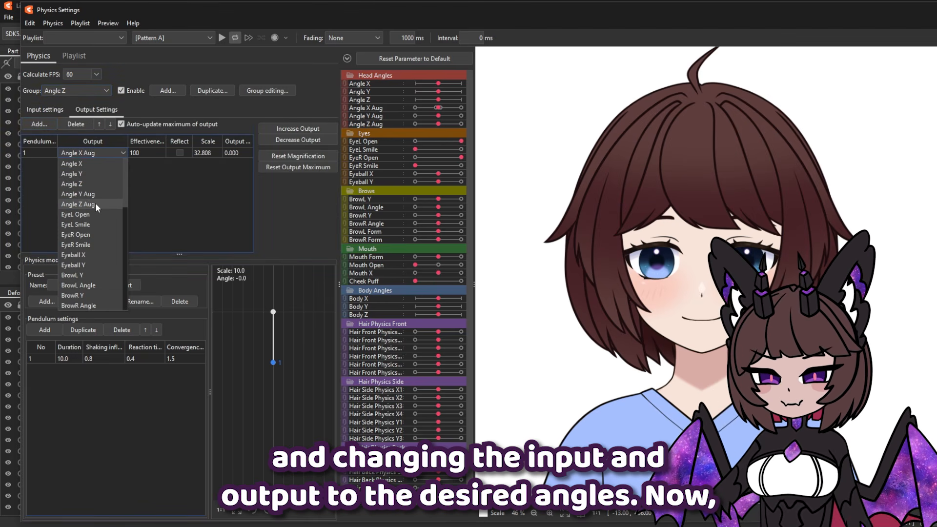
left_click(95, 203)
left_click_drag(629, 255, 707, 126)
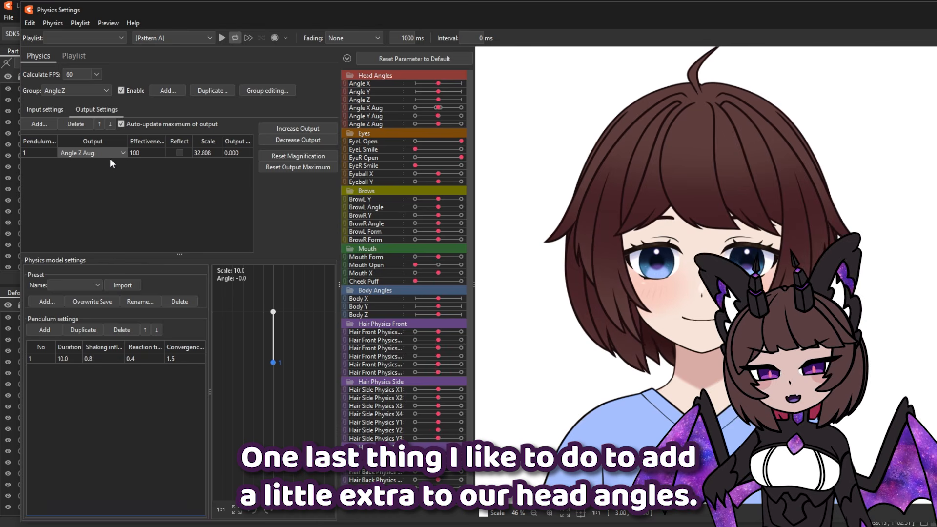
- Add Angle X as a second input of the Angle Z physics group, using the Position type
left_click(45, 109)
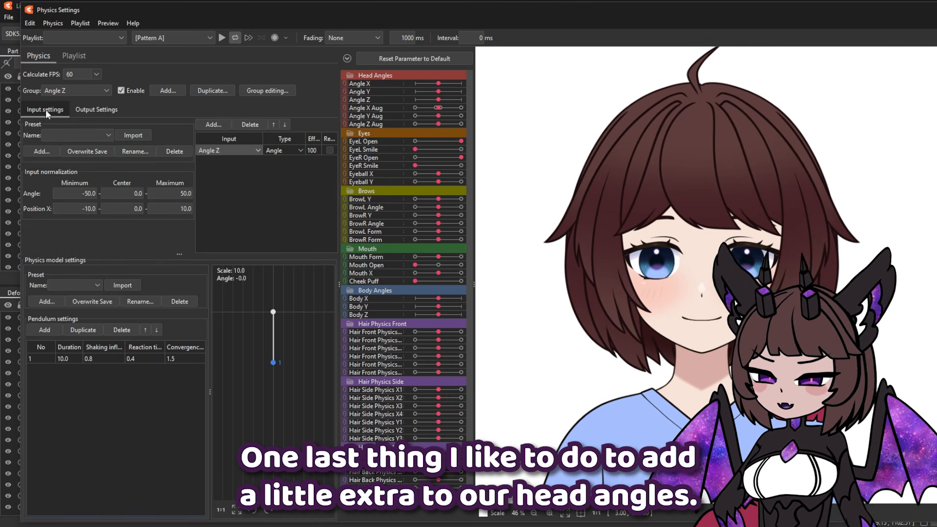
left_click(66, 91)
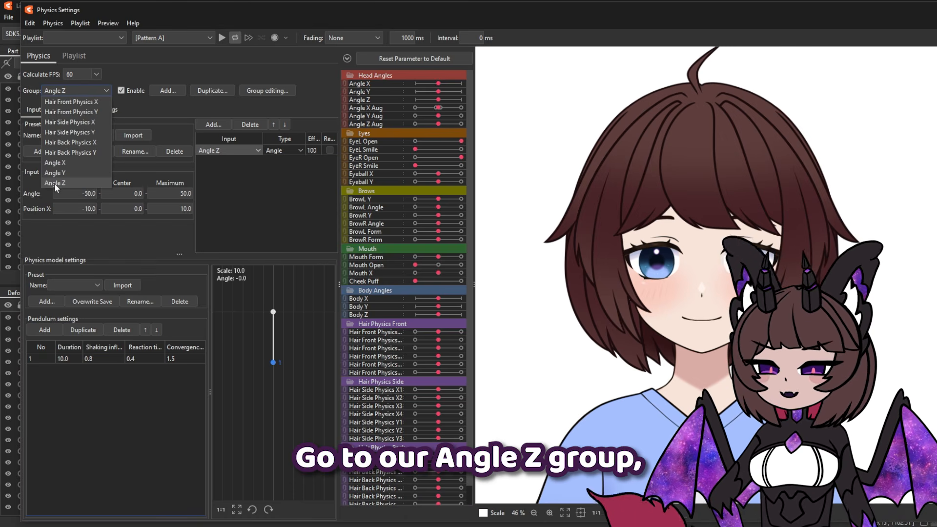
left_click(54, 183)
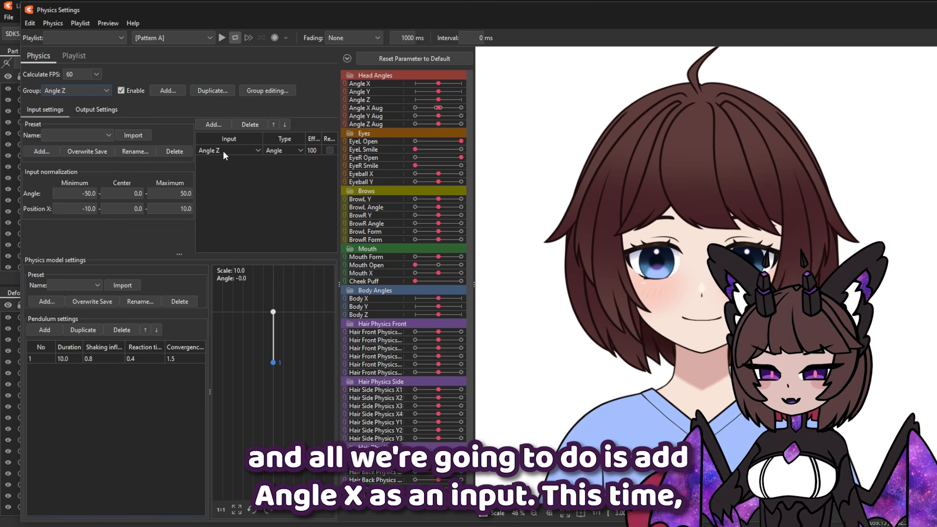
left_click(214, 124)
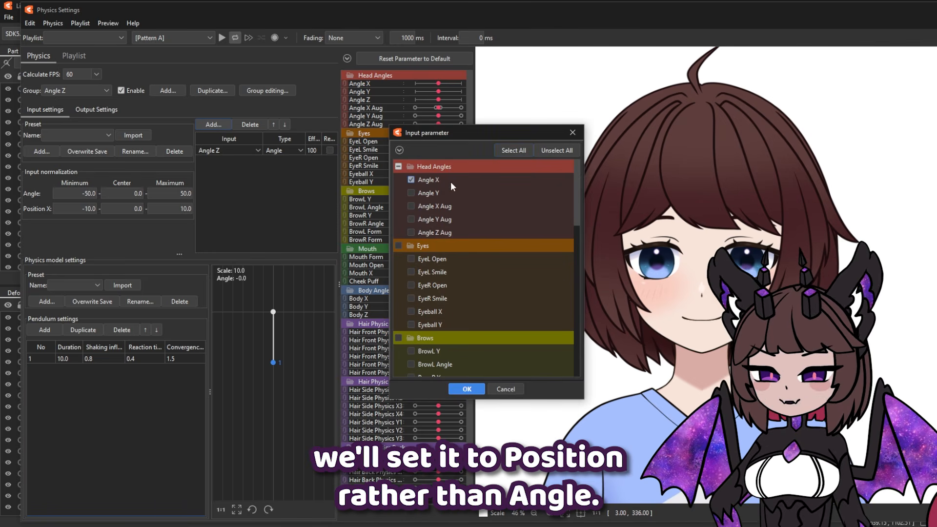
left_click(467, 389)
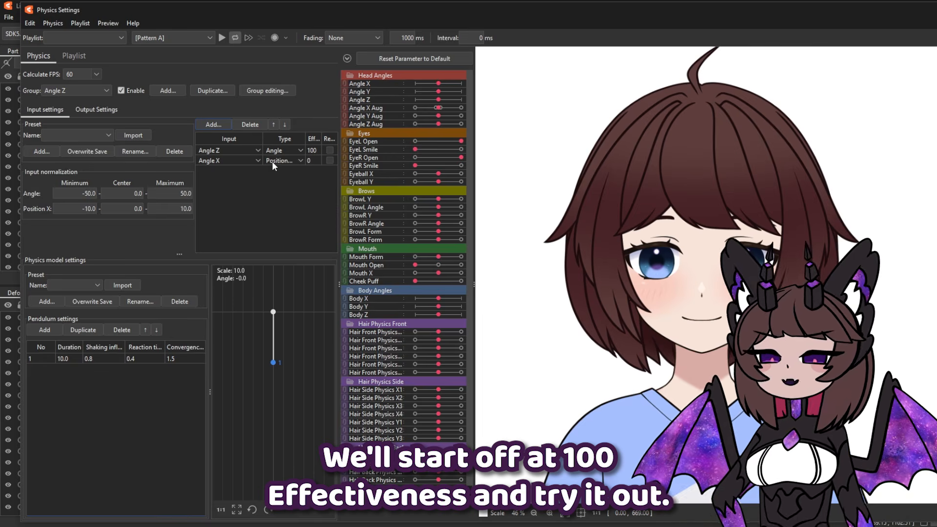
- Try the Angle X position input at effectiveness 100, reduce it to 50, and test the head turn in the physics preview
type("100")
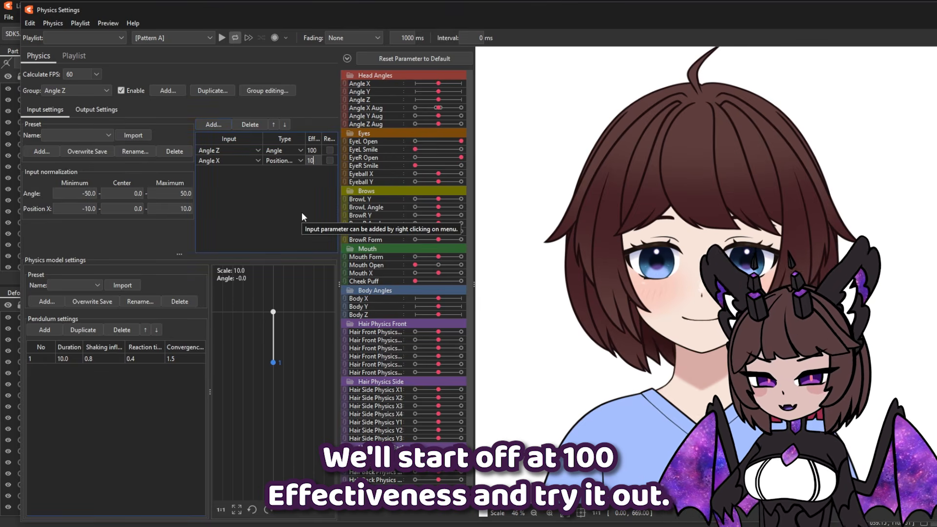
key("Return")
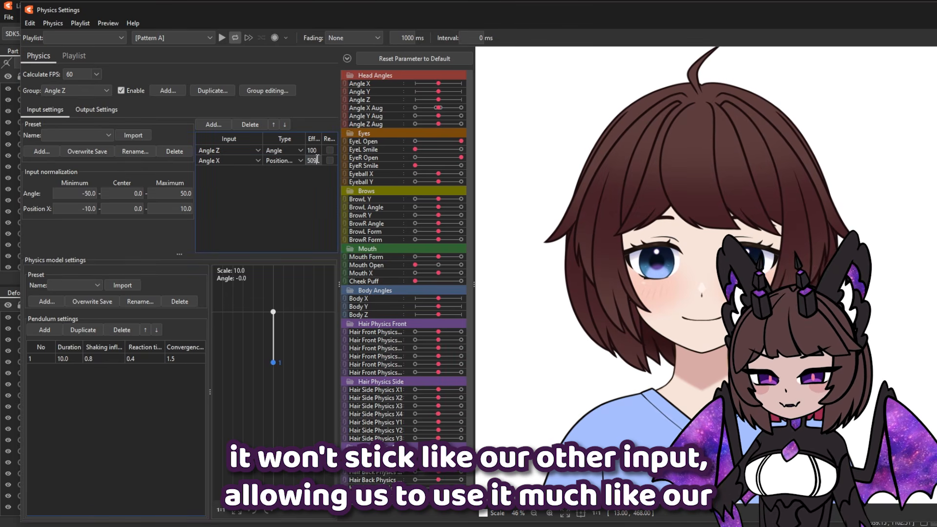
left_click_drag(683, 249, 704, 283)
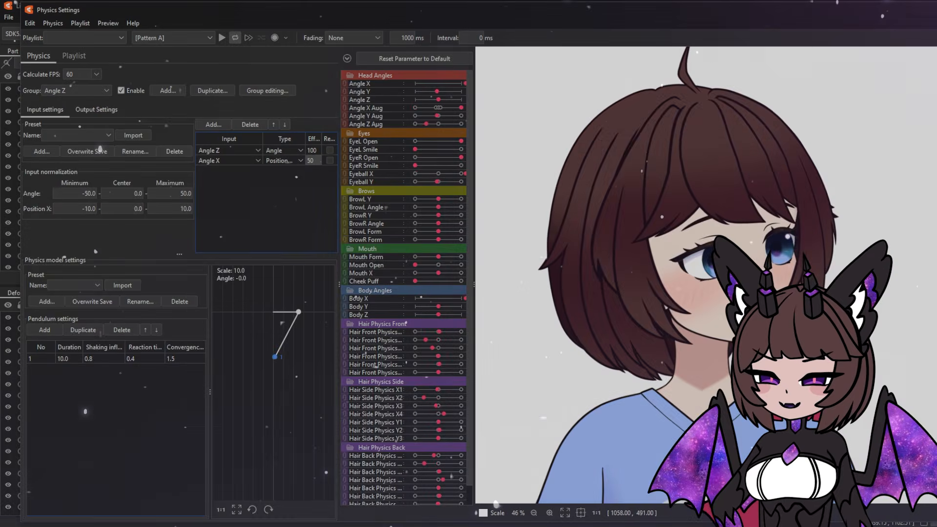